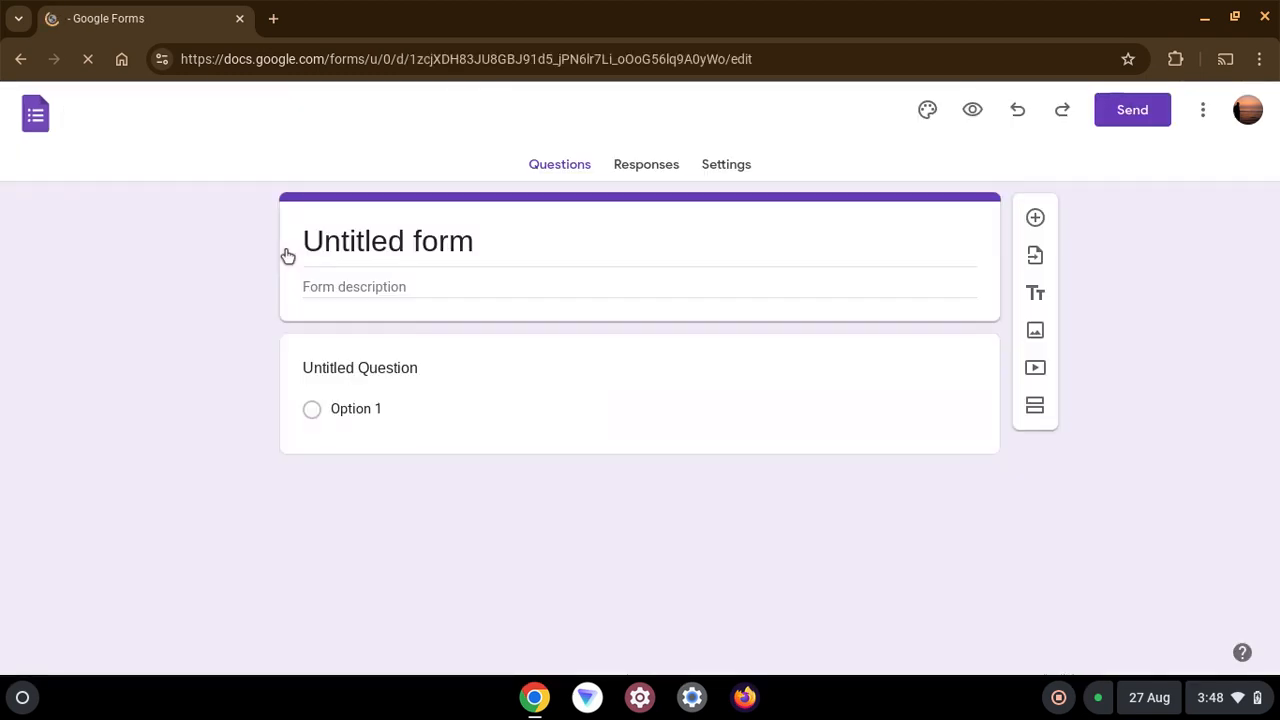
Step: Dismiss the text styling tip and clear the form's default title
{"action": "left_click", "coordinate": [504, 245]}
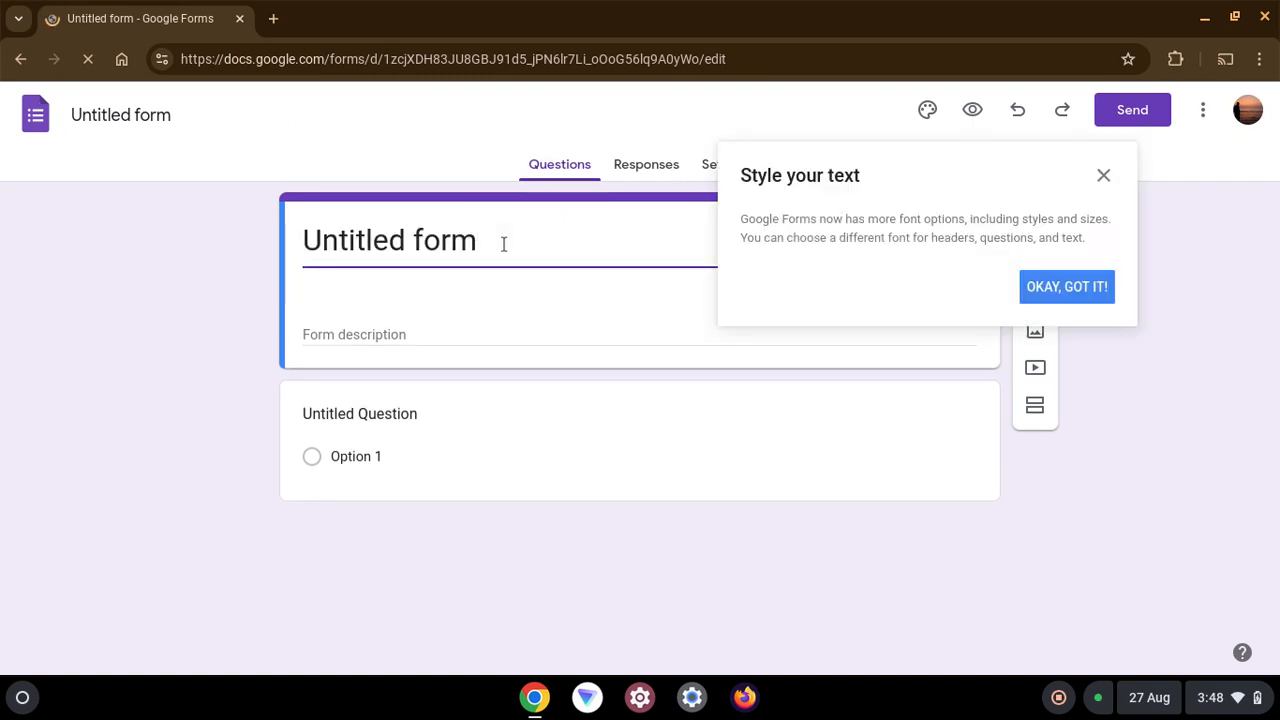
{"action": "key", "text": "ctrl"}
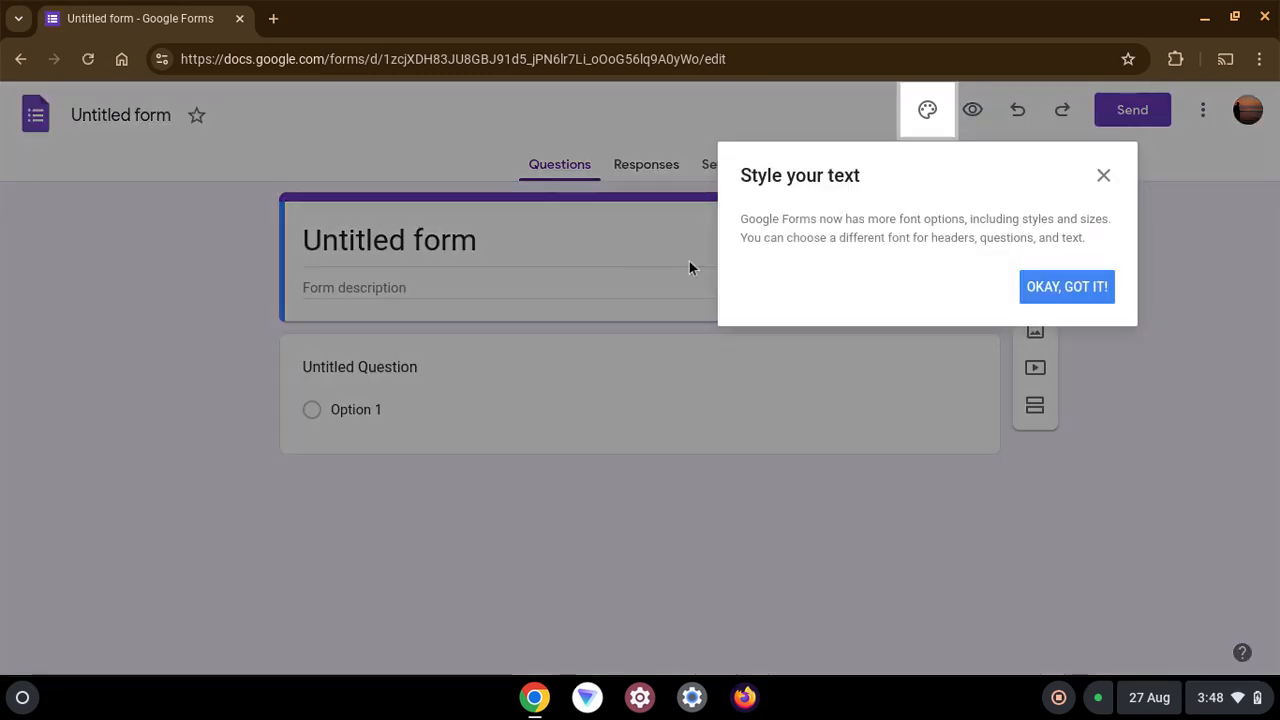
{"action": "left_click", "coordinate": [1050, 290]}
{"action": "left_click", "coordinate": [821, 253]}
{"action": "key", "text": "ctrl+a"}
{"action": "key", "text": "BackSpace"}
{"action": "type", "text": "Tech"}
{"action": "key", "text": "BackSpace"}
{"action": "key", "text": "ctrl+a"}
{"action": "key", "text": "BackSpace"}
{"action": "type", "text": "T"}
{"action": "key", "text": "ctrl+a"}
{"action": "key", "text": "BackSpace"}
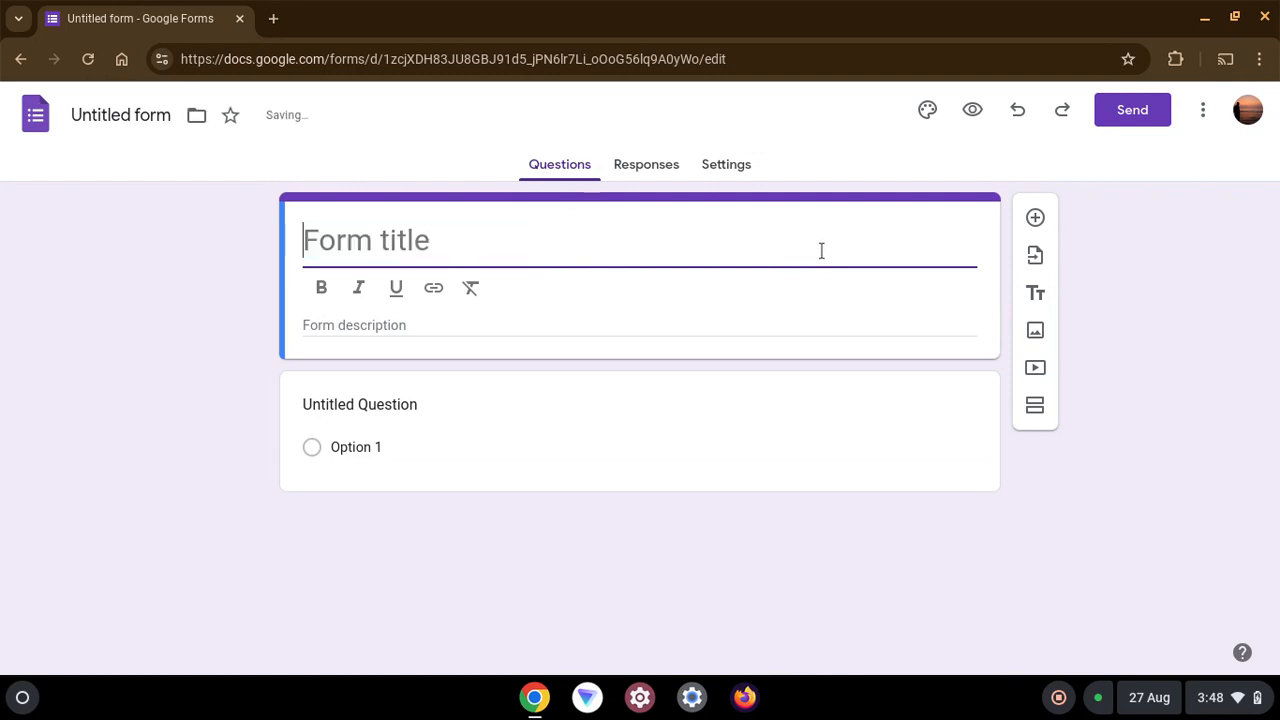
{"action": "type", "text": "Ch"}
{"action": "key", "text": "BackSpace"}
{"action": "key", "text": "BackSpace"}
{"action": "key", "text": "BackSpace"}
{"action": "key", "text": "ctrl+a"}
{"action": "key", "text": "BackSpace"}
Step: Title the form "channel form" and enter "channel form" as its description
{"action": "type", "text": "channel "}
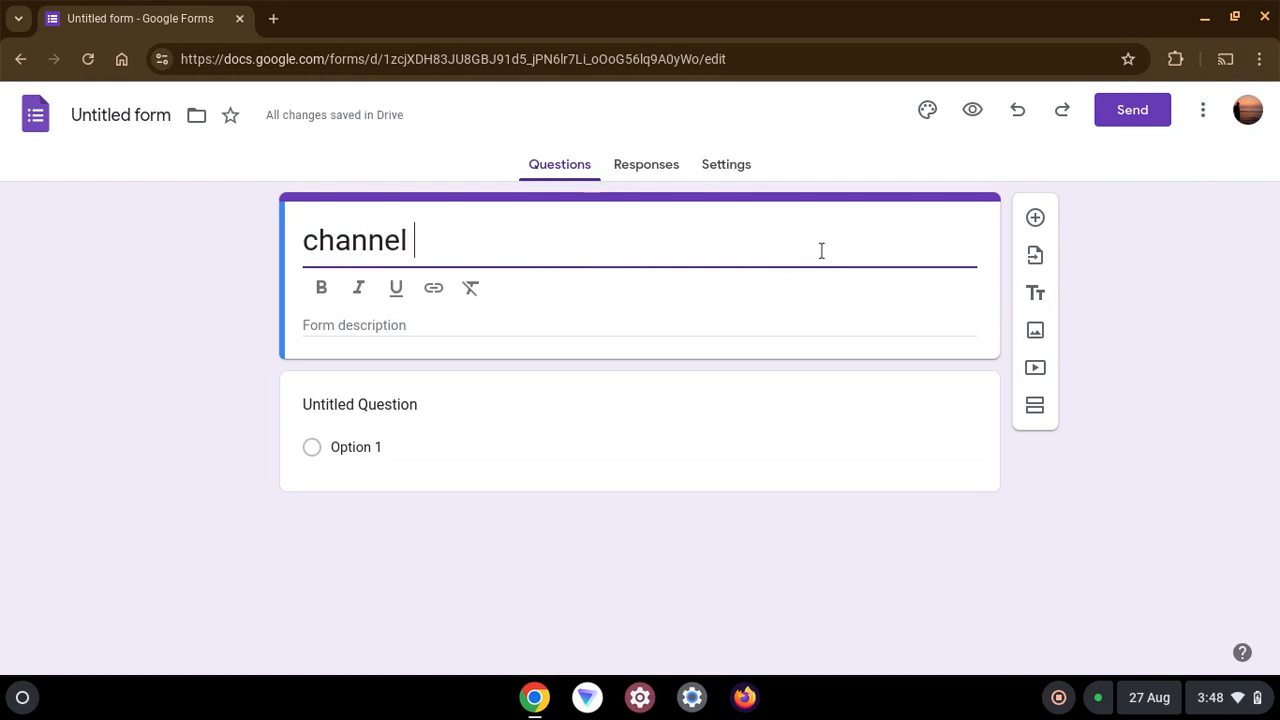
{"action": "type", "text": "form"}
{"action": "left_click", "coordinate": [825, 322]}
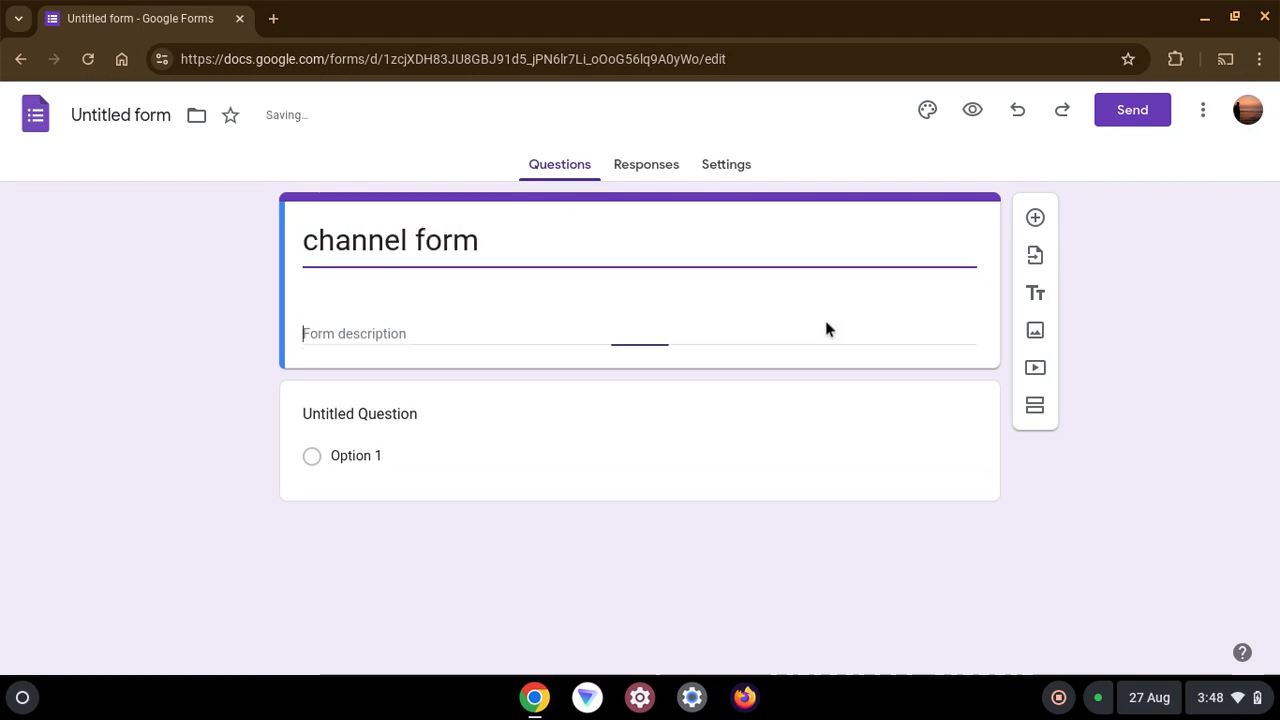
{"action": "type", "text": "channel form"}
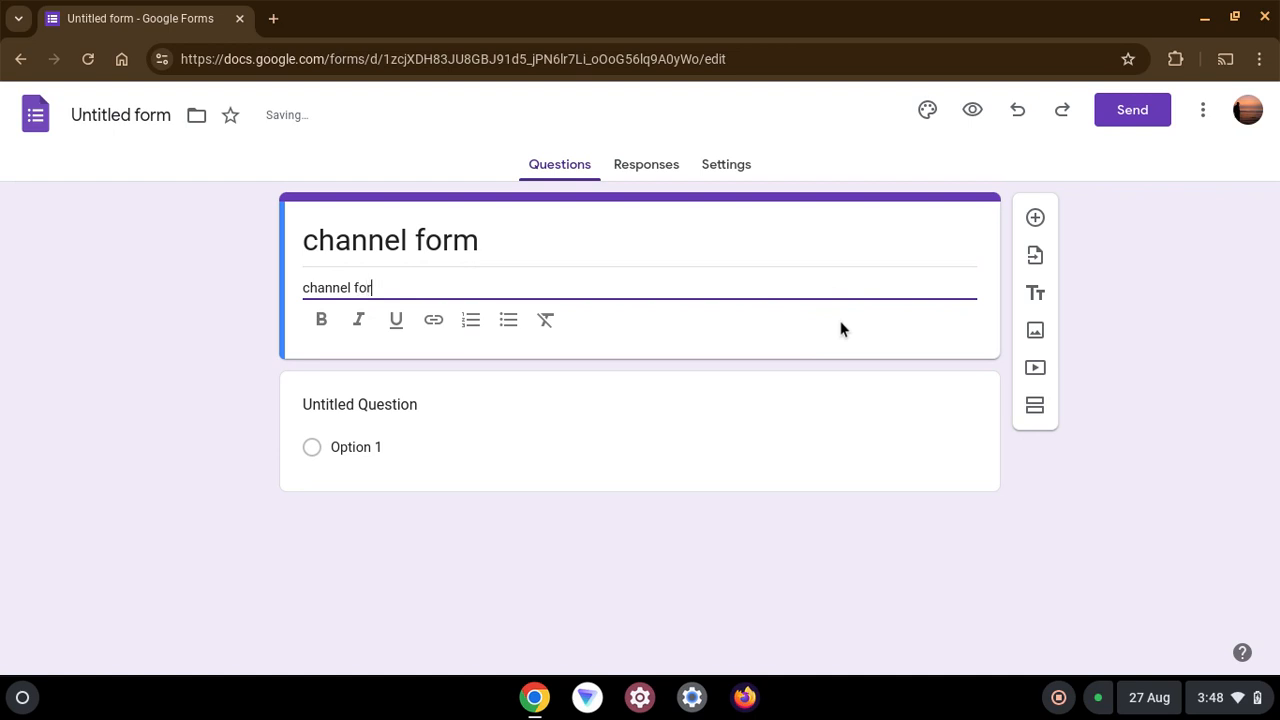
Step: Add a new question reading "How was the video today" below the form header
{"action": "left_click", "coordinate": [1036, 218]}
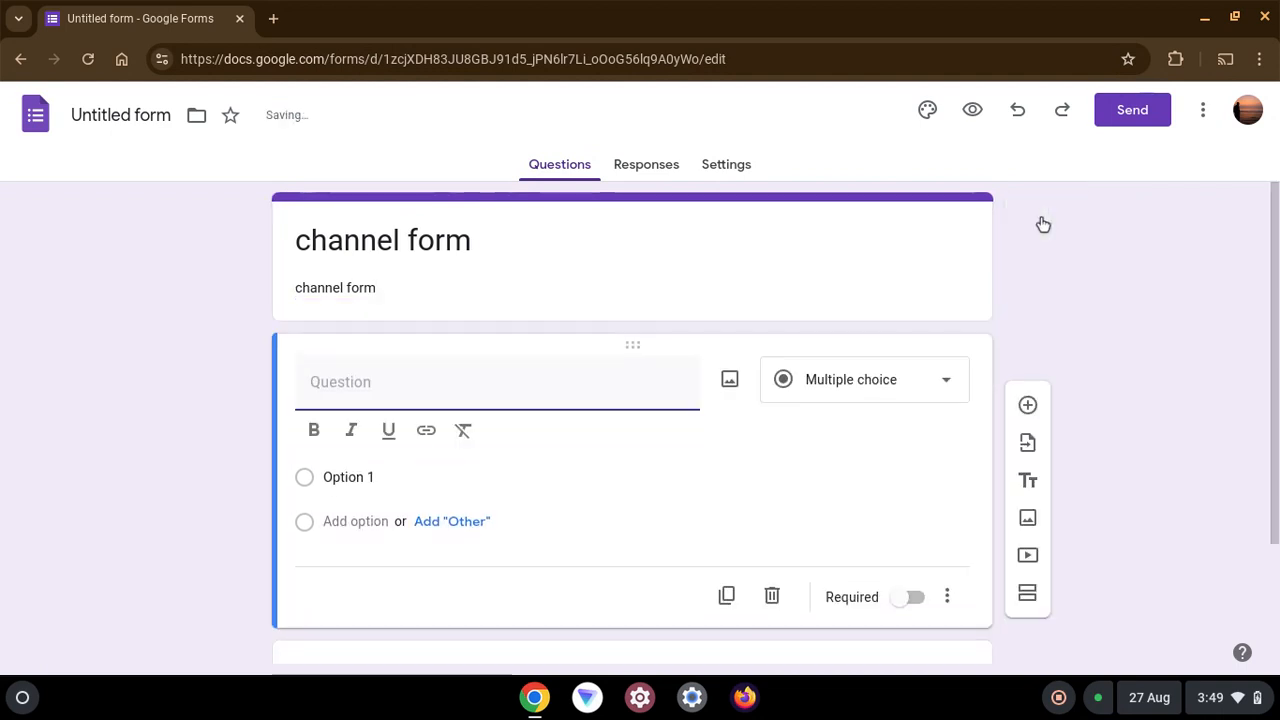
{"action": "type", "text": "How t"}
{"action": "type", "text": "as "}
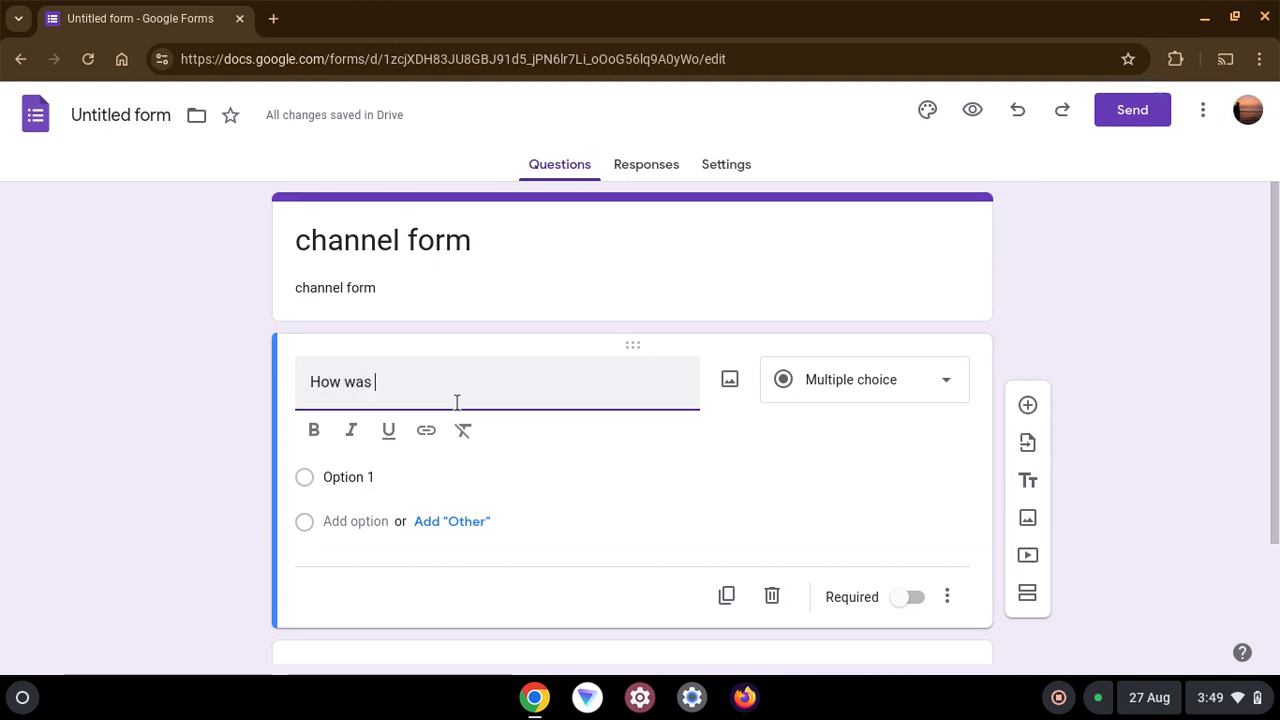
{"action": "type", "text": "the video today"}
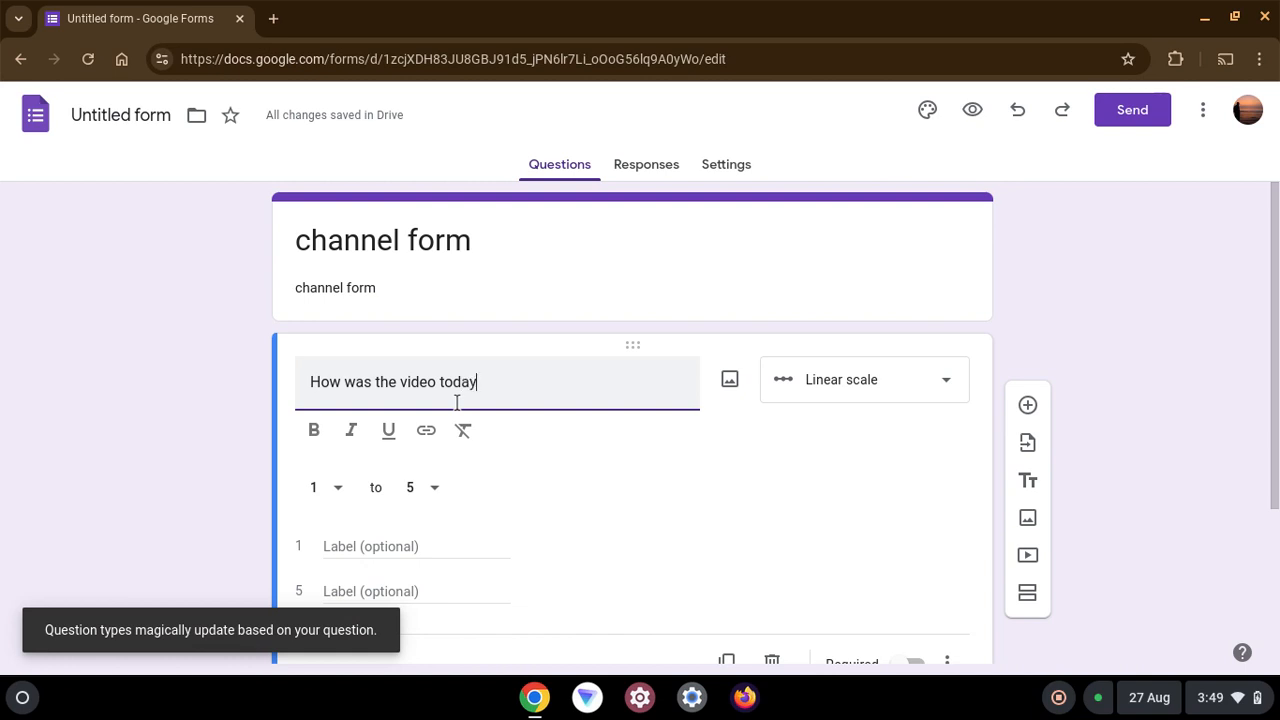
Step: Label the linear scale "Bad" at 1 and "Good" at 5, and make the question required
{"action": "left_click", "coordinate": [466, 543]}
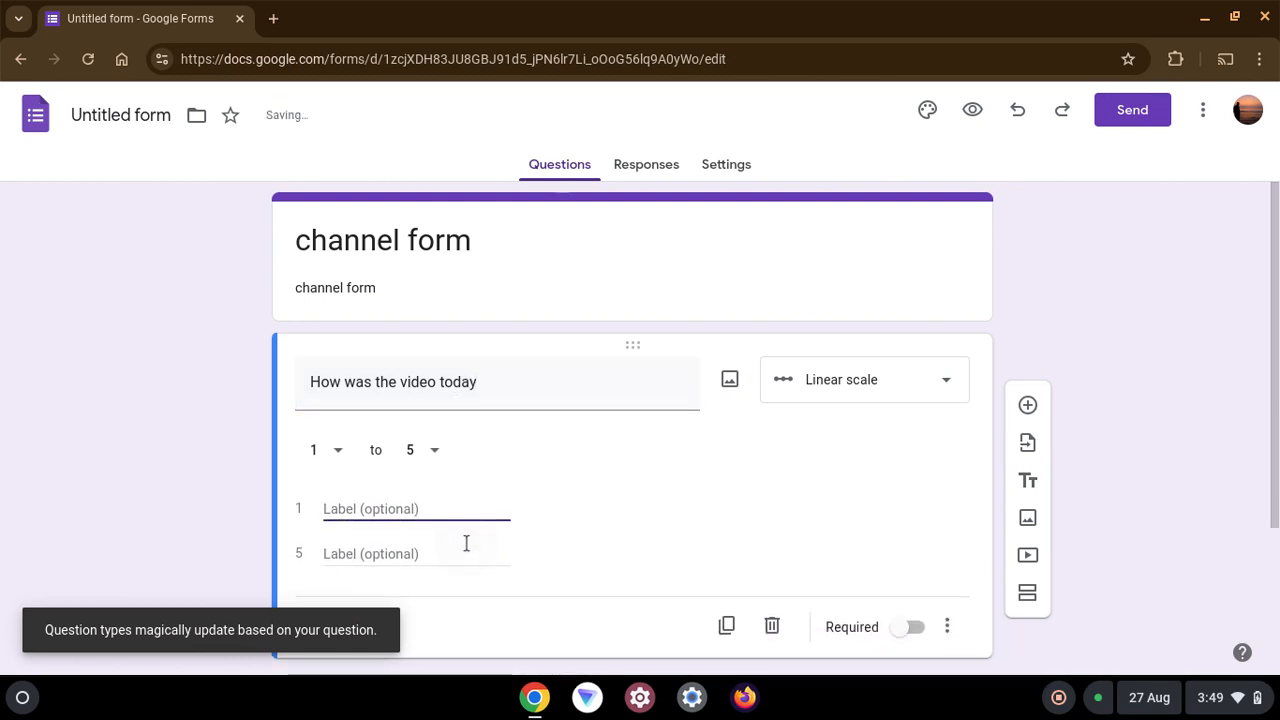
{"action": "left_click", "coordinate": [323, 449]}
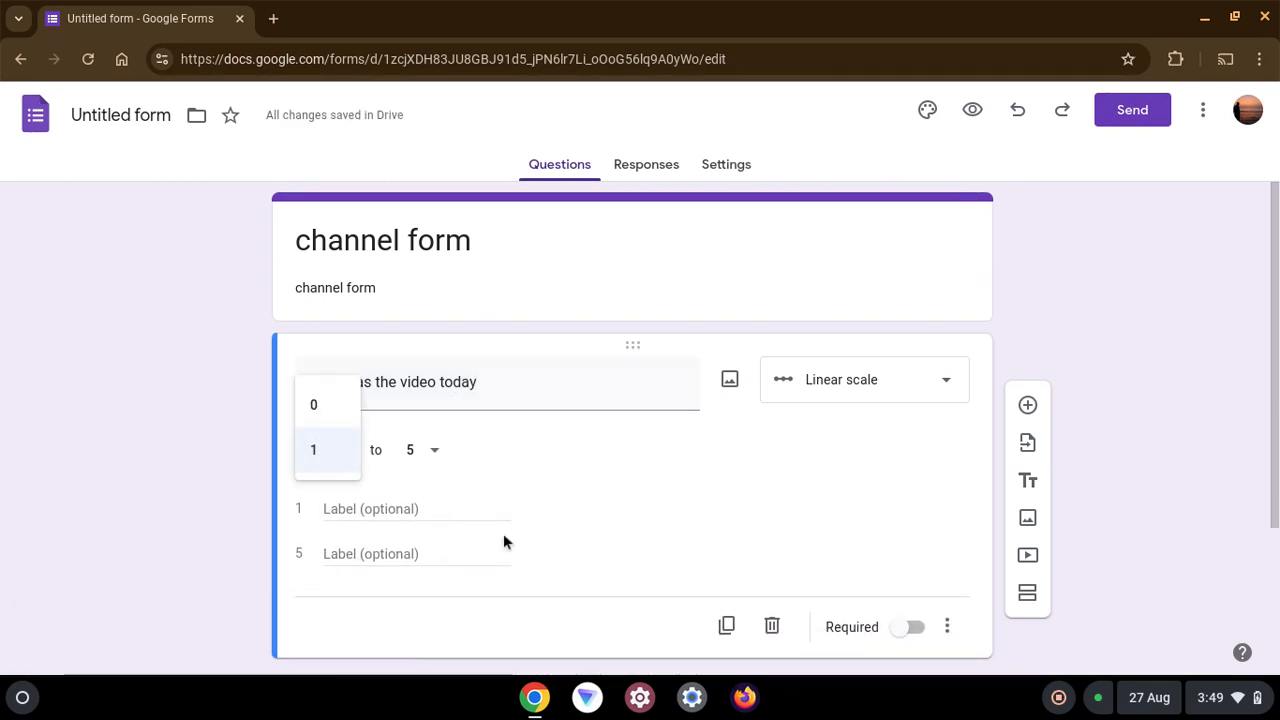
{"action": "left_click", "coordinate": [352, 461]}
{"action": "left_click", "coordinate": [404, 509]}
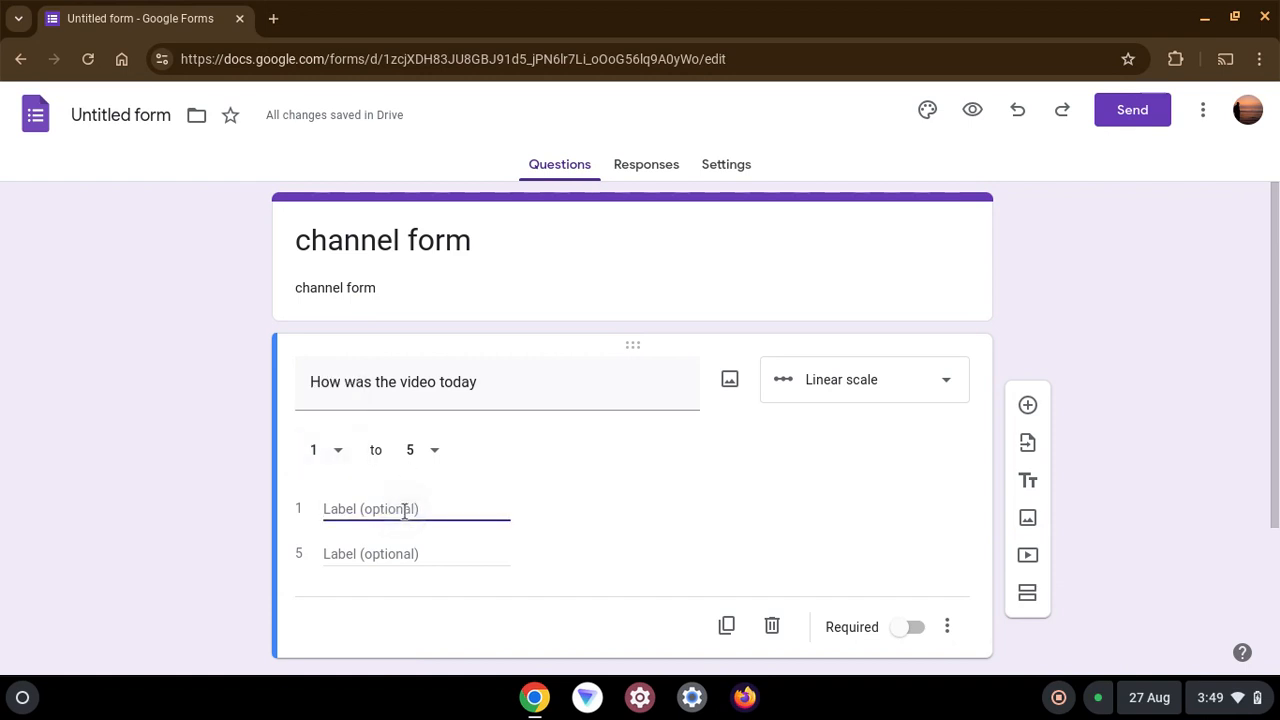
{"action": "type", "text": "Bad"}
{"action": "left_click", "coordinate": [429, 556]}
{"action": "type", "text": "G"}
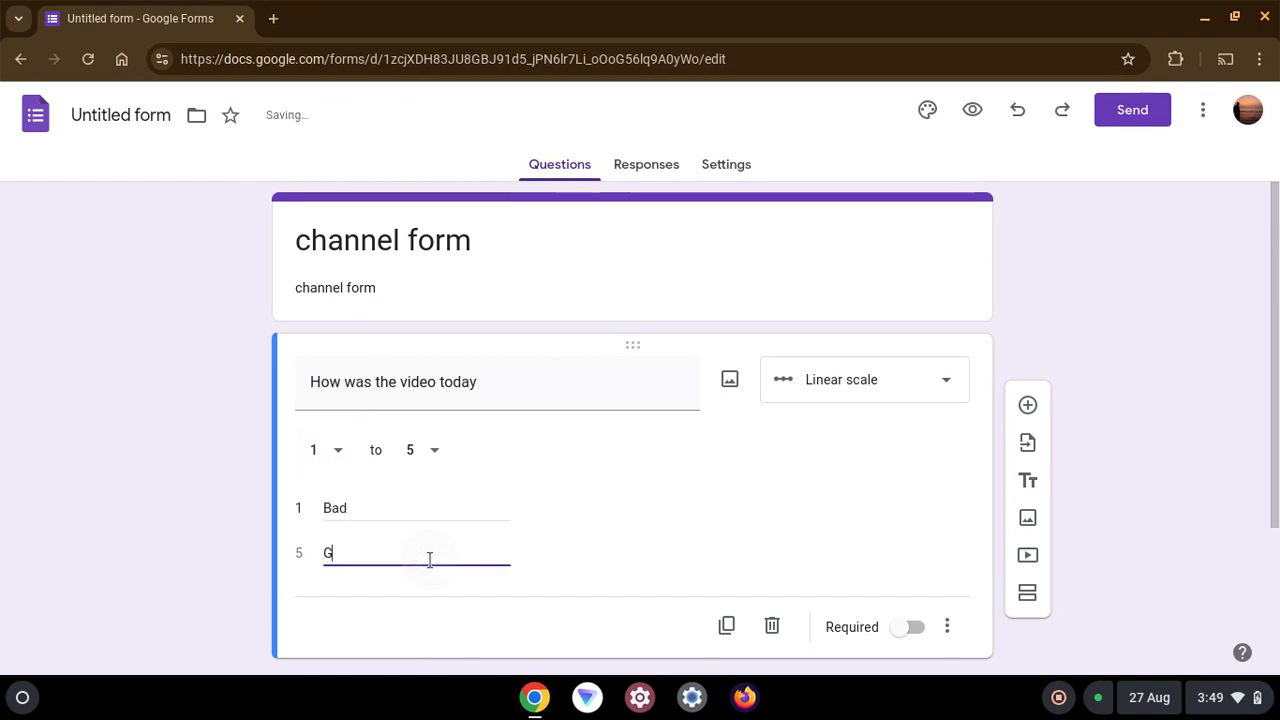
{"action": "type", "text": "ood"}
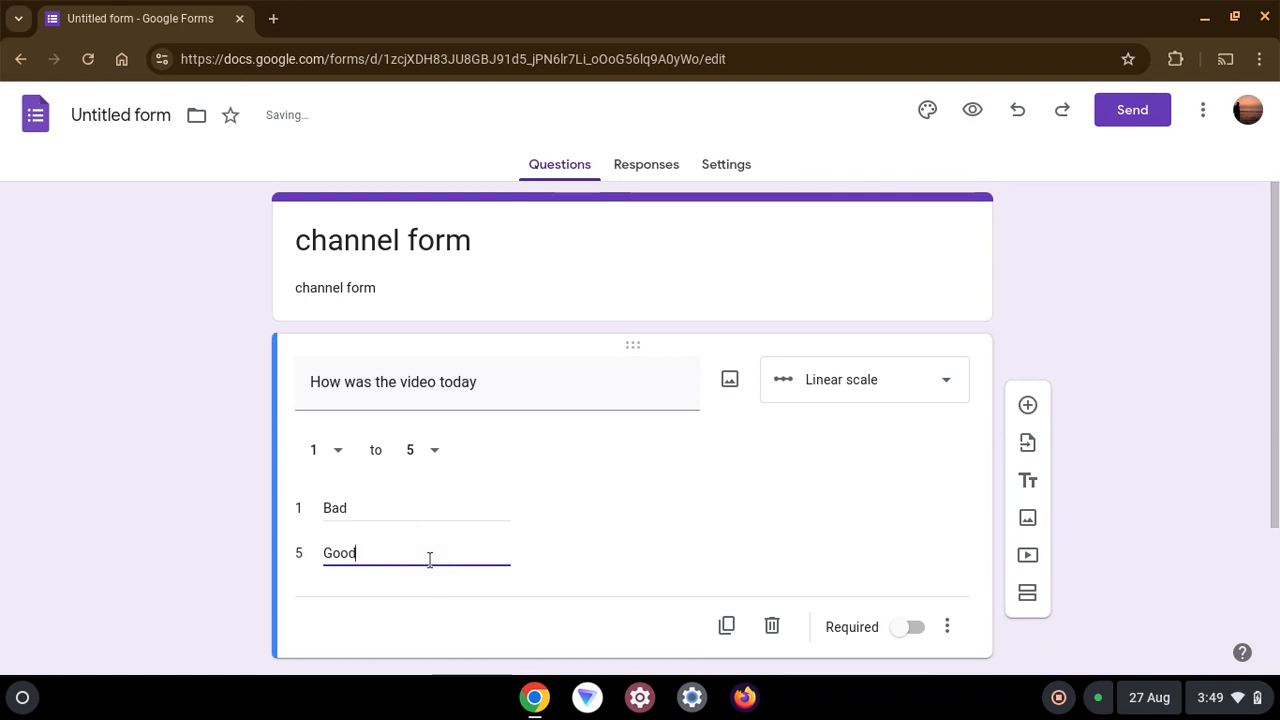
{"action": "left_click", "coordinate": [914, 630]}
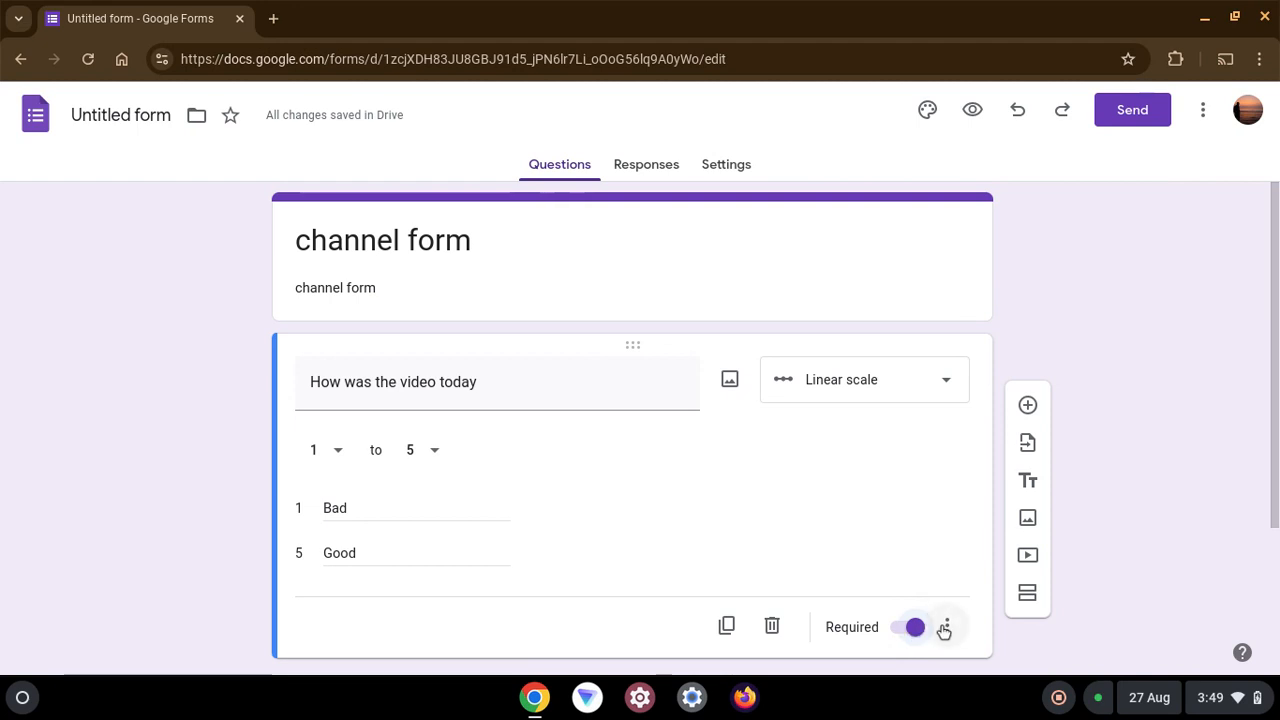
Step: Look through the shared, Drive and recent forms for question import, view the questions of the recent Untitled form, and close the import
{"action": "scroll", "coordinate": [824, 547], "scroll_direction": "down", "scroll_amount": 2}
{"action": "scroll", "coordinate": [824, 547], "scroll_direction": "up", "scroll_amount": 1}
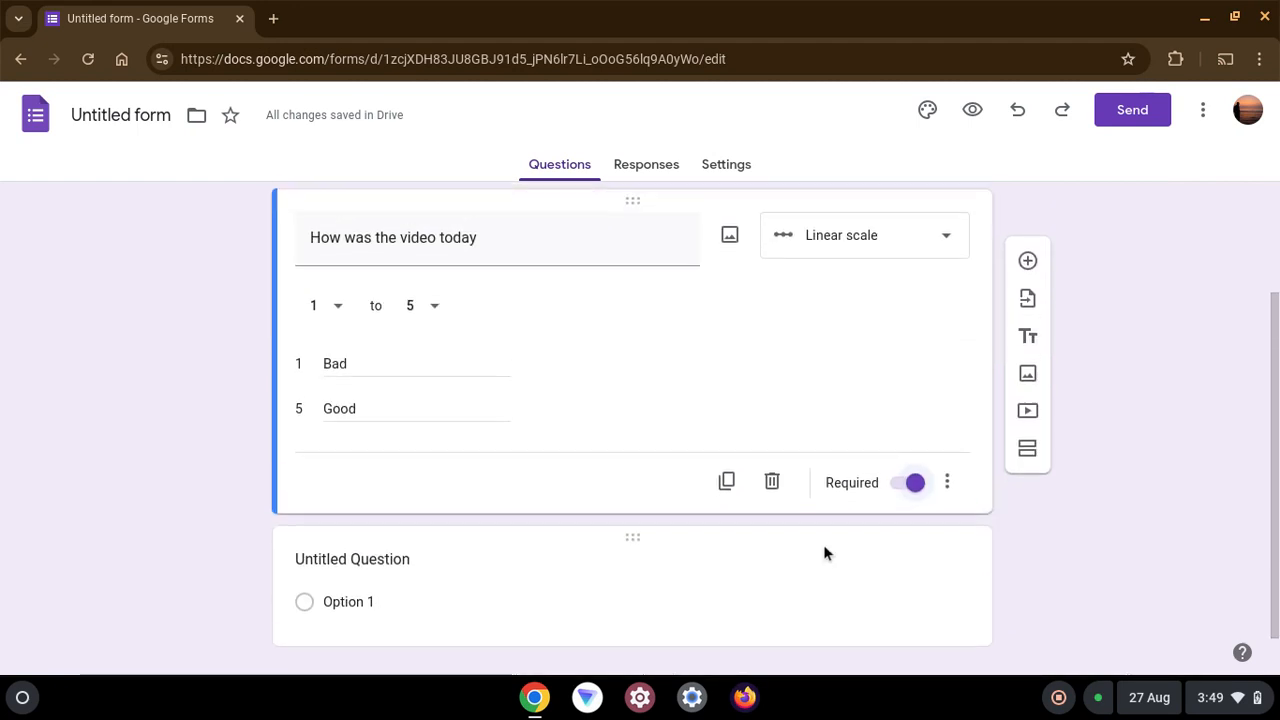
{"action": "left_click", "coordinate": [1031, 305]}
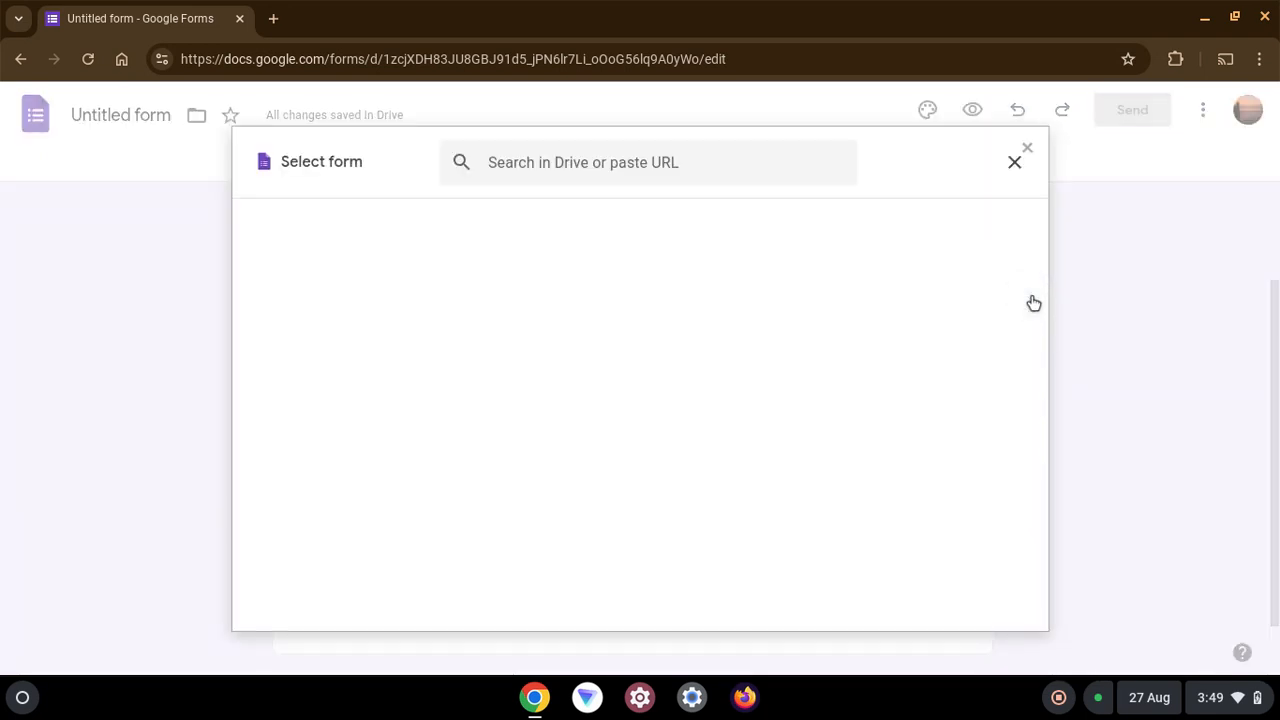
{"action": "left_click", "coordinate": [508, 228]}
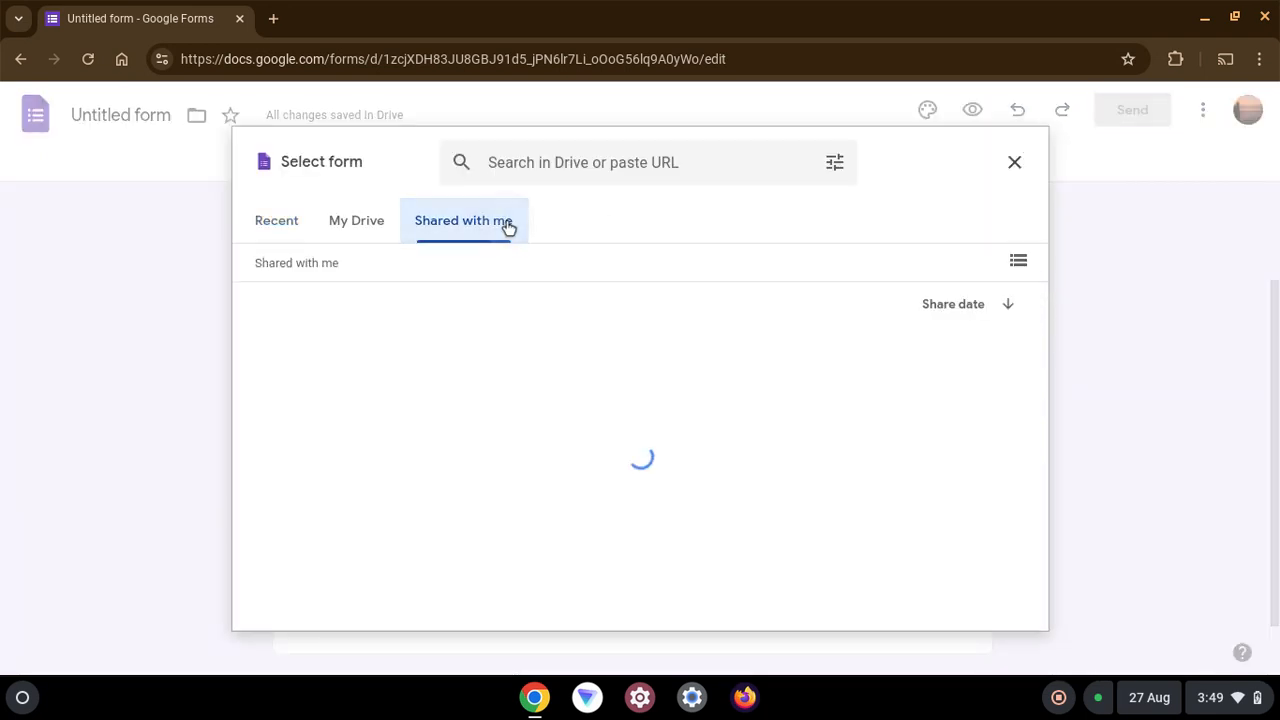
{"action": "left_click", "coordinate": [366, 228]}
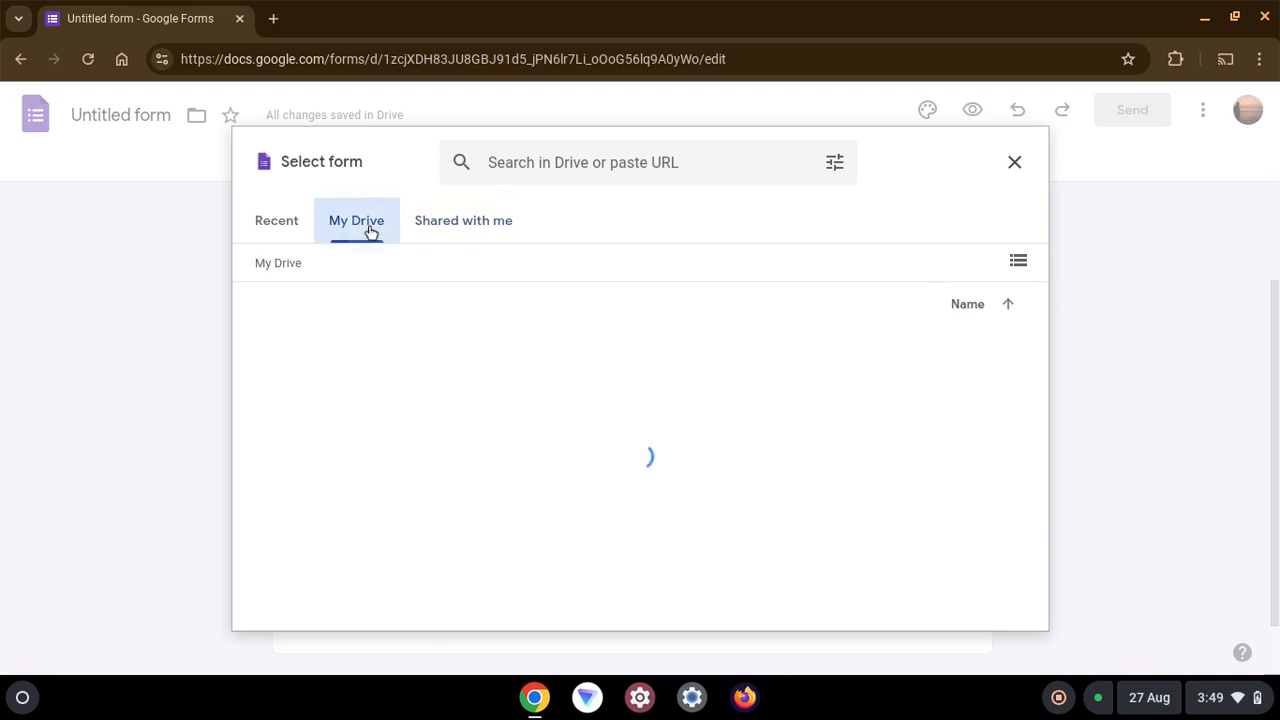
{"action": "left_click", "coordinate": [293, 234]}
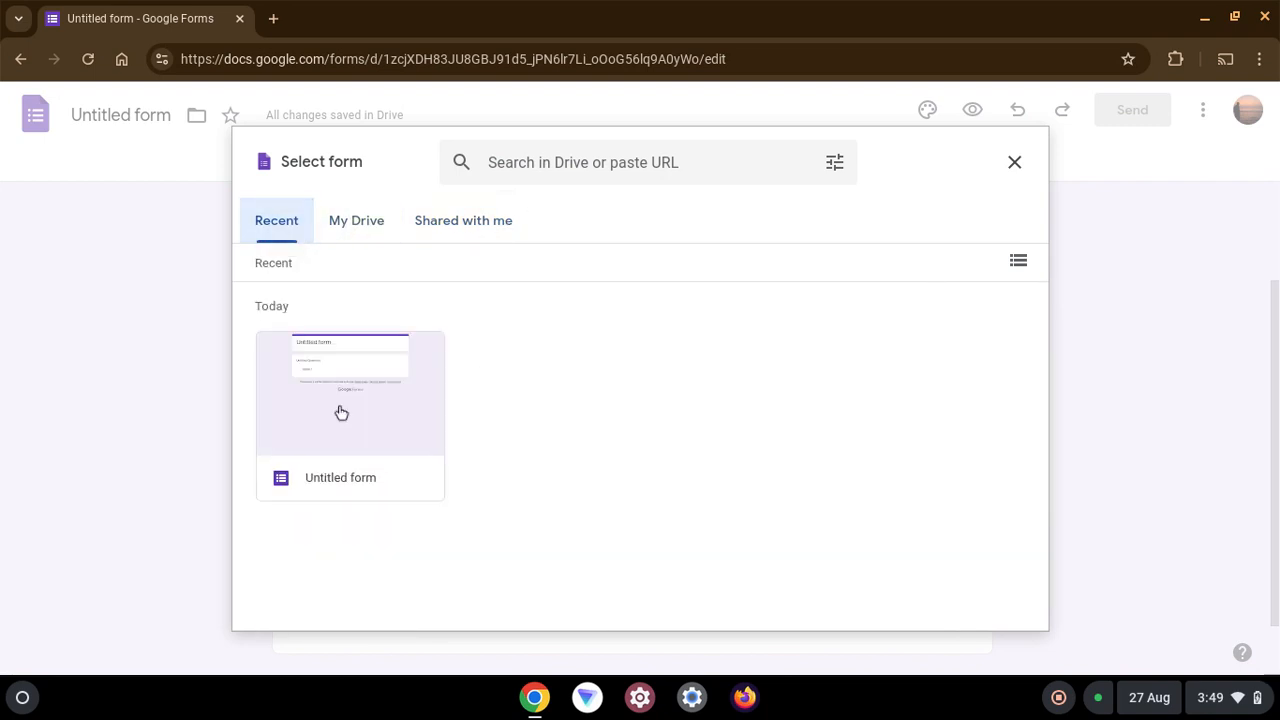
{"action": "left_click", "coordinate": [440, 406]}
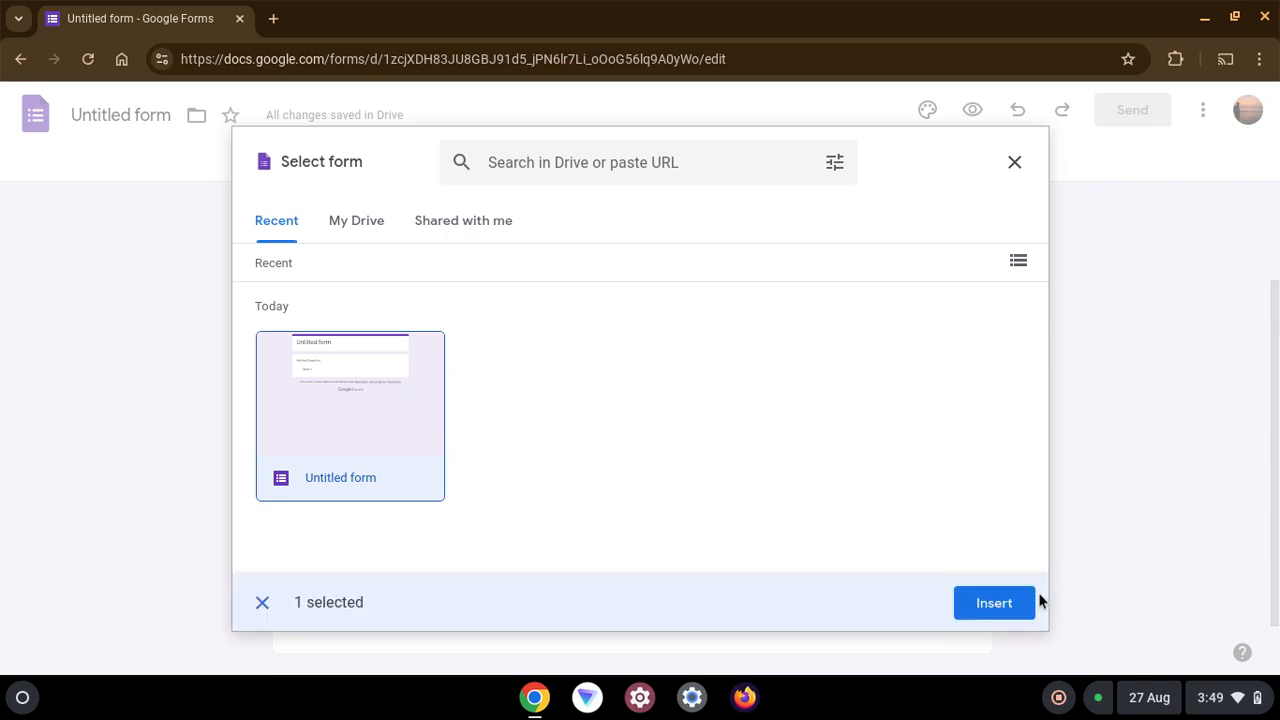
{"action": "left_click", "coordinate": [1020, 606]}
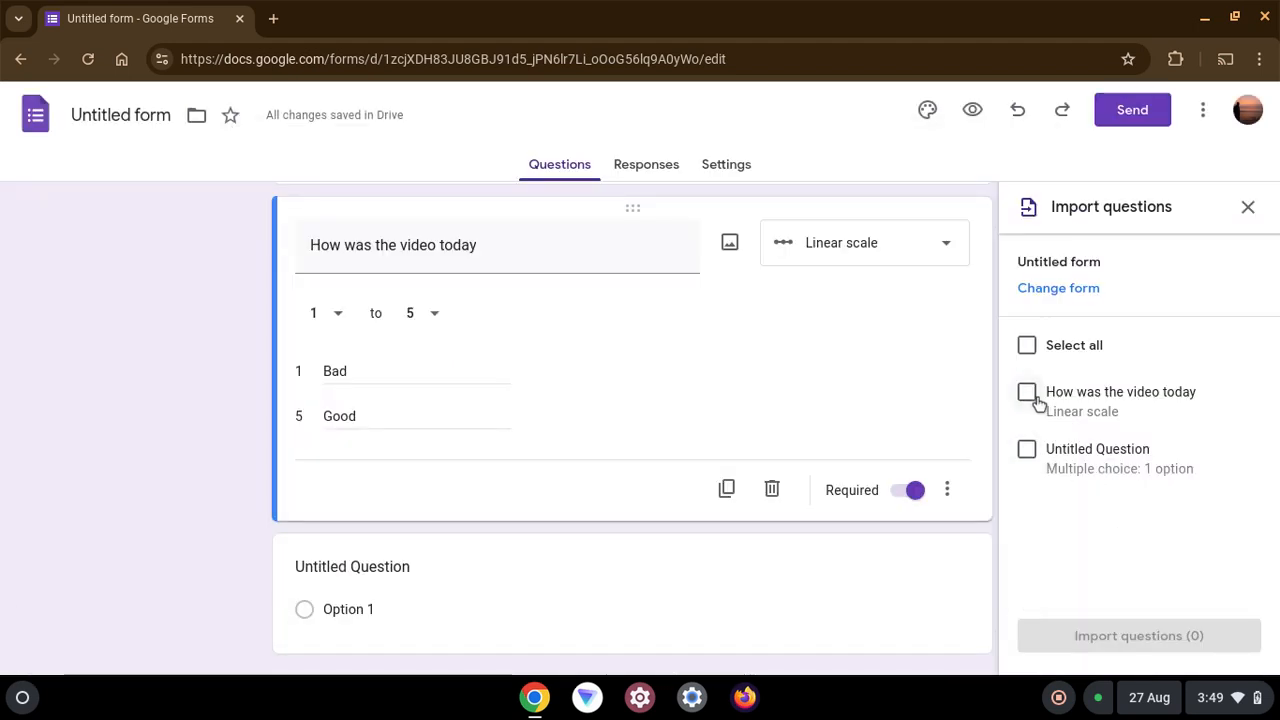
{"action": "left_click", "coordinate": [1250, 206]}
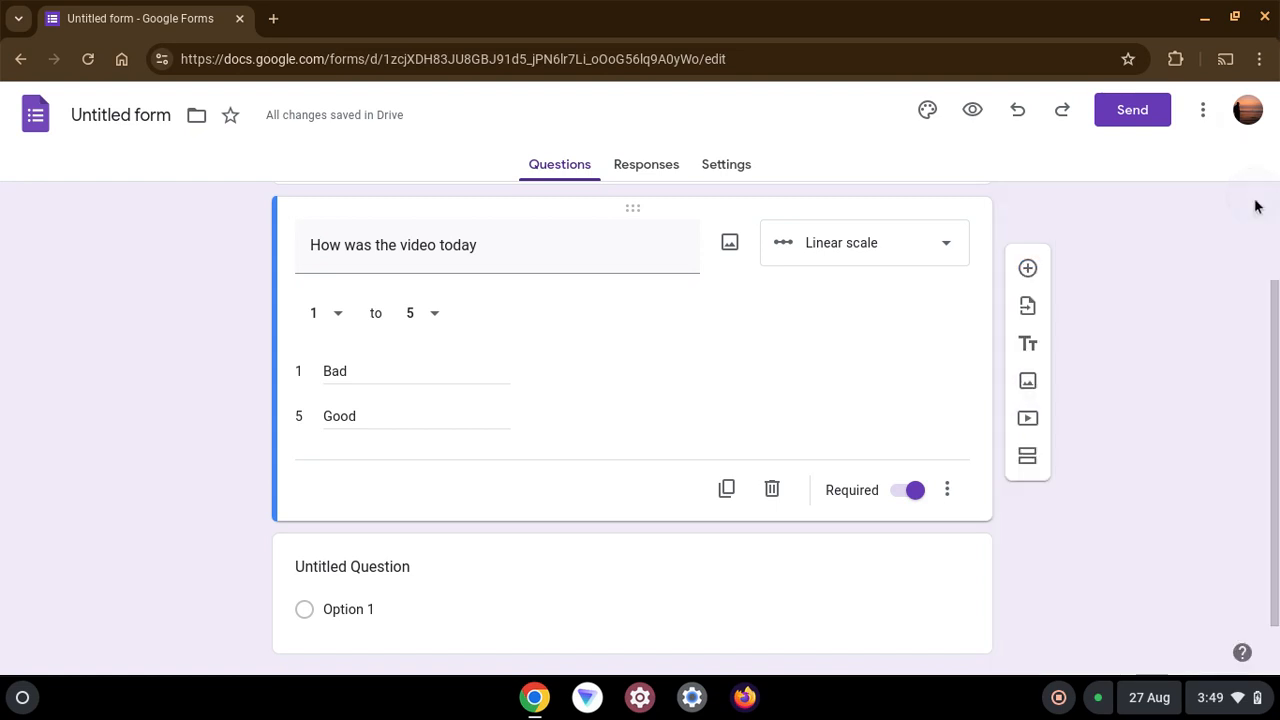
Step: Add a title and description block below the video question and title it "Another title"
{"action": "left_click", "coordinate": [1032, 343]}
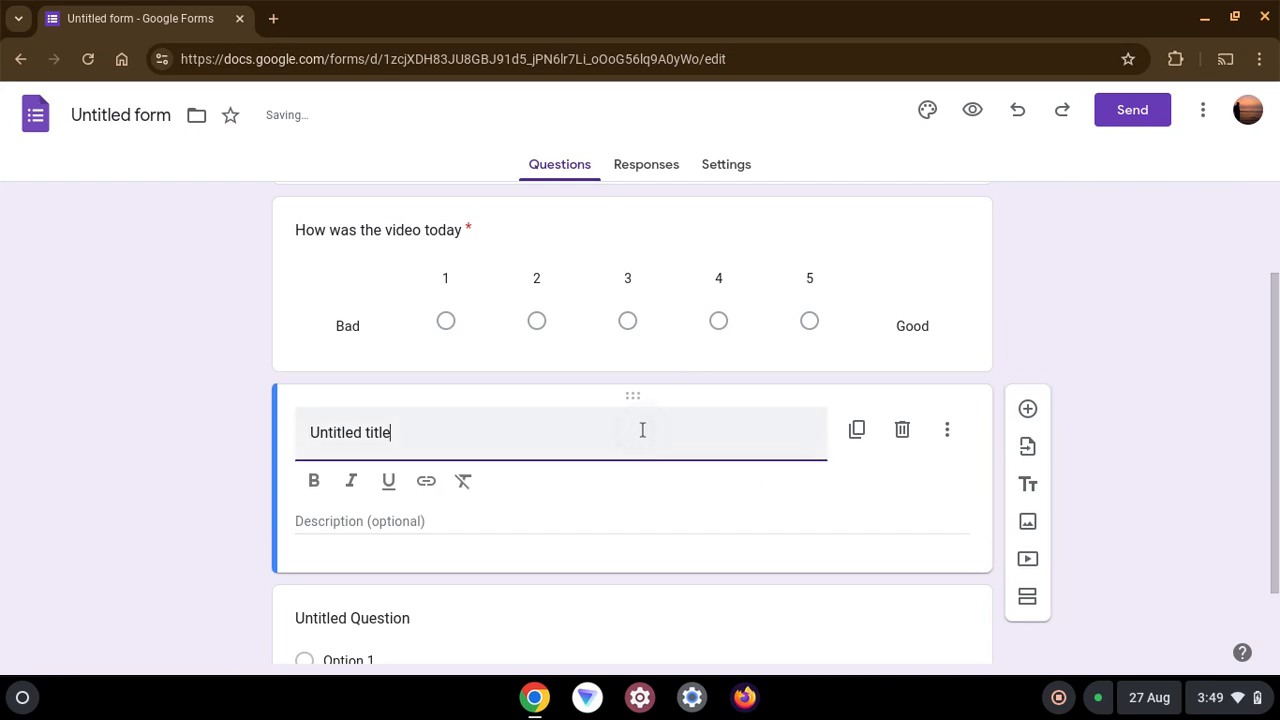
{"action": "key", "text": "ctrl+a"}
{"action": "key", "text": "BackSpace"}
{"action": "type", "text": "T"}
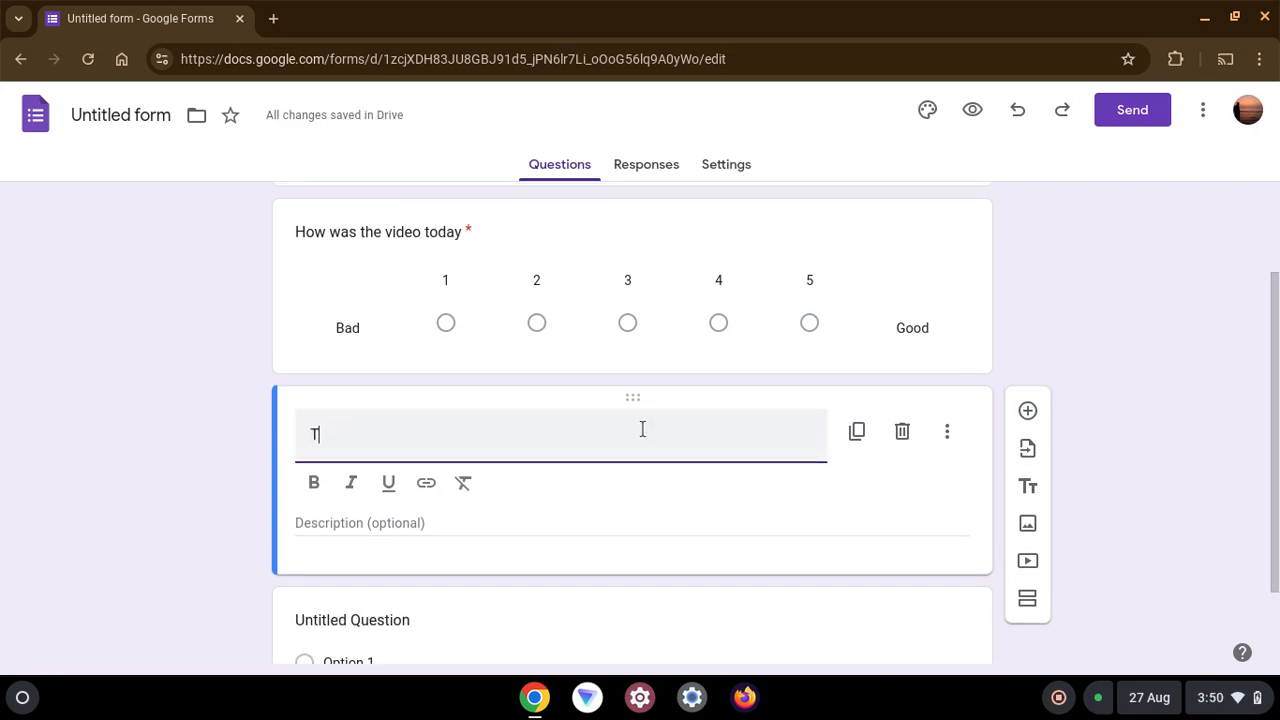
{"action": "type", "text": "Antho"}
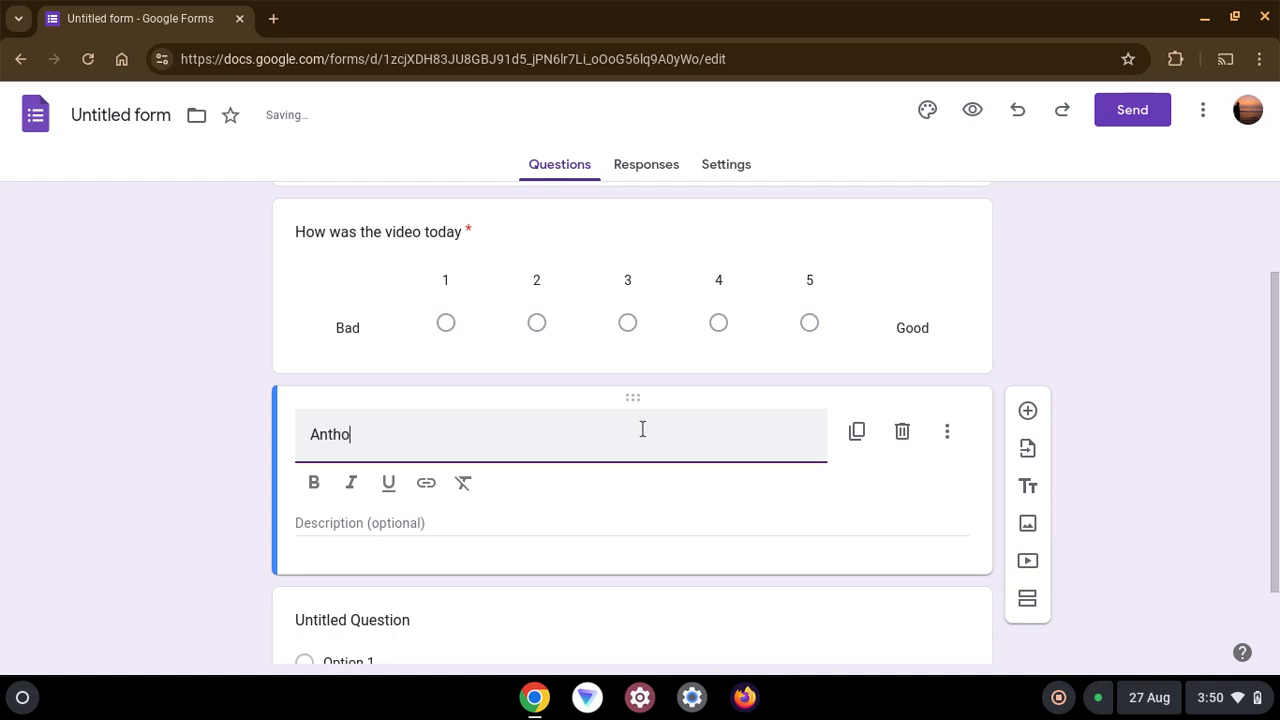
{"action": "type", "text": "tha"}
{"action": "key", "text": "BackSpace"}
{"action": "type", "text": "er"}
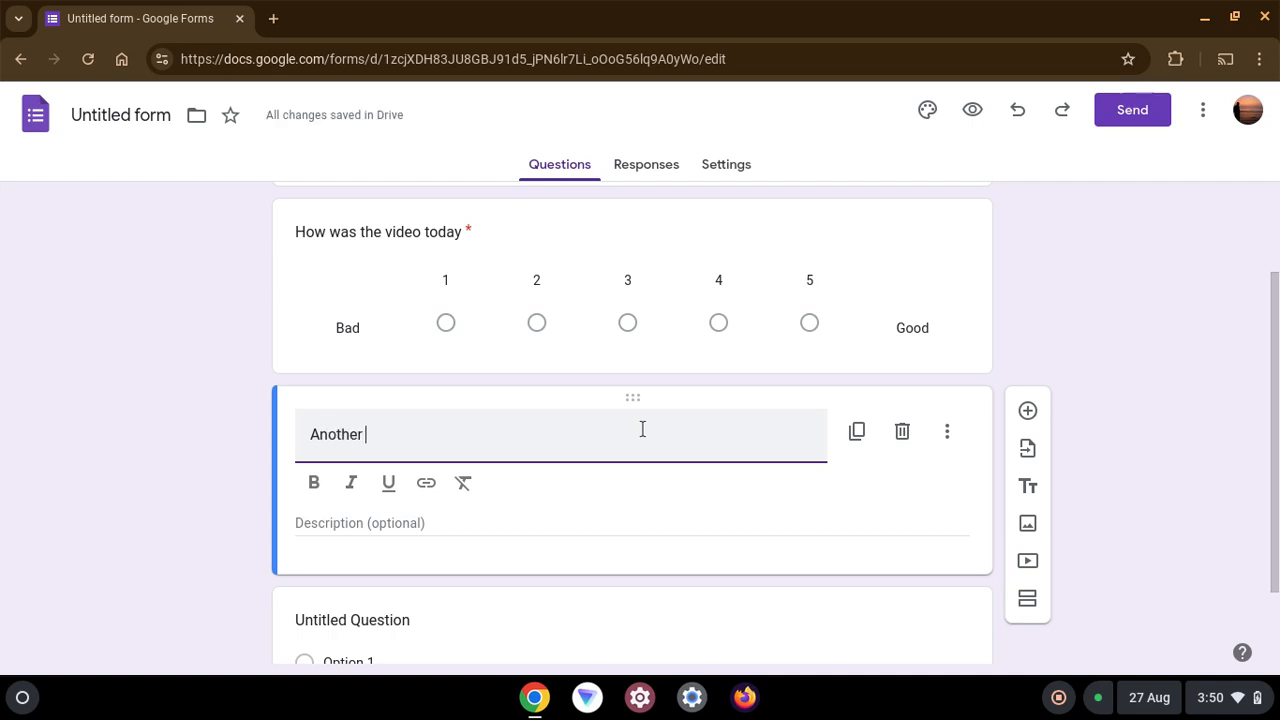
{"action": "type", "text": " title"}
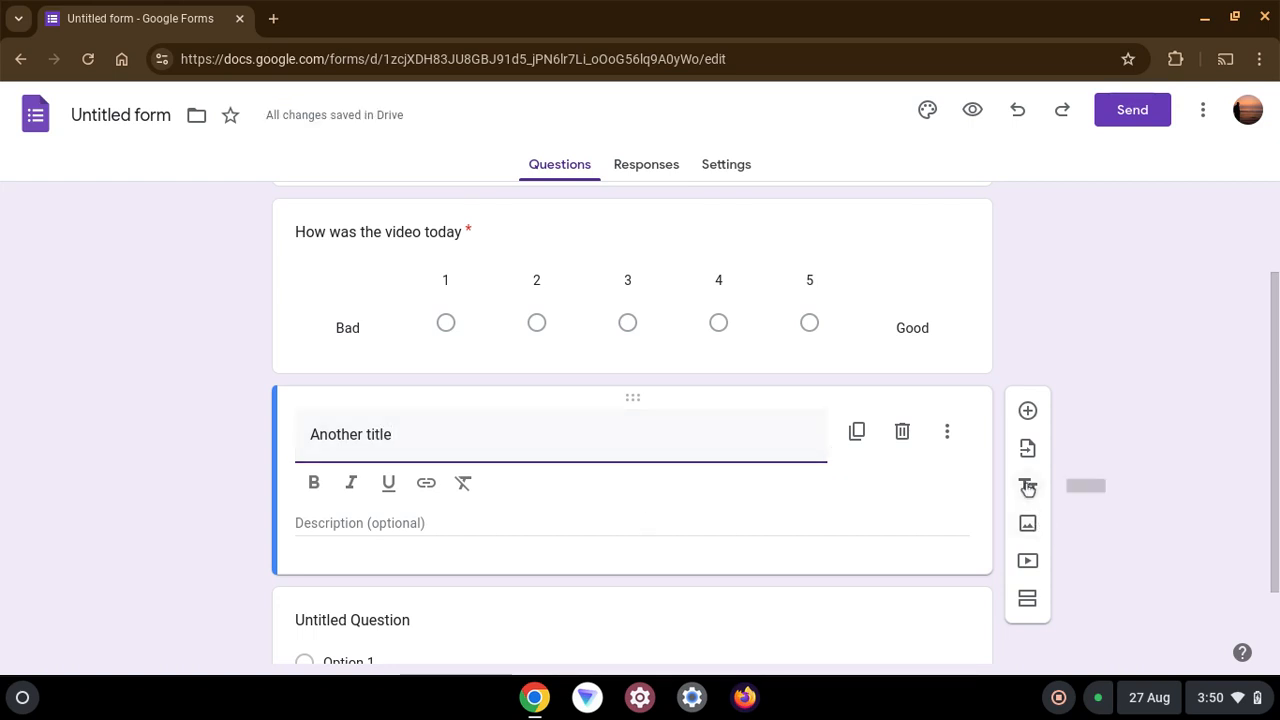
Step: Open image insertion and look through the Webcam, By URL, Photos and Google Drive sources, blocking camera access
{"action": "left_click", "coordinate": [1028, 524]}
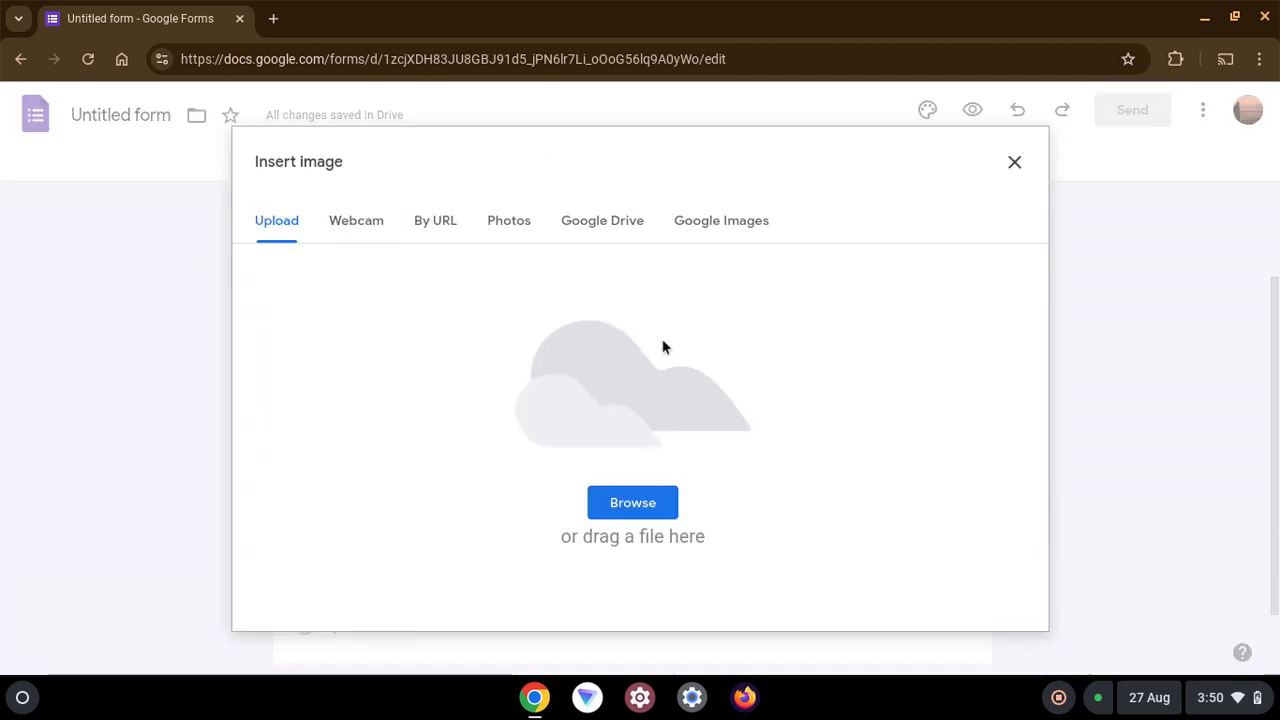
{"action": "left_click", "coordinate": [383, 240]}
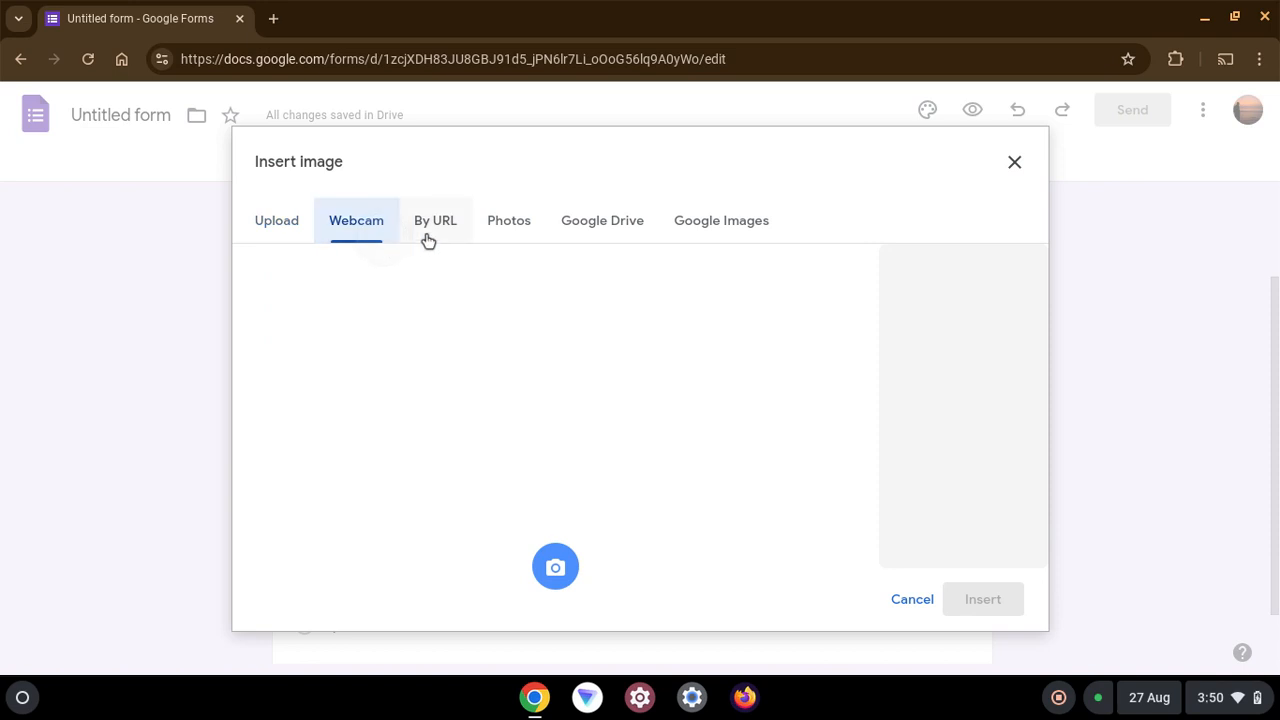
{"action": "left_click", "coordinate": [430, 238]}
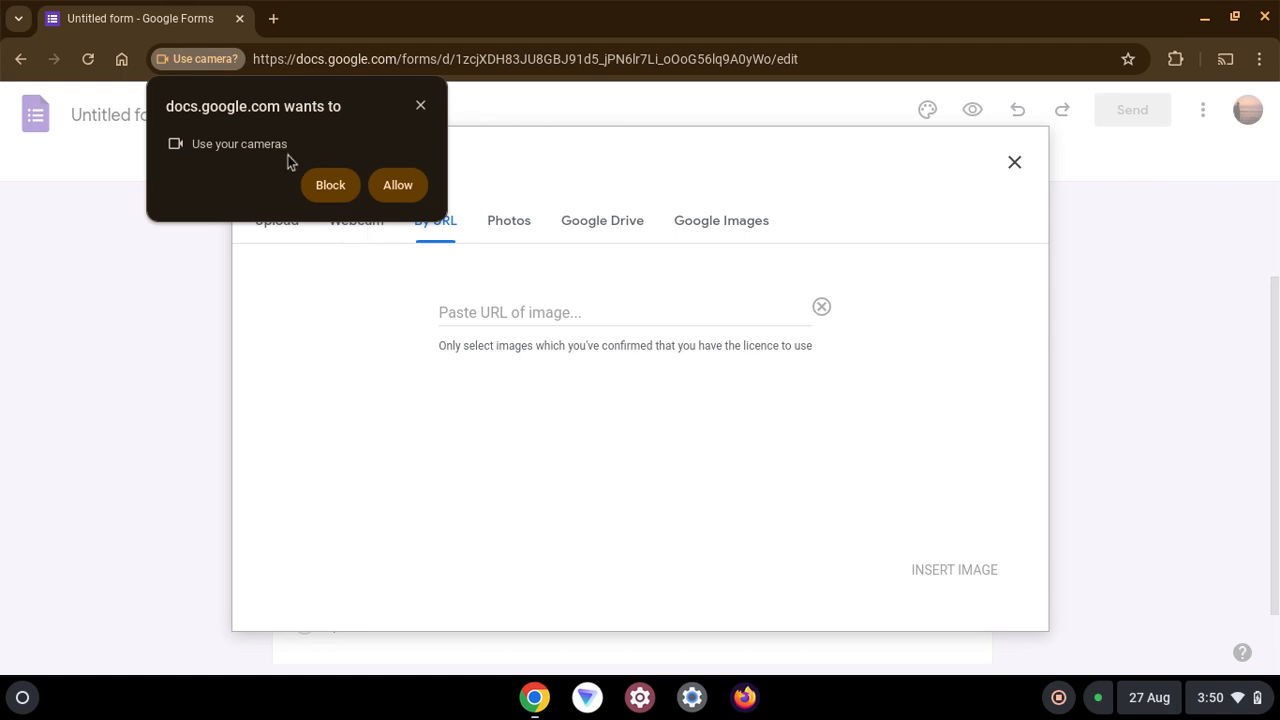
{"action": "left_click", "coordinate": [326, 190]}
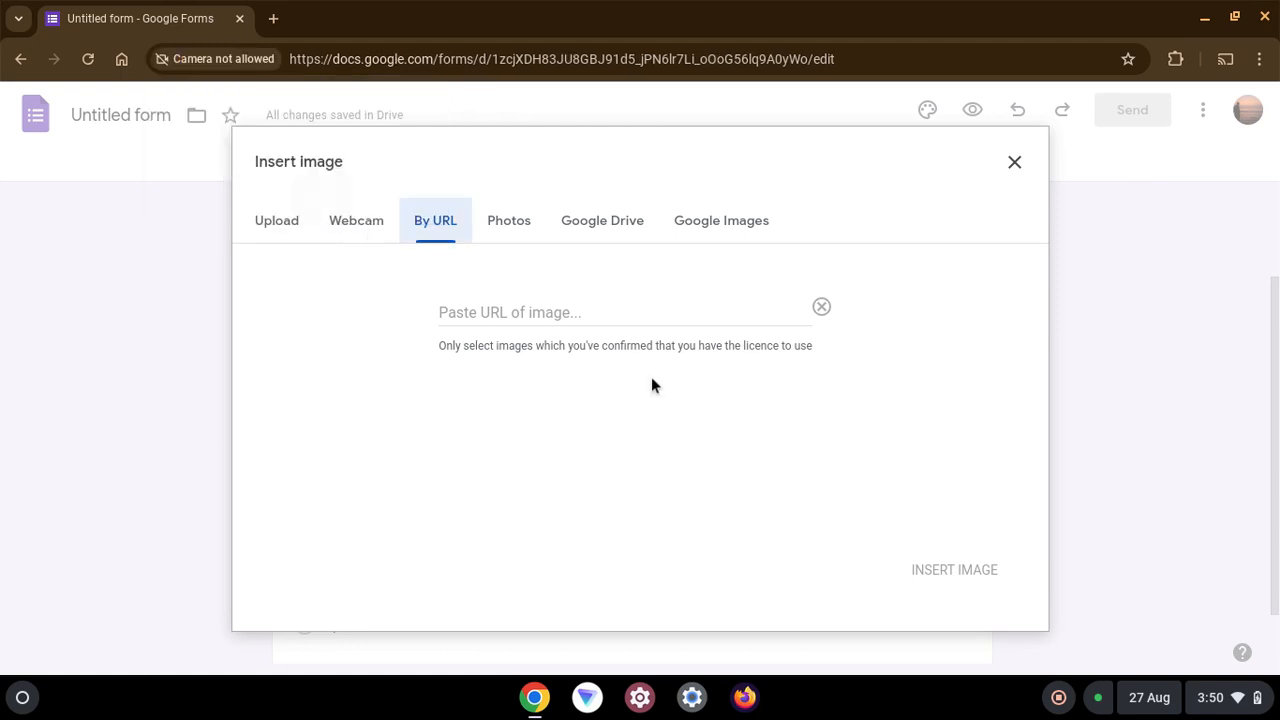
{"action": "left_click", "coordinate": [615, 317]}
{"action": "left_click", "coordinate": [520, 228]}
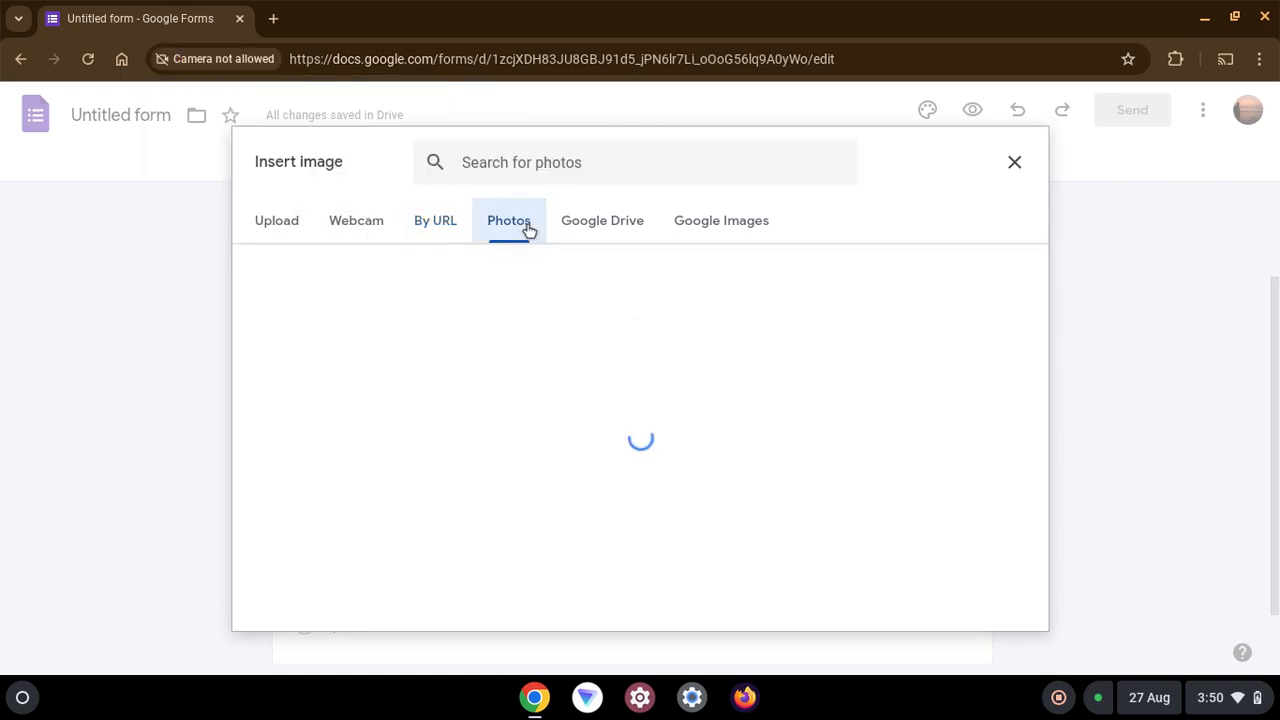
{"action": "left_click", "coordinate": [590, 224]}
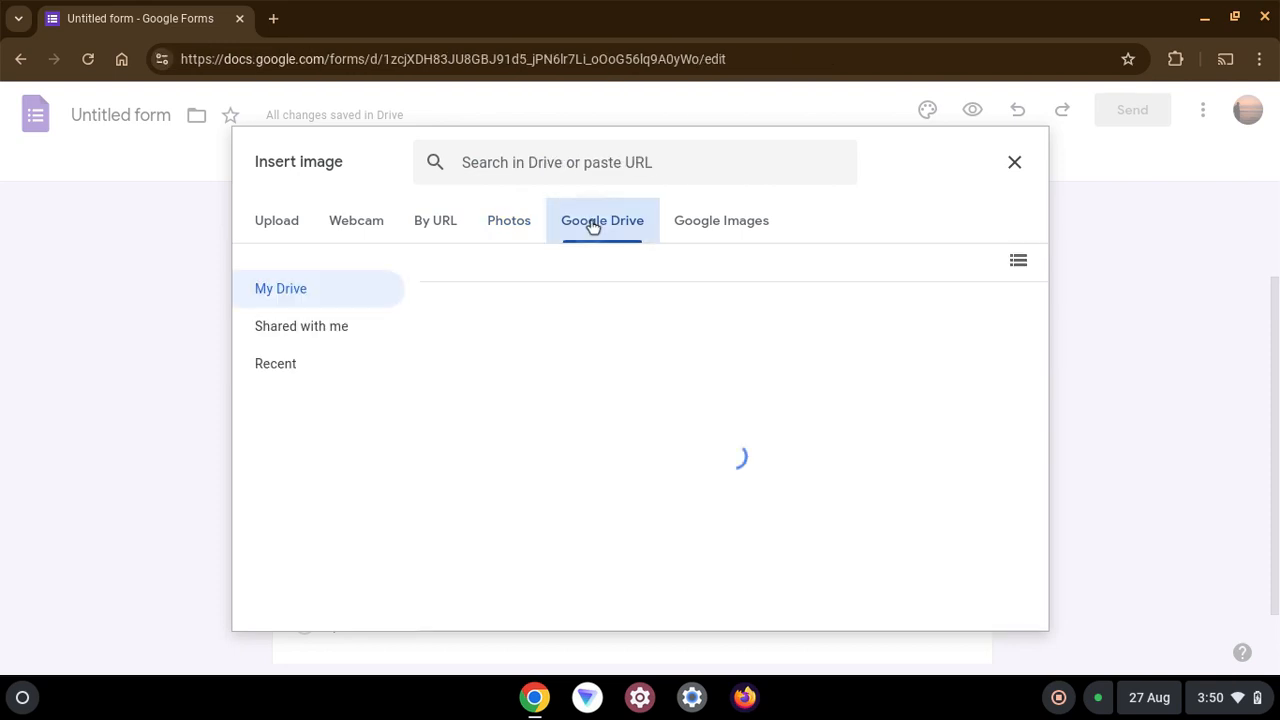
Step: Search Google Images for "futuristic city" and insert the first image, a sunlit futuristic skyline, into the form
{"action": "left_click", "coordinate": [734, 228]}
{"action": "left_click", "coordinate": [650, 176]}
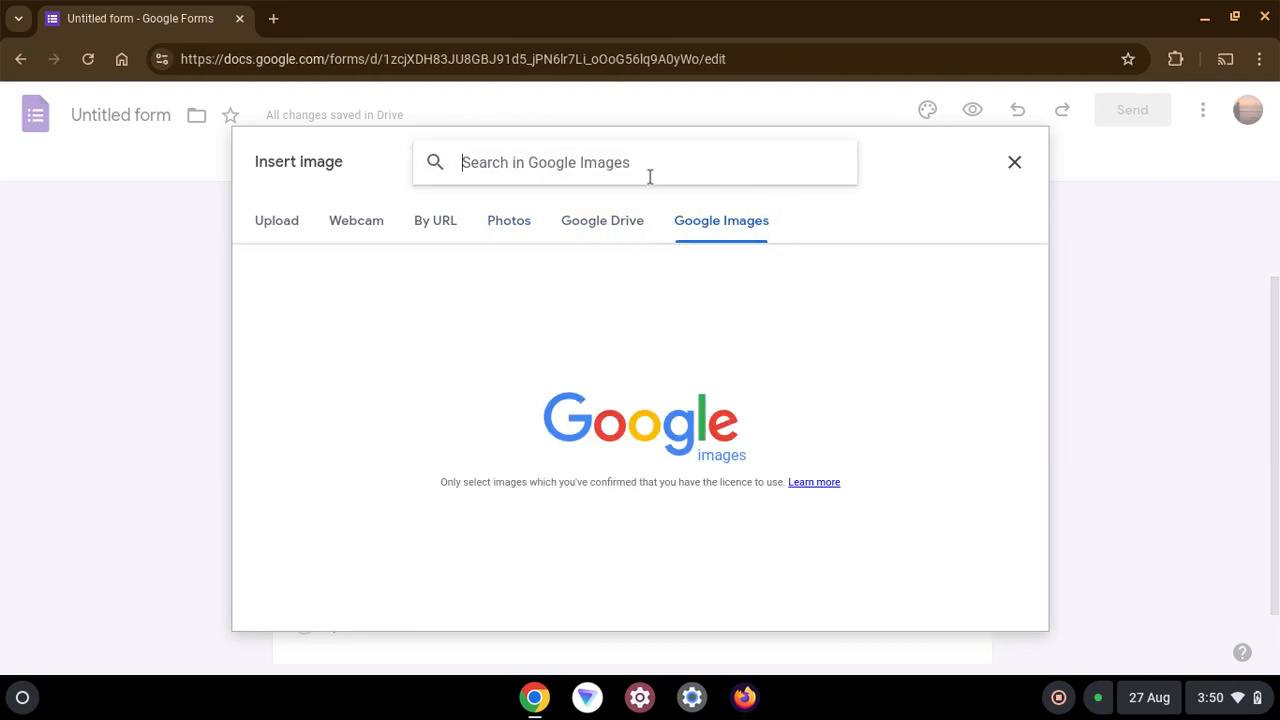
{"action": "type", "text": "t"}
{"action": "key", "text": "BackSpace"}
{"action": "type", "text": "future"}
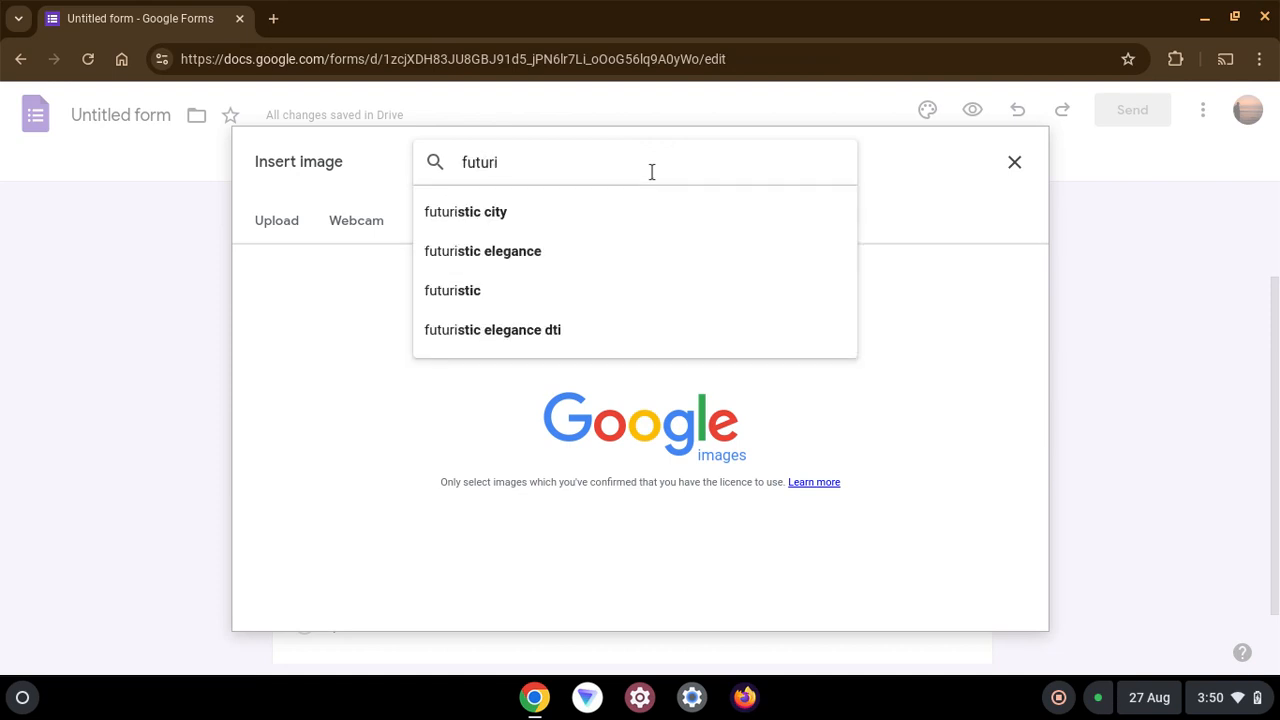
{"action": "type", "text": "stic"}
{"action": "left_click", "coordinate": [676, 213]}
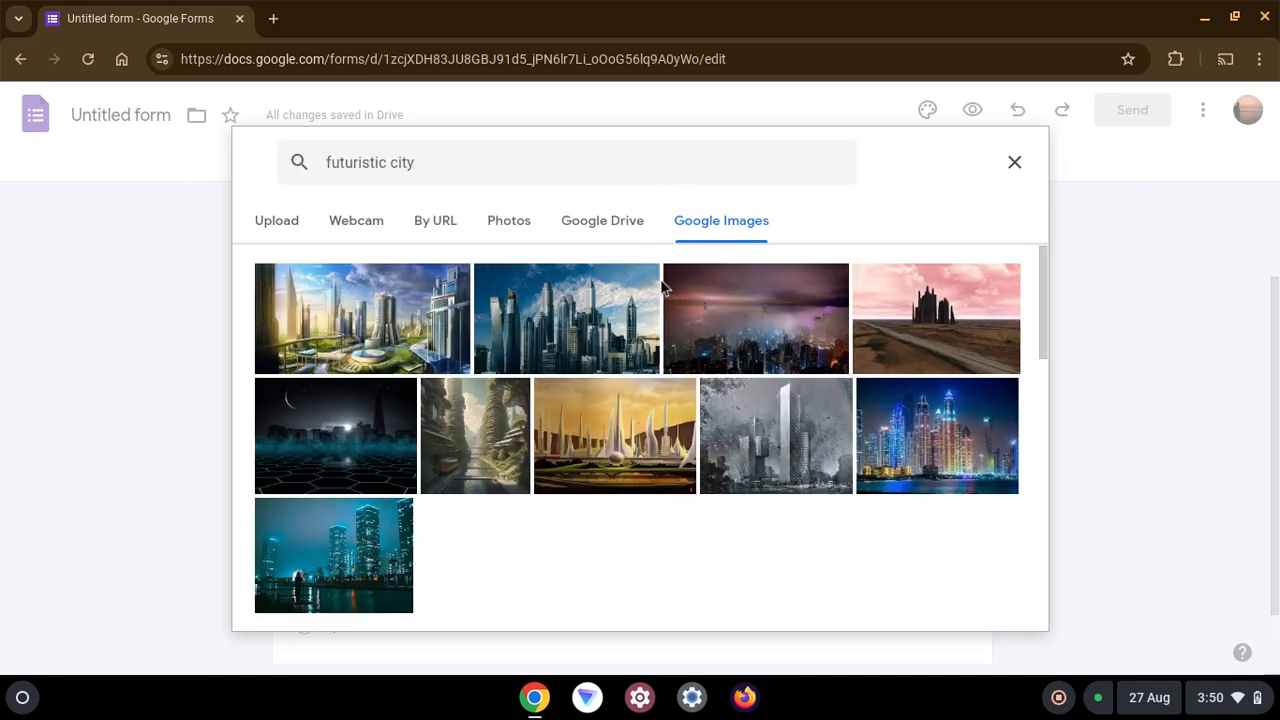
{"action": "left_click", "coordinate": [334, 348]}
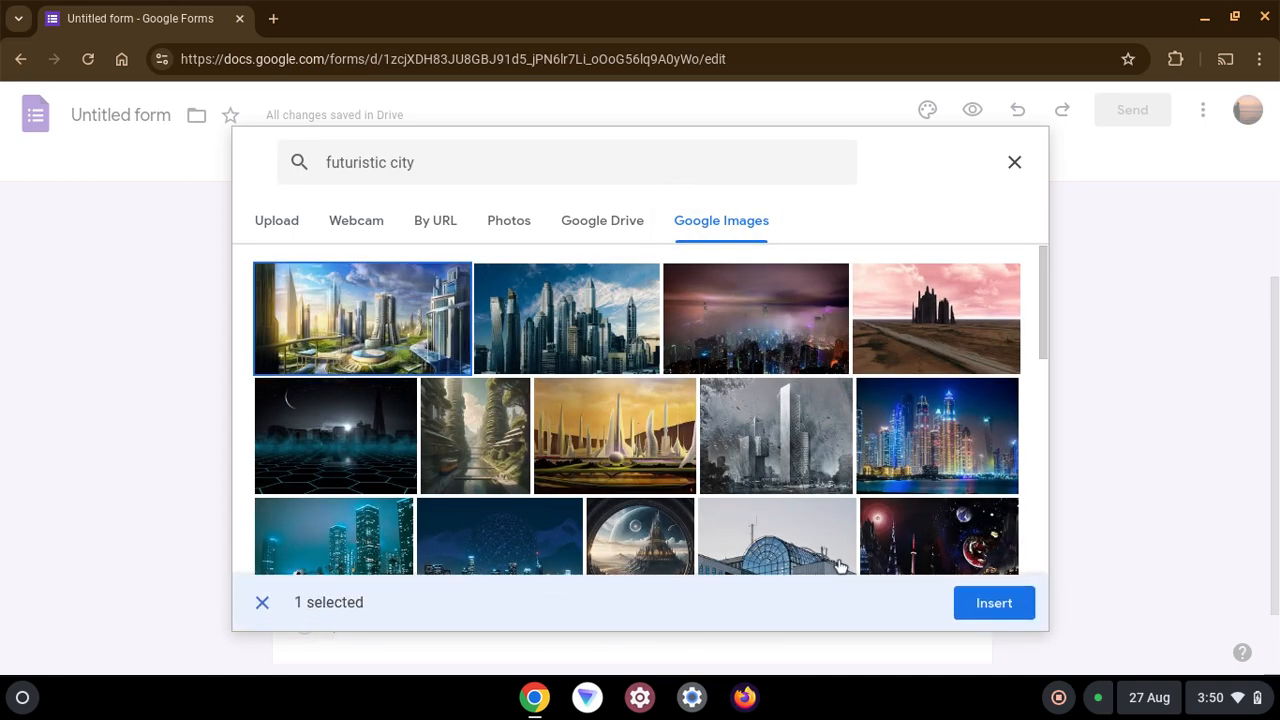
{"action": "left_click", "coordinate": [994, 603]}
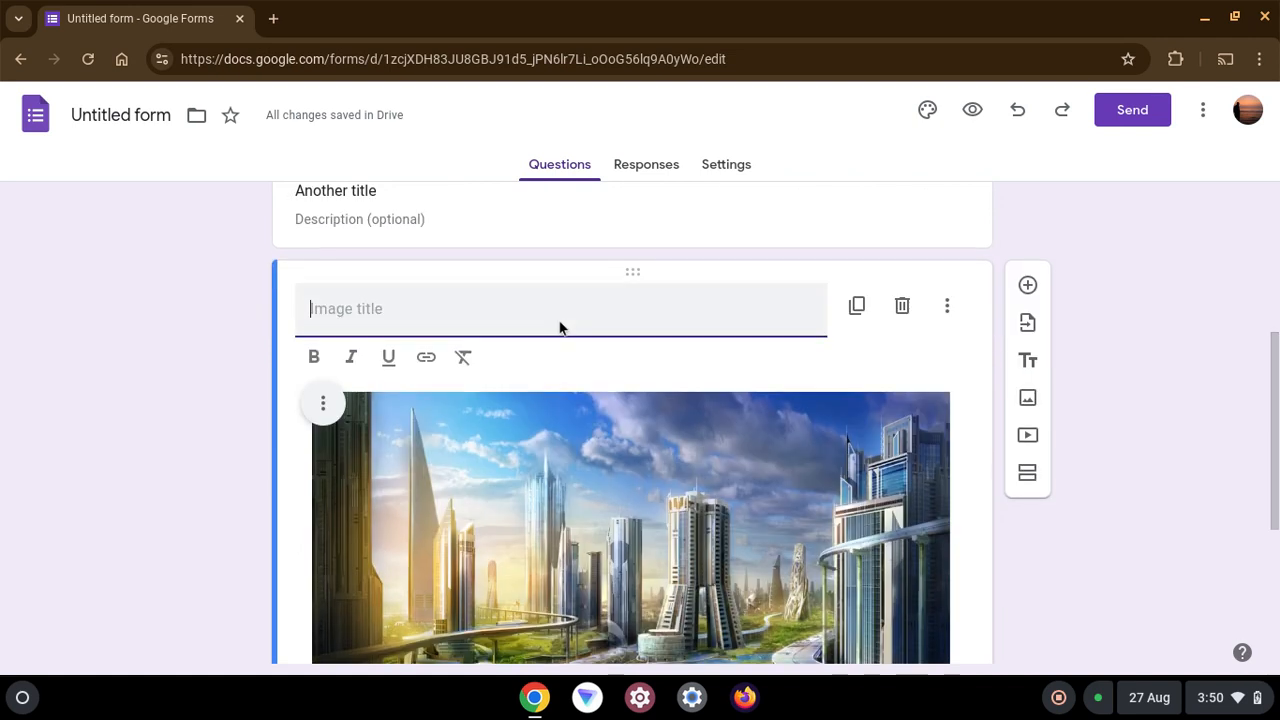
Step: Title the inserted image "Futuristic City"
{"action": "type", "text": "Futuristic CIty"}
{"action": "key", "text": "BackSpace"}
{"action": "key", "text": "BackSpace"}
{"action": "key", "text": "BackSpace"}
{"action": "type", "text": "ity"}
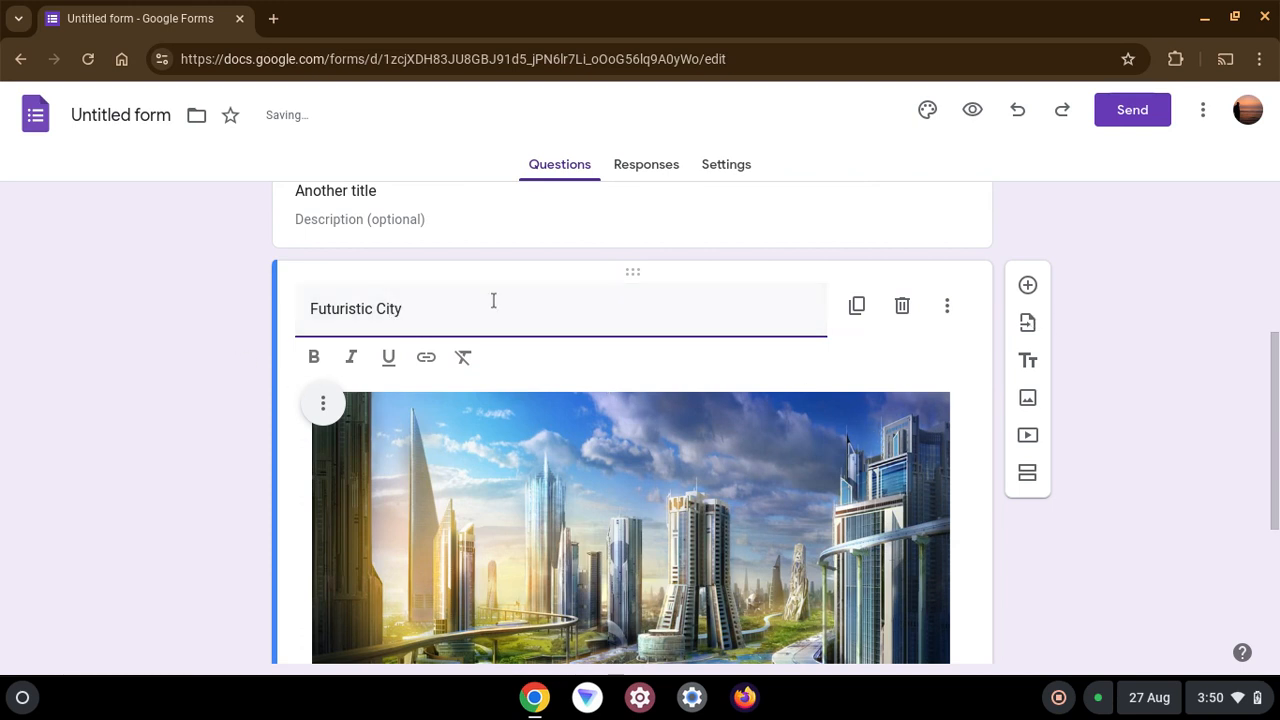
Step: Try bold, italic and underline on the "Futuristic City" image title, removing each format again
{"action": "left_click_drag", "start_coordinate": [492, 302], "coordinate": [287, 356]}
{"action": "left_click", "coordinate": [312, 363]}
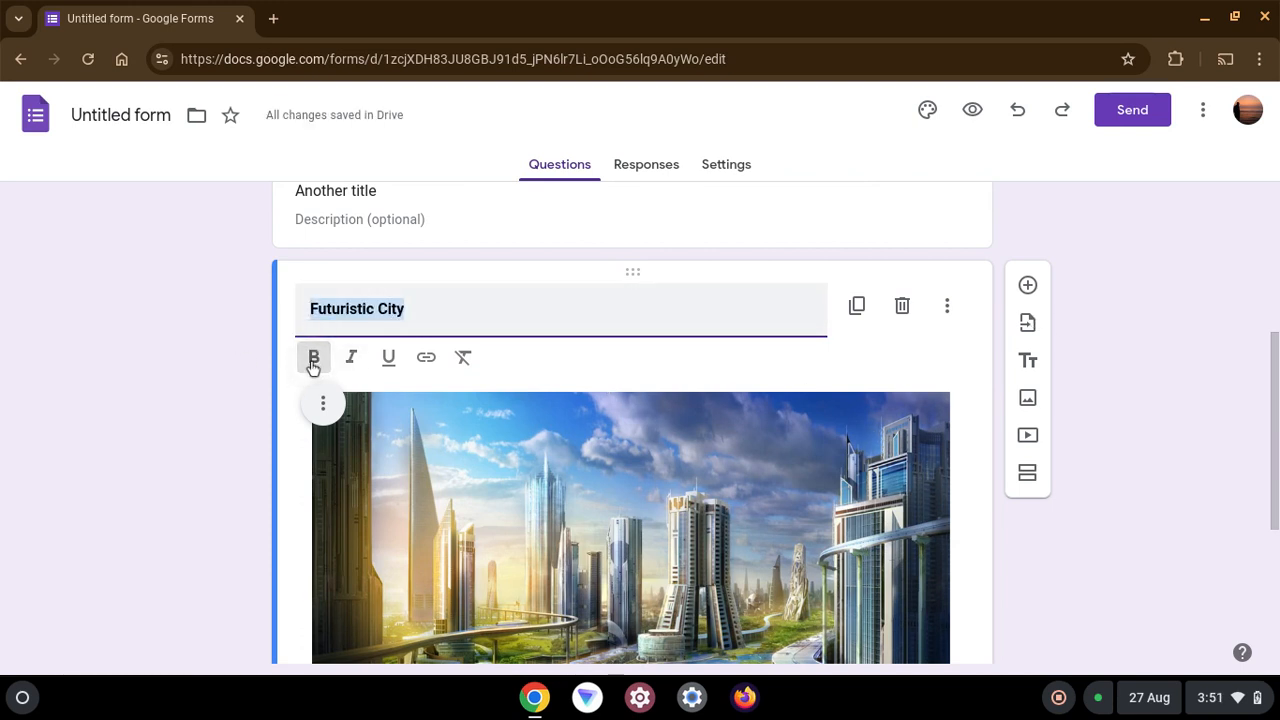
{"action": "left_click", "coordinate": [312, 363]}
{"action": "left_click", "coordinate": [346, 362]}
{"action": "left_click", "coordinate": [346, 362]}
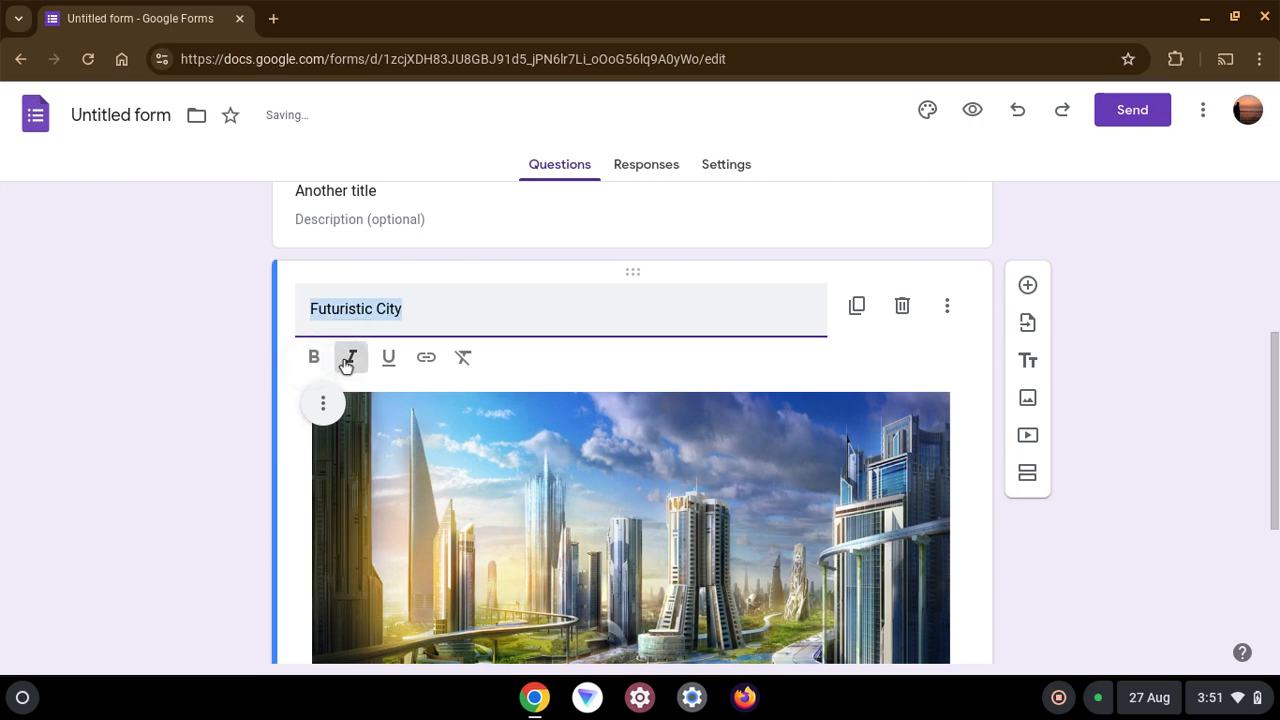
{"action": "left_click", "coordinate": [391, 368]}
{"action": "left_click", "coordinate": [391, 368]}
{"action": "left_click", "coordinate": [426, 360]}
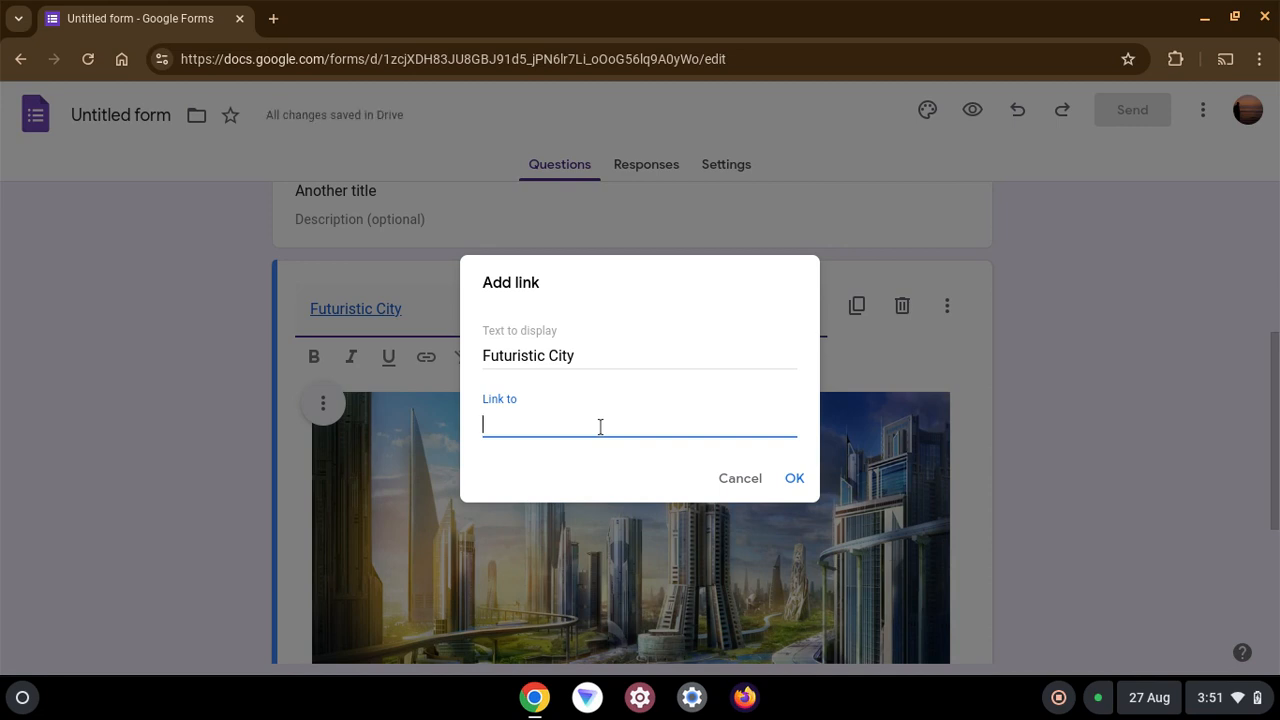
{"action": "type", "text": "www.youtube.com"}
{"action": "left_click", "coordinate": [794, 478]}
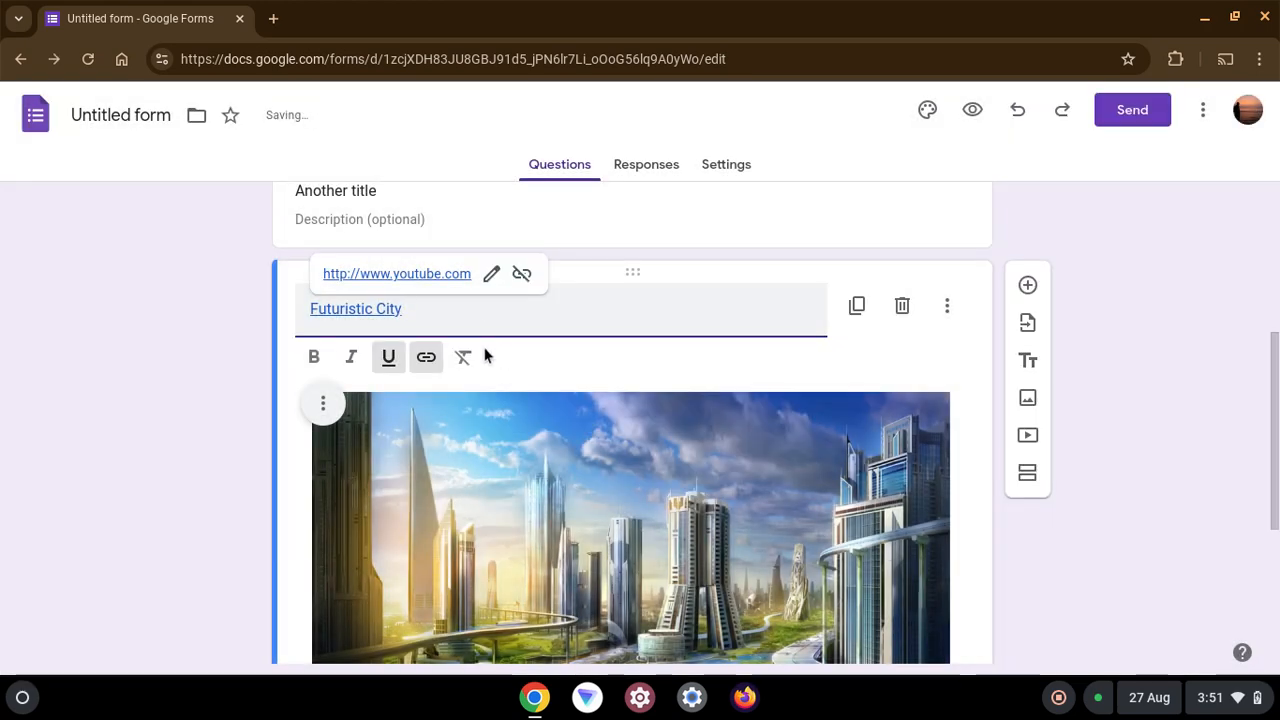
Step: Test the image title's YouTube link, return to the form and remove the link from the title
{"action": "left_click", "coordinate": [423, 280]}
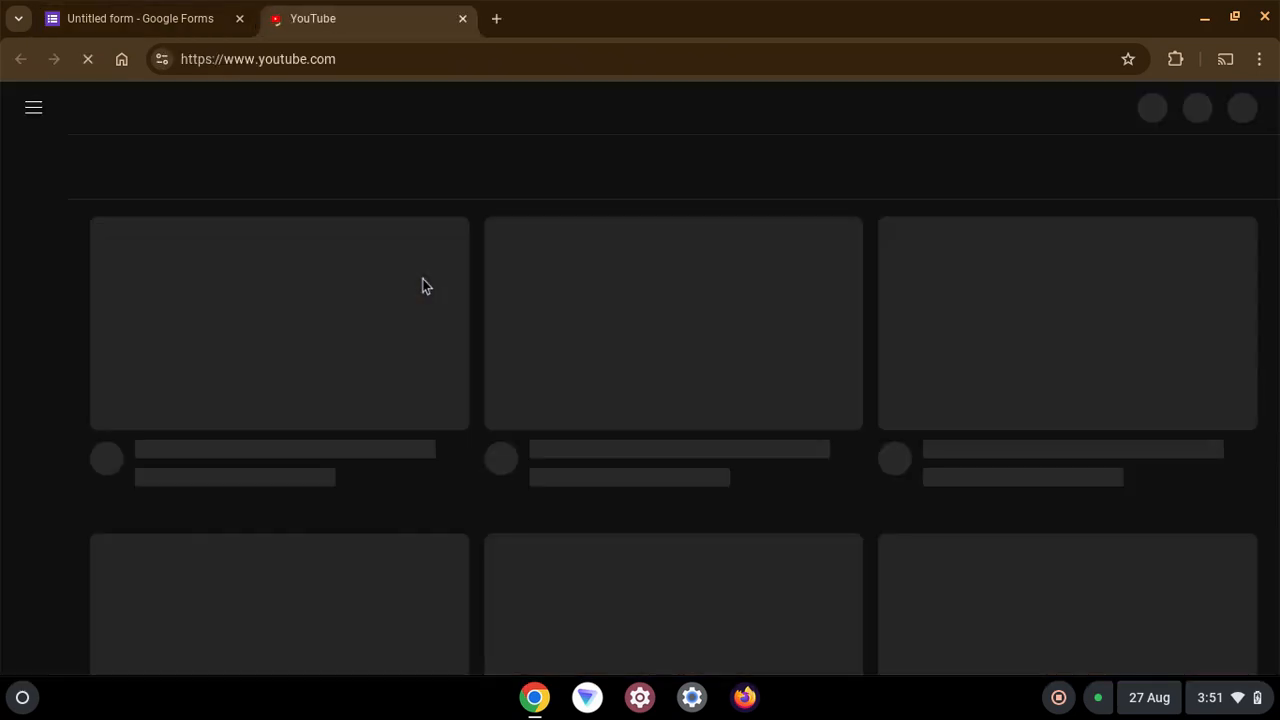
{"action": "key", "text": "ctrl+w"}
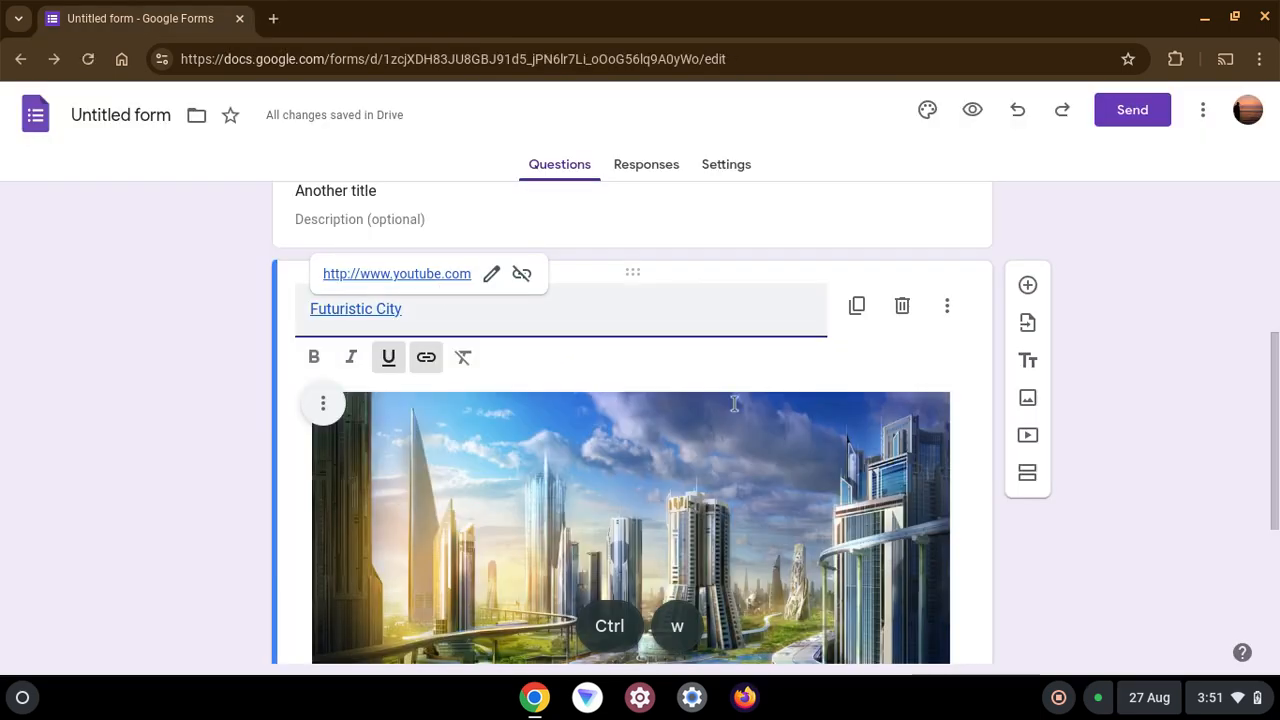
{"action": "left_click", "coordinate": [427, 358]}
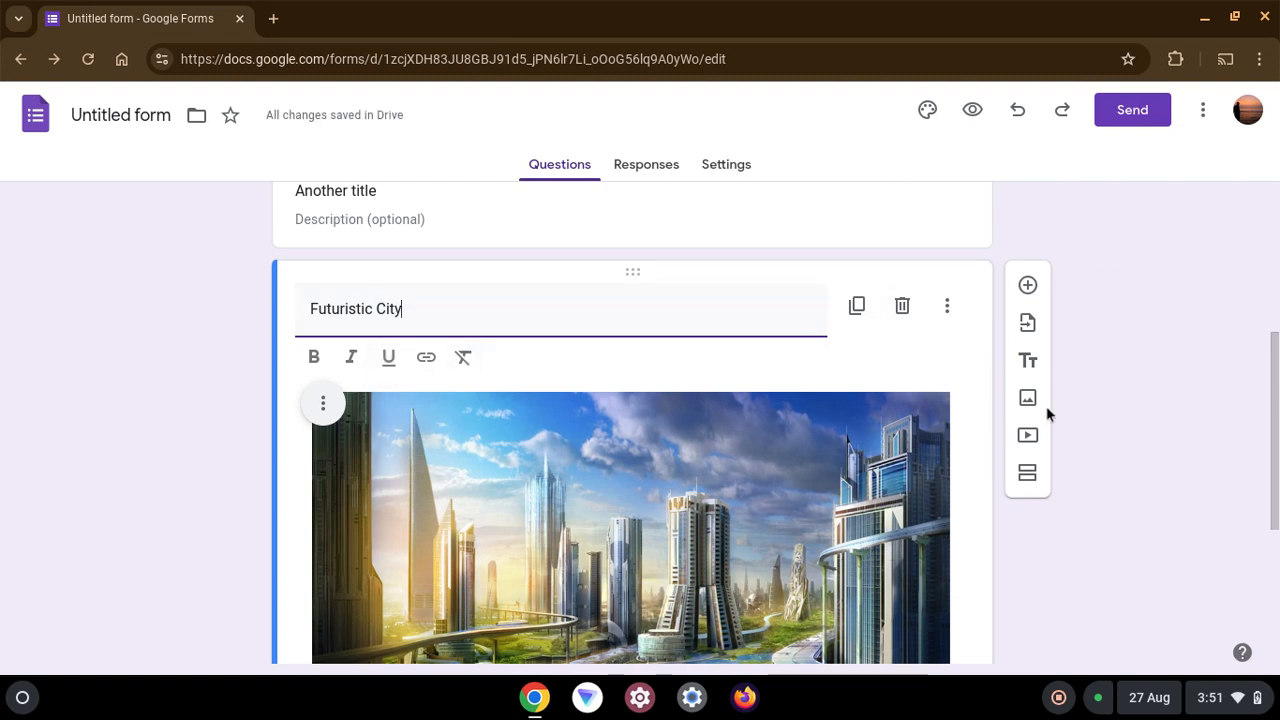
Step: Search YouTube for "technology" and insert the video "15 Technologies That Will Change The World" below the image
{"action": "left_click", "coordinate": [1040, 436]}
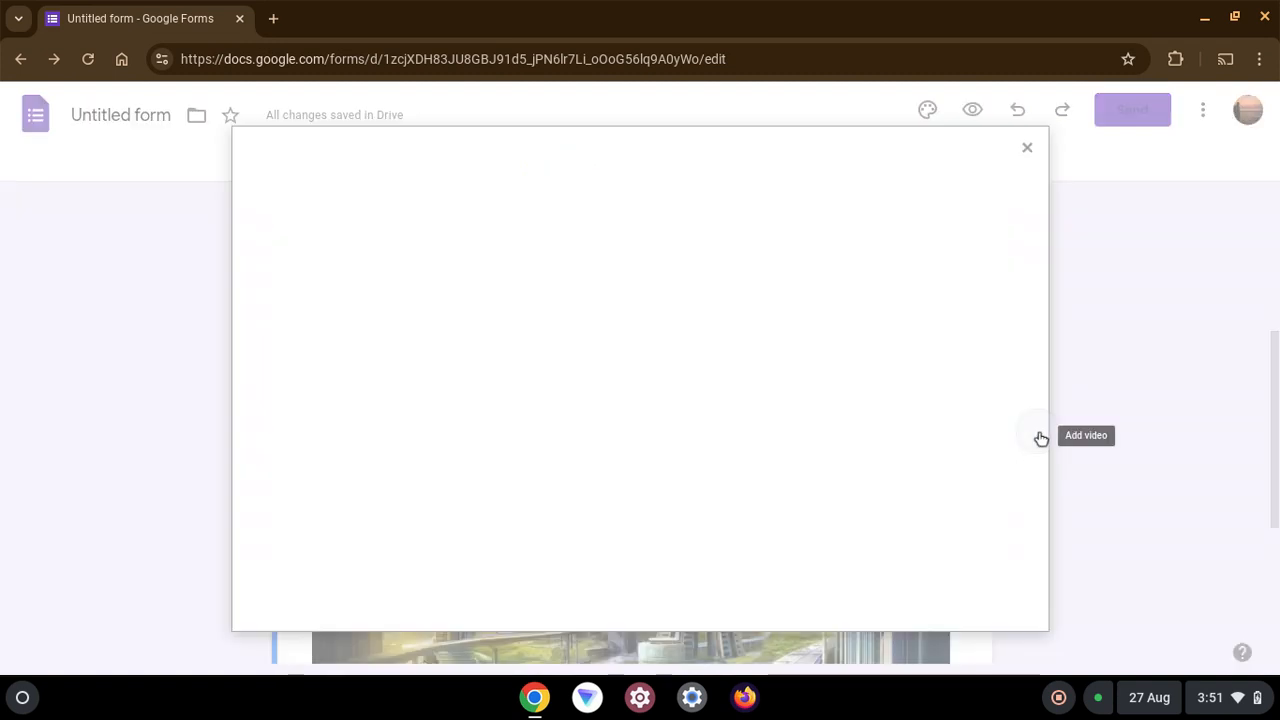
{"action": "left_click", "coordinate": [673, 162]}
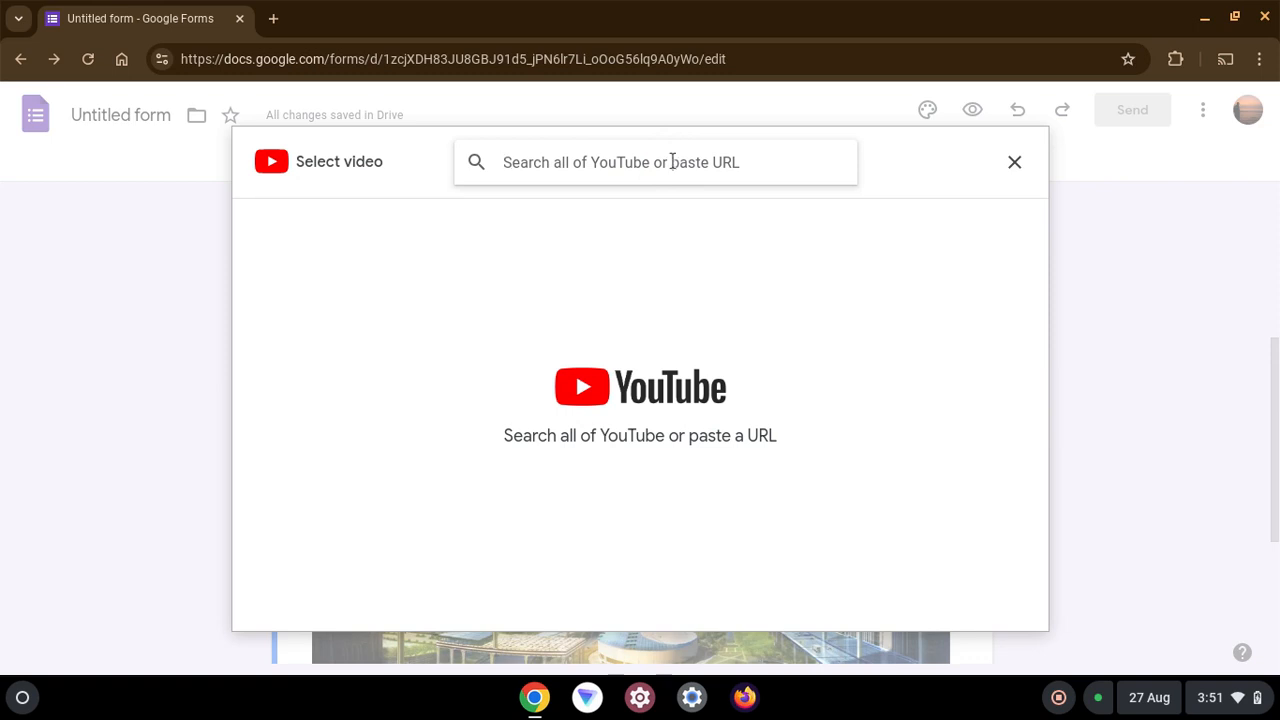
{"action": "type", "text": "technology"}
{"action": "key", "text": "Return"}
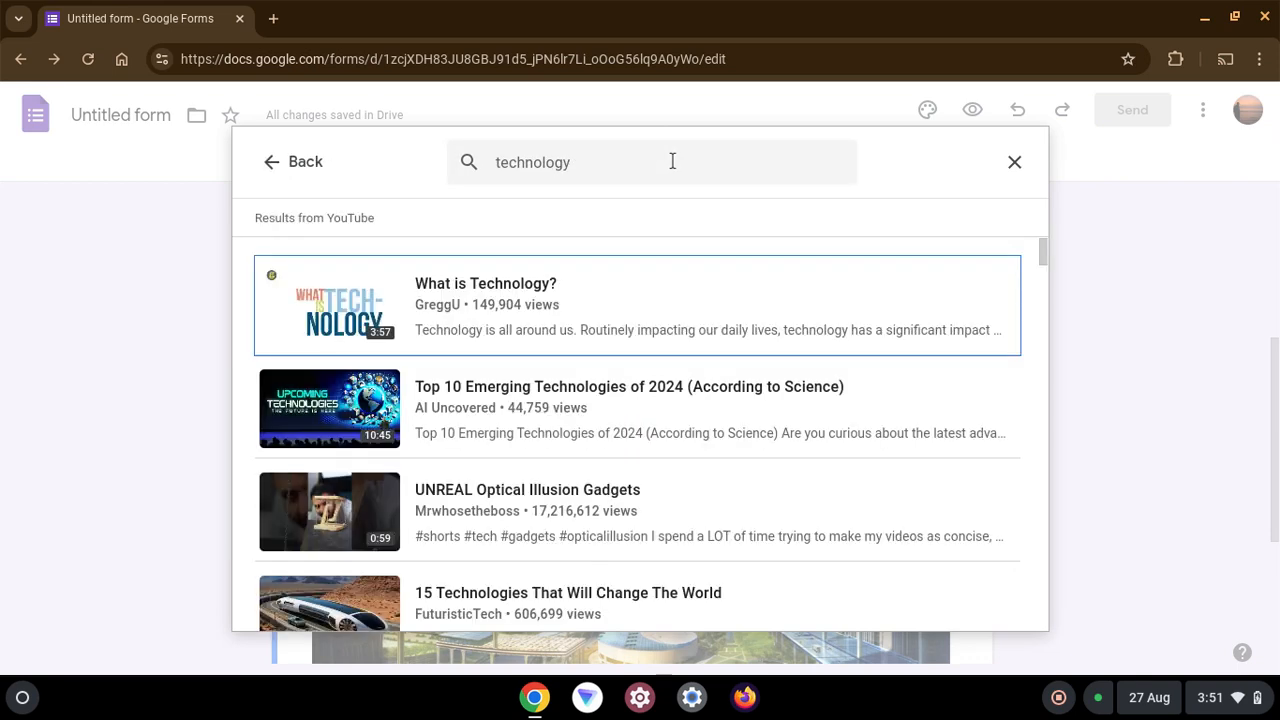
{"action": "left_click", "coordinate": [751, 309]}
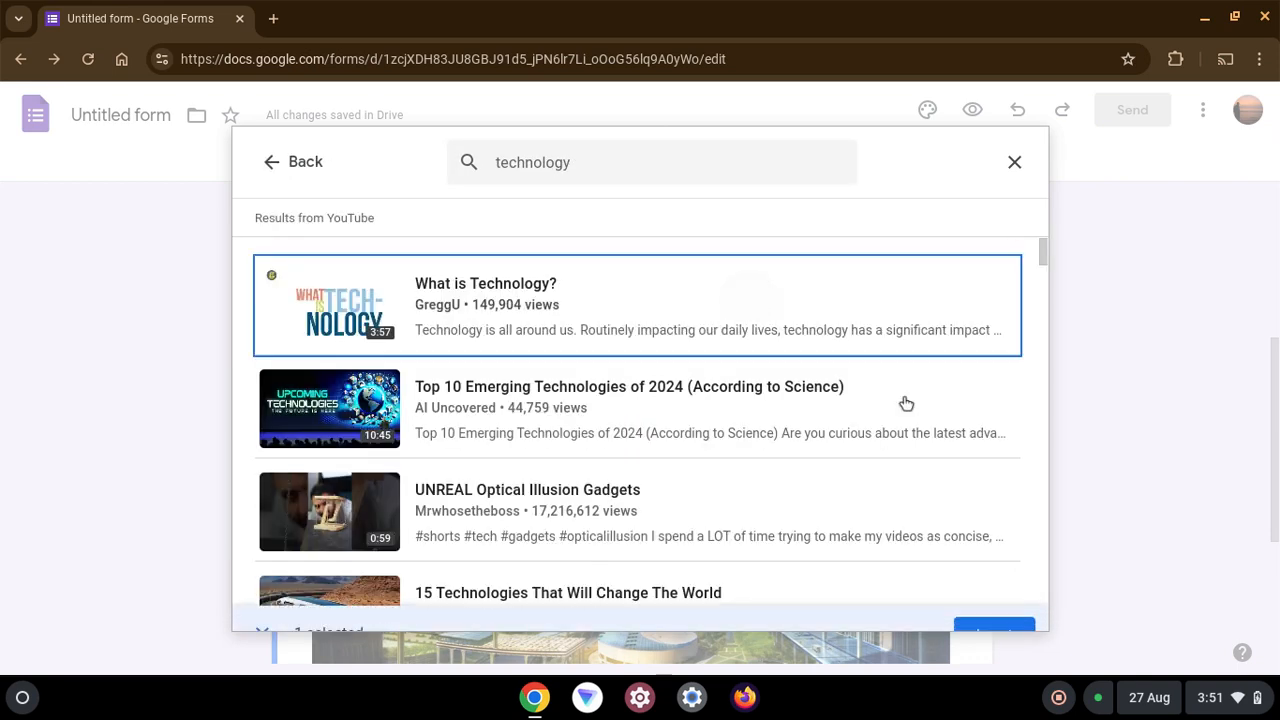
{"action": "scroll", "coordinate": [731, 357], "scroll_direction": "down", "scroll_amount": 1}
{"action": "left_click", "coordinate": [695, 489]}
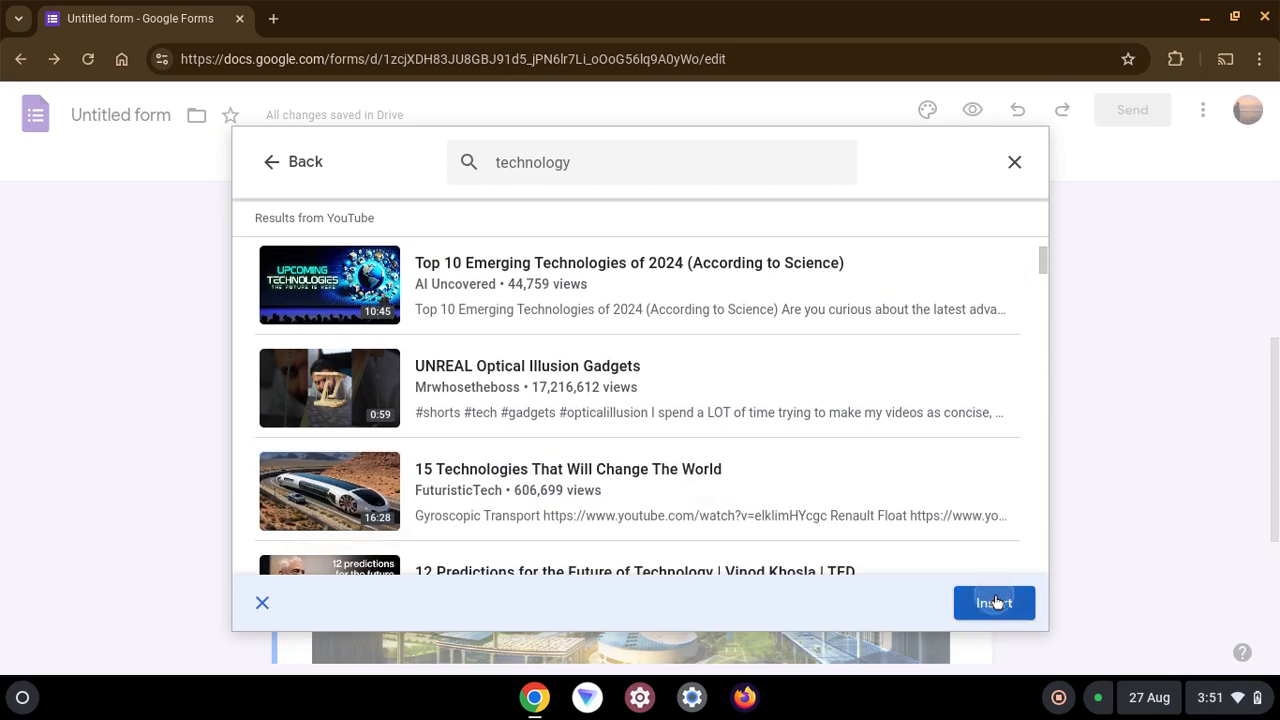
{"action": "left_click", "coordinate": [995, 603]}
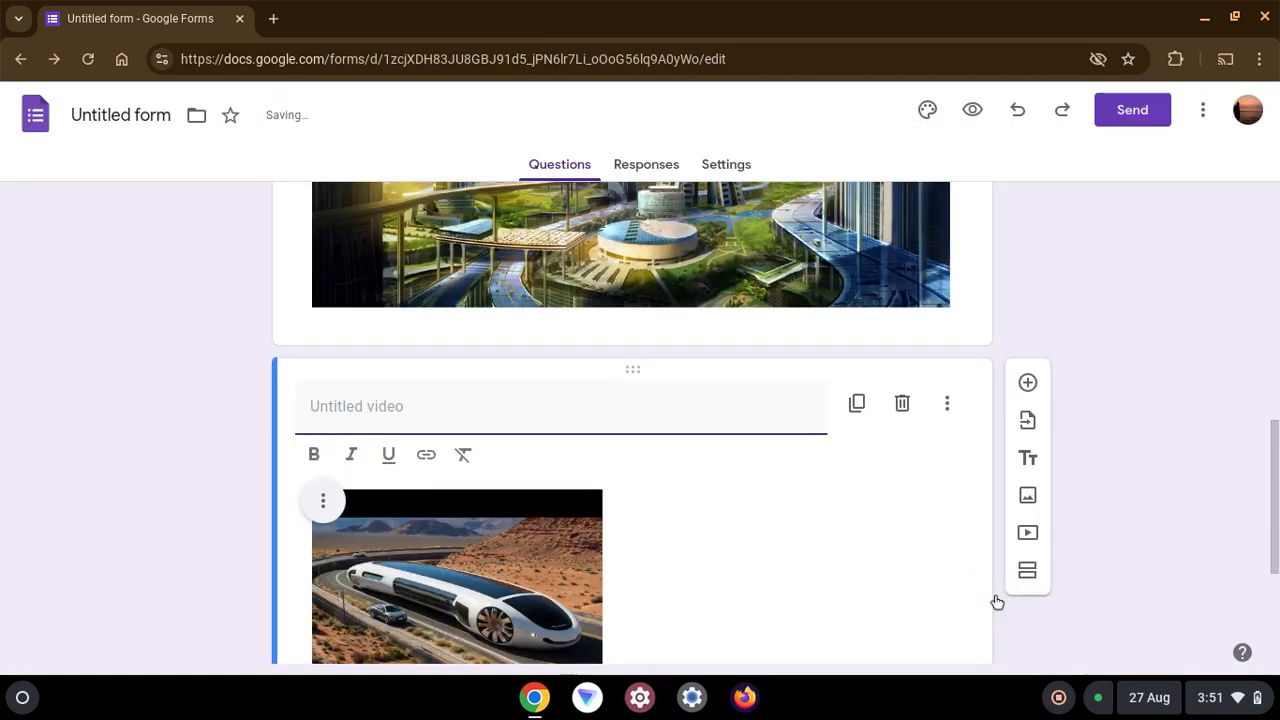
Step: Title the inserted video "Futuristic video"
{"action": "left_click", "coordinate": [586, 406]}
{"action": "type", "text": "Futuristic"}
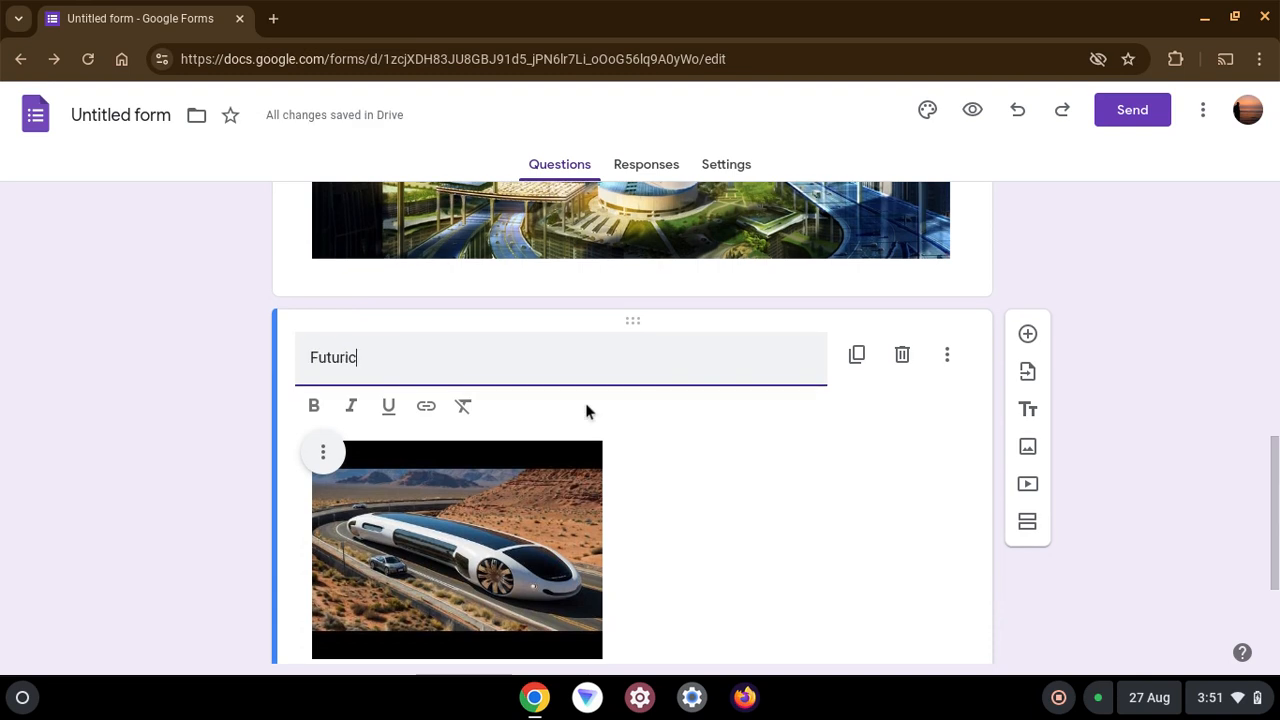
{"action": "type", "text": " video"}
{"action": "left_click", "coordinate": [826, 566]}
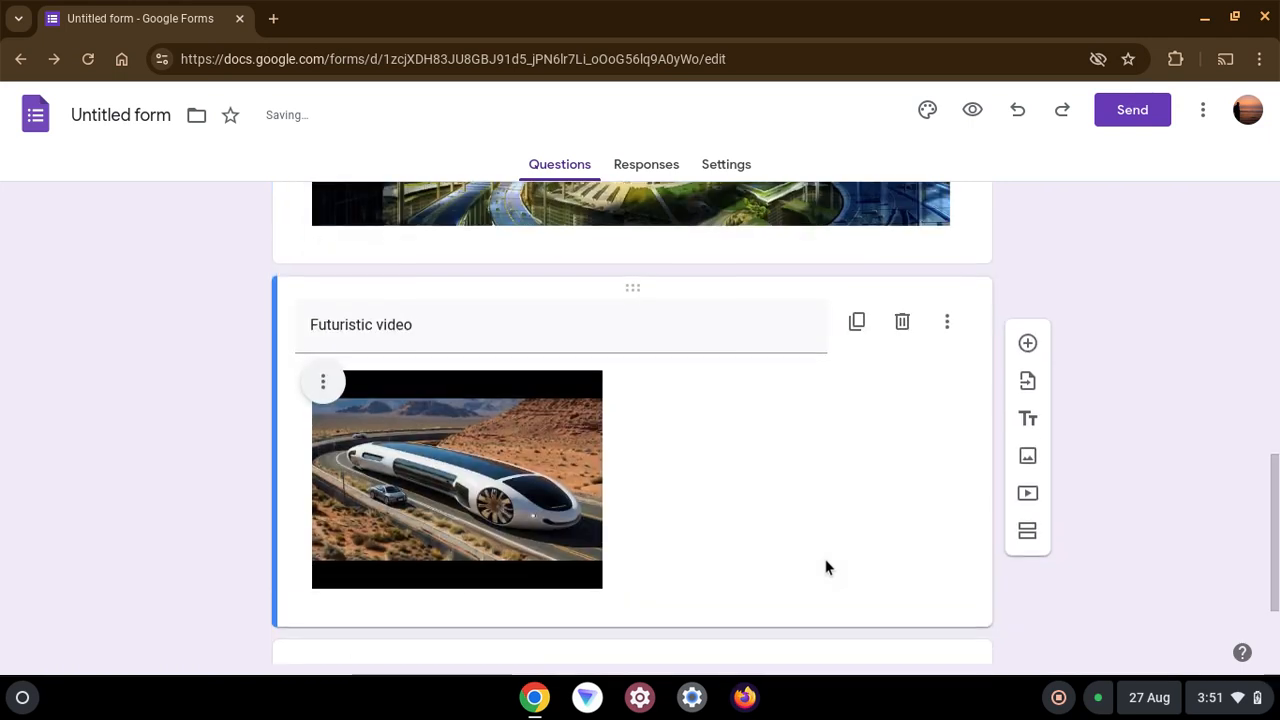
Step: Try bold on the "Futuristic video" title and remove it again
{"action": "left_click", "coordinate": [674, 340]}
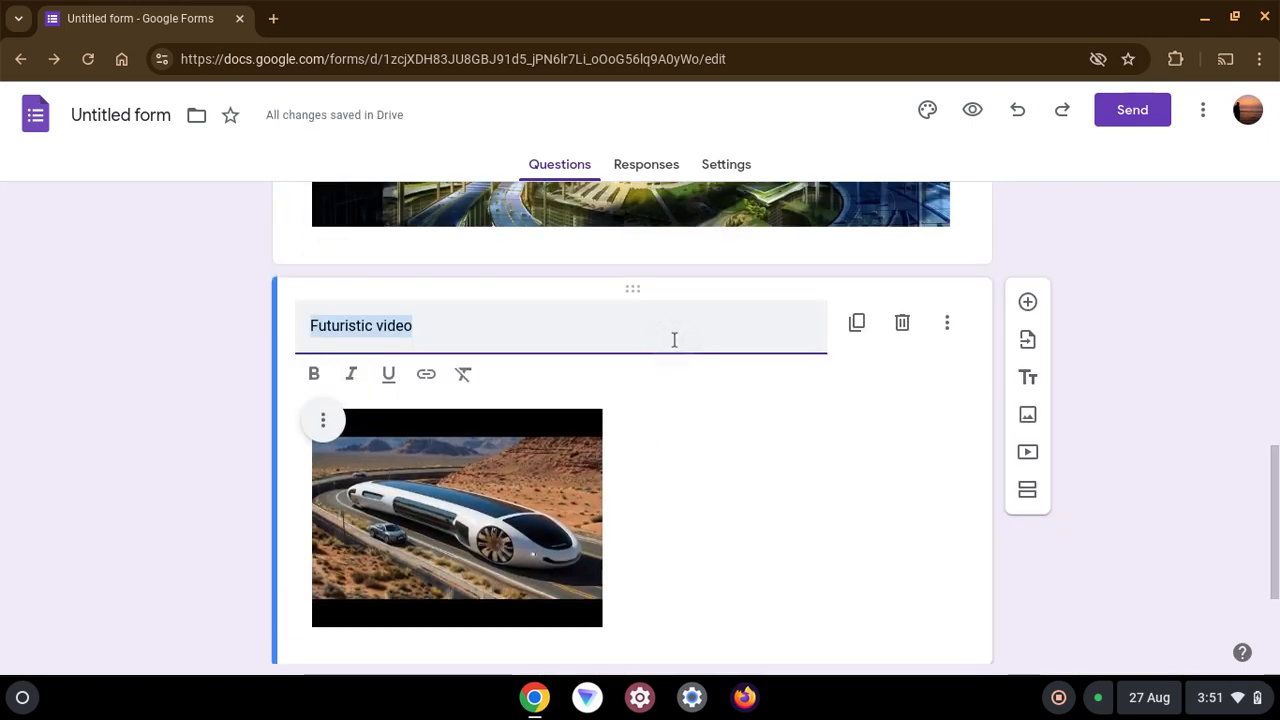
{"action": "left_click", "coordinate": [311, 373]}
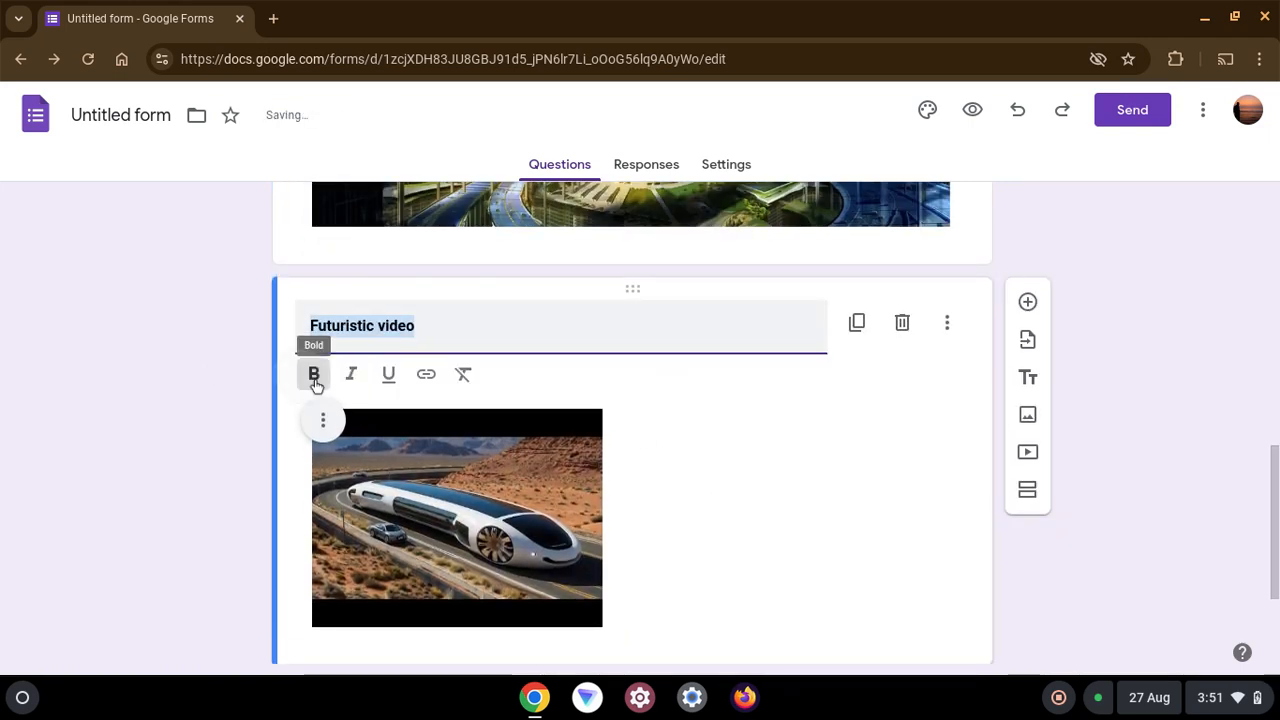
{"action": "left_click", "coordinate": [417, 340]}
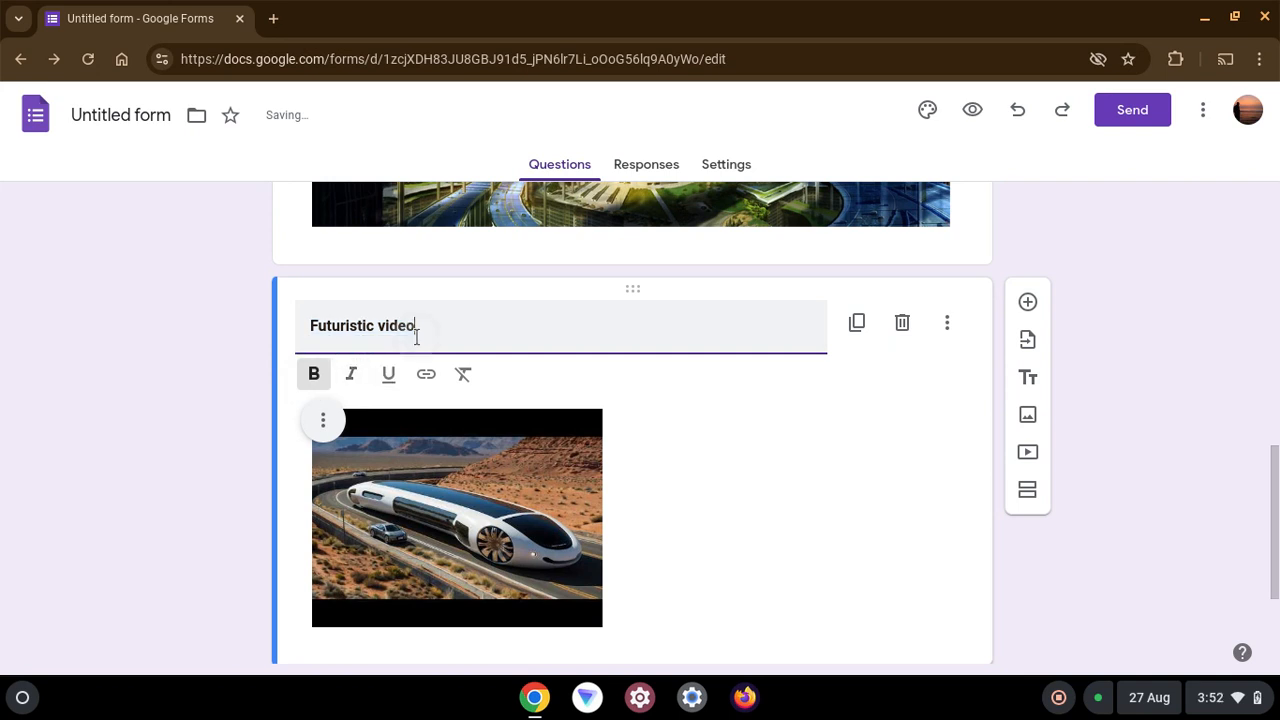
{"action": "left_click", "coordinate": [319, 374]}
{"action": "left_click", "coordinate": [796, 492]}
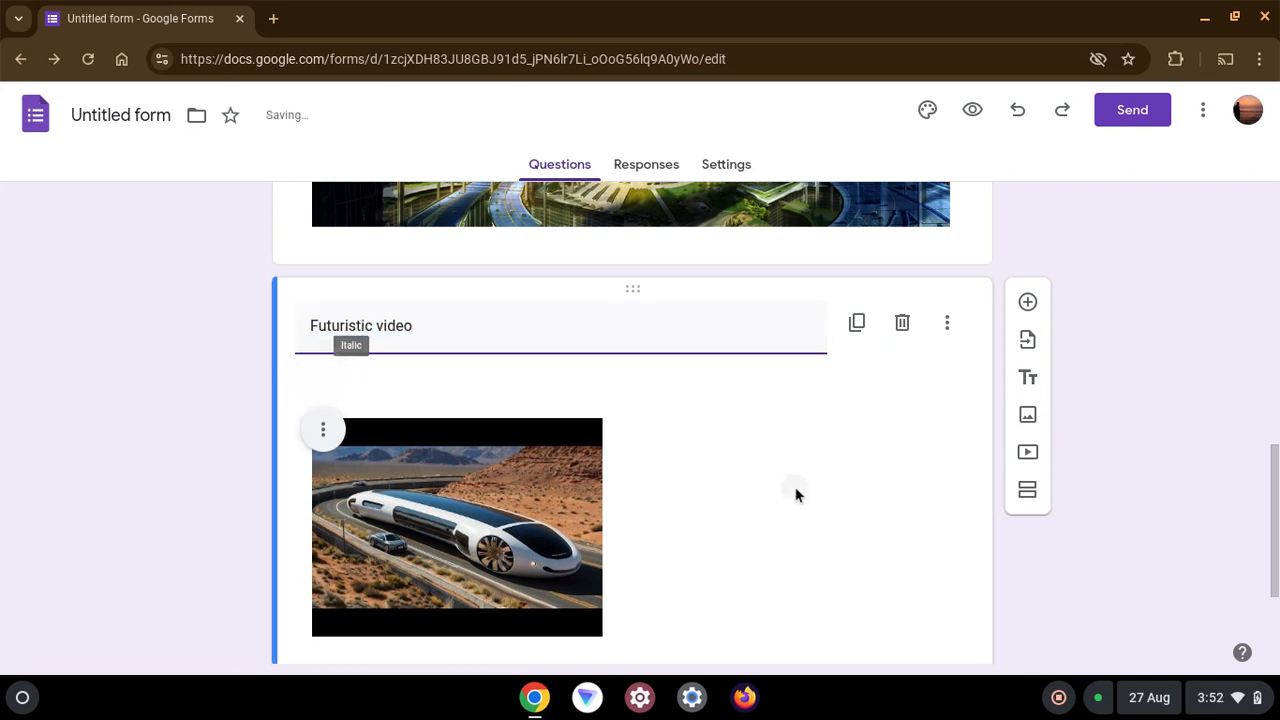
Step: Add a new section after the video block and title it "Past section"
{"action": "scroll", "coordinate": [797, 493], "scroll_direction": "down", "scroll_amount": 2}
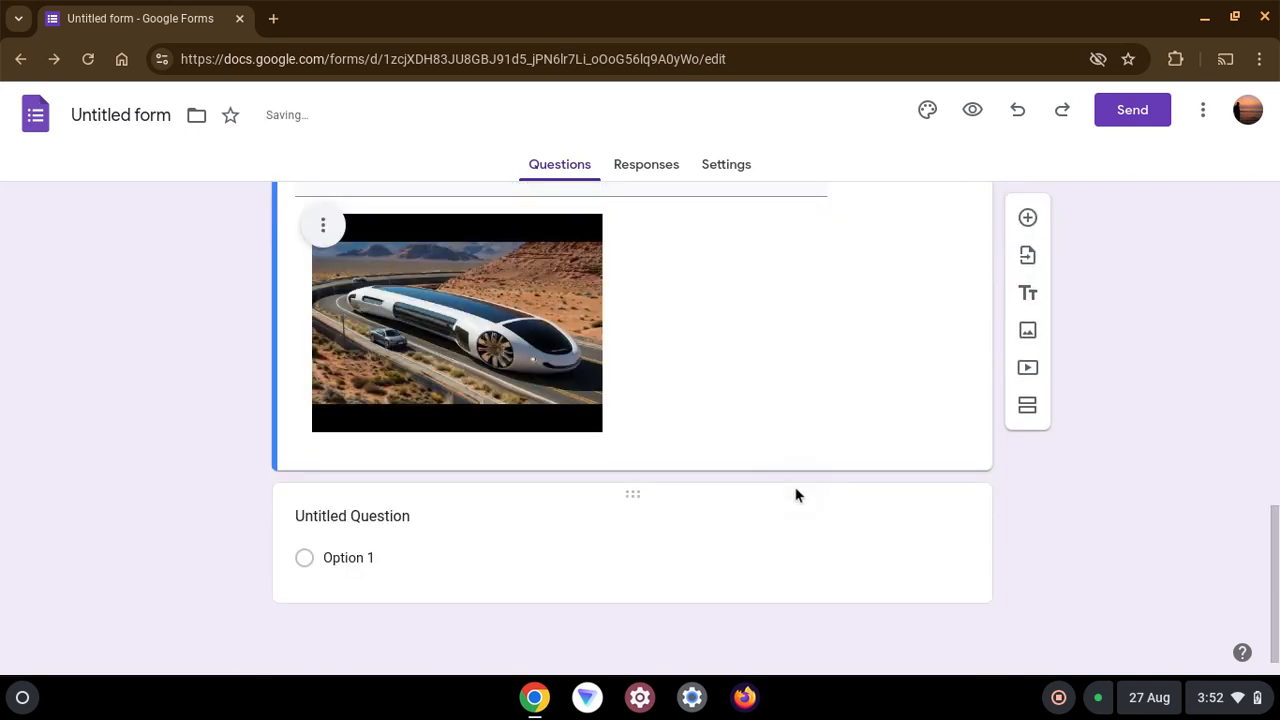
{"action": "left_click", "coordinate": [1040, 410]}
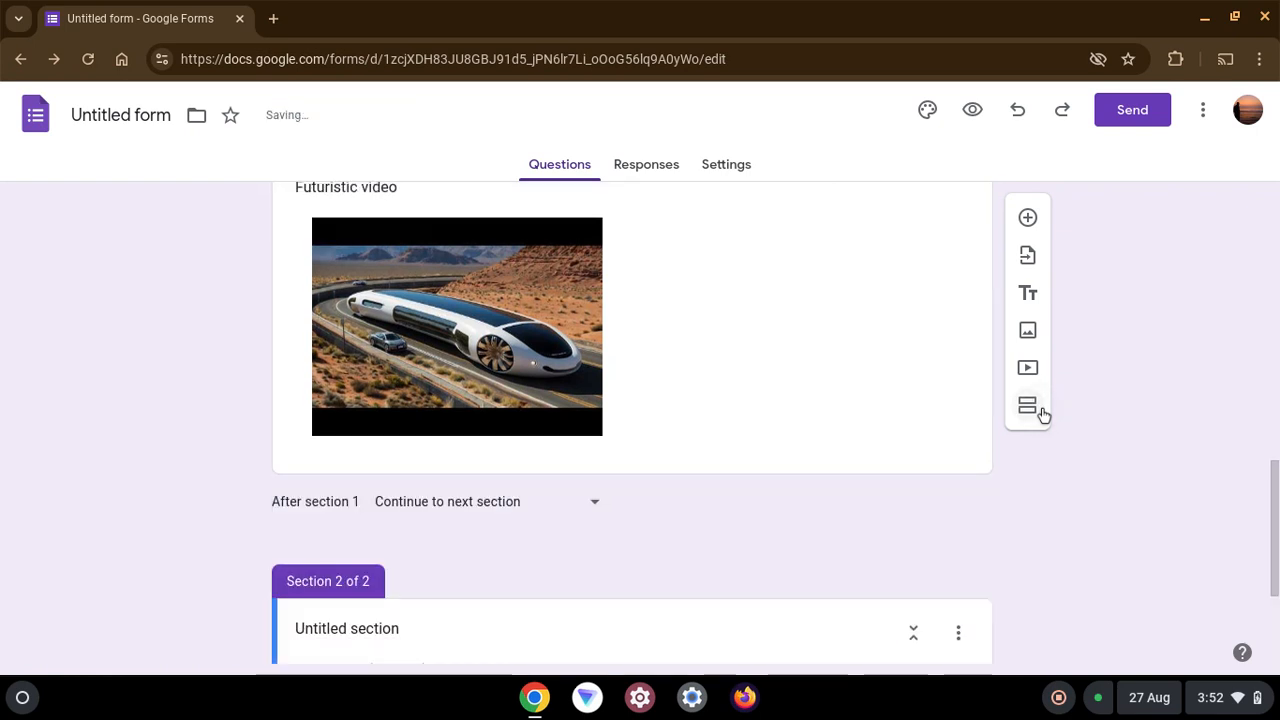
{"action": "scroll", "coordinate": [628, 480], "scroll_direction": "down", "scroll_amount": 2}
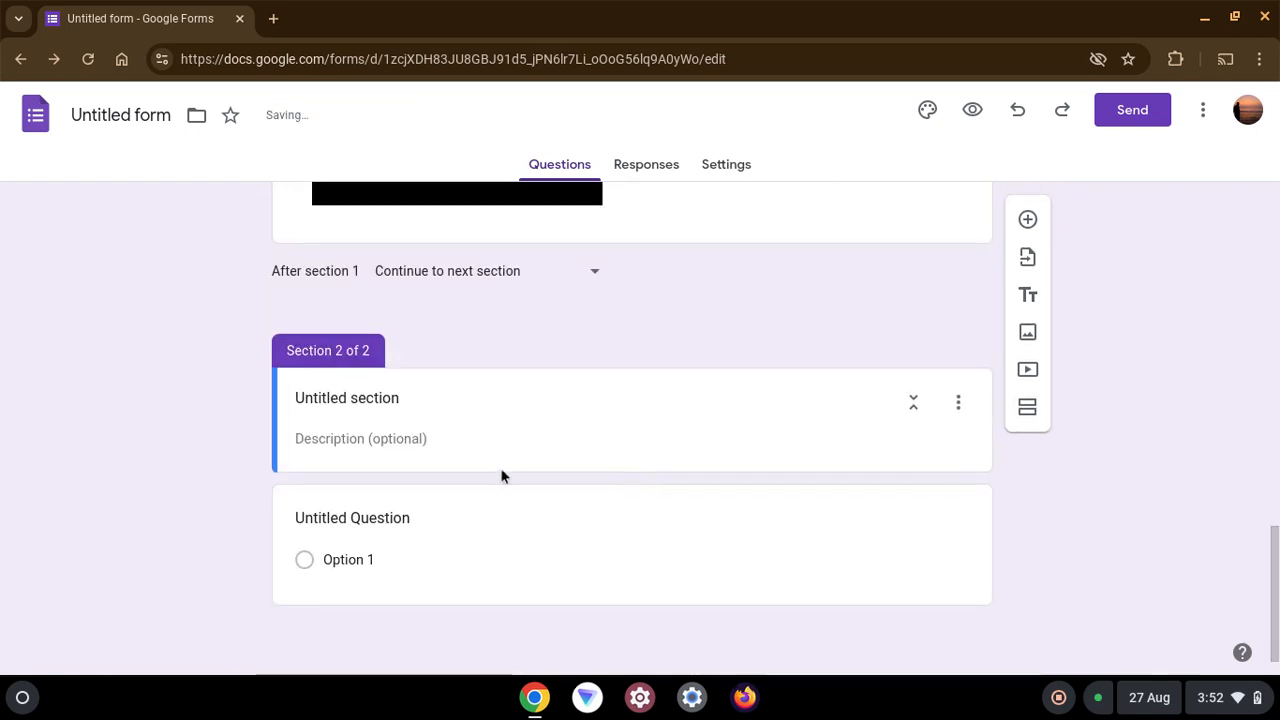
{"action": "left_click", "coordinate": [387, 404]}
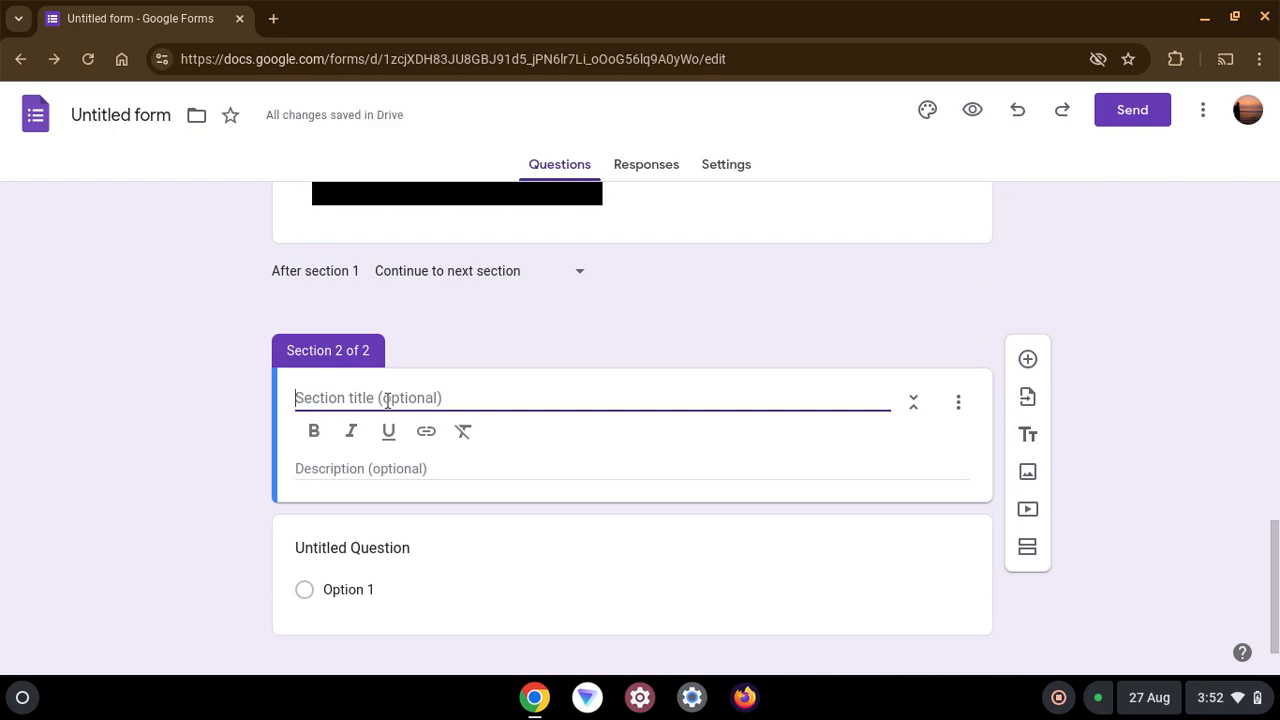
{"action": "type", "text": "Past sectio"}
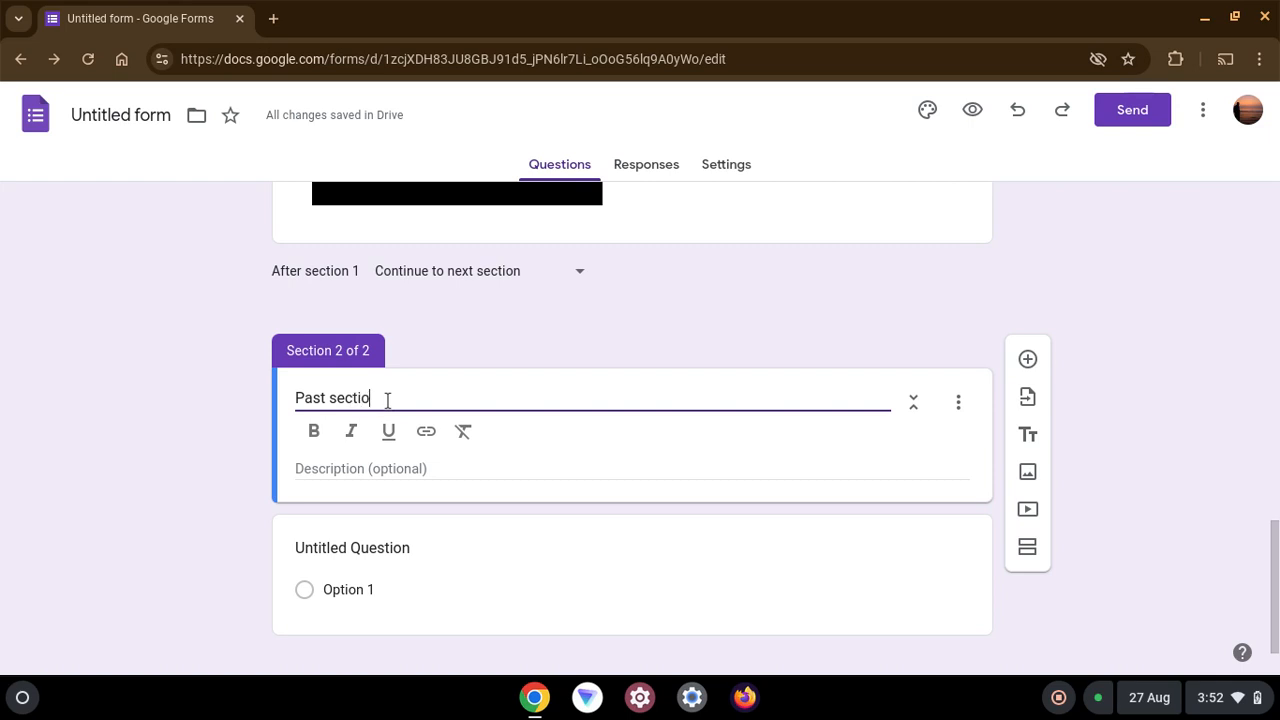
{"action": "type", "text": "n"}
Step: Enter "Write about the videos you want me to do" as the description of section 2
{"action": "left_click", "coordinate": [418, 465]}
{"action": "type", "text": "W"}
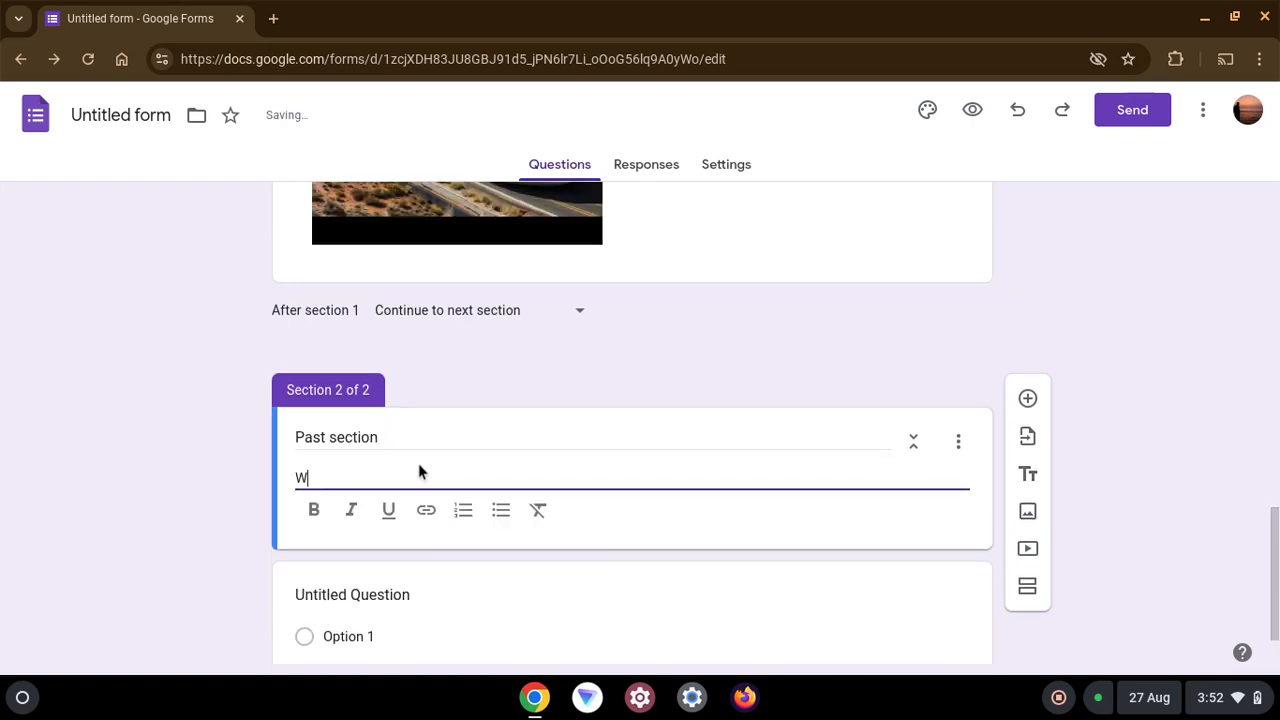
{"action": "type", "text": "rite about the videos you want me to do"}
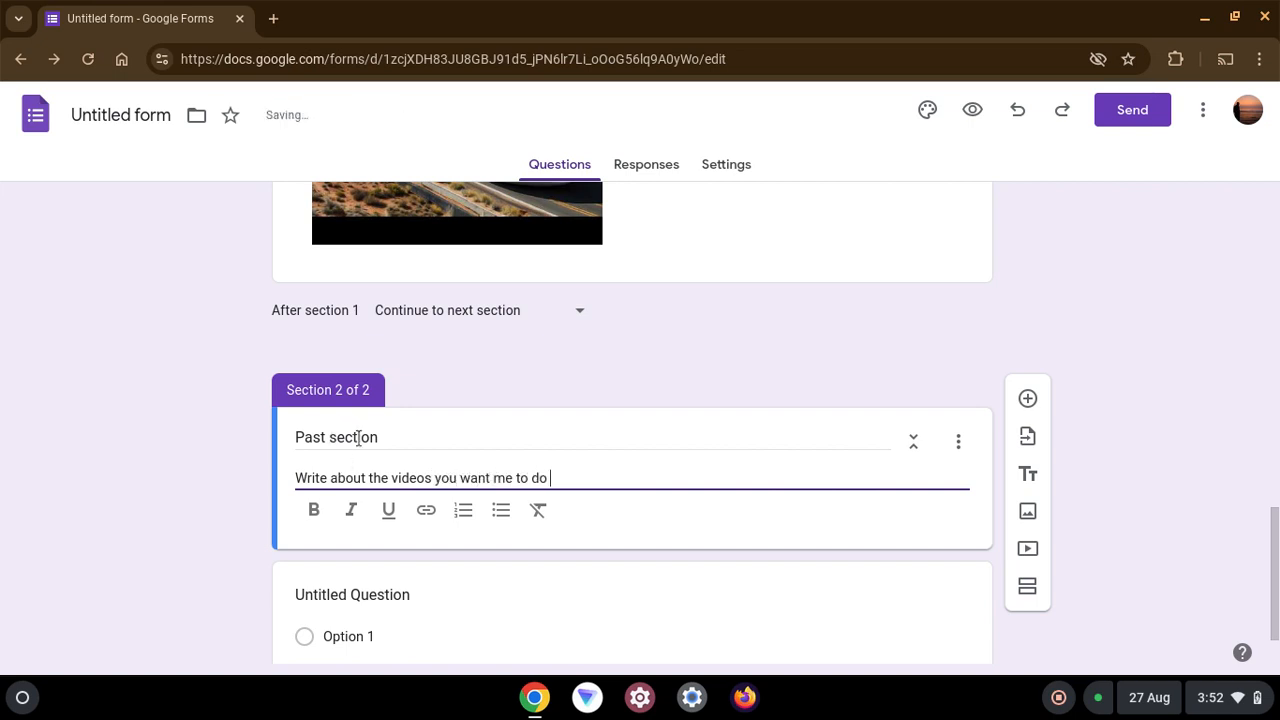
Step: Replace the title of section 2 with "Improvements"
{"action": "left_click", "coordinate": [517, 448]}
{"action": "key", "text": "ctrl+a"}
{"action": "key", "text": "BackSpace"}
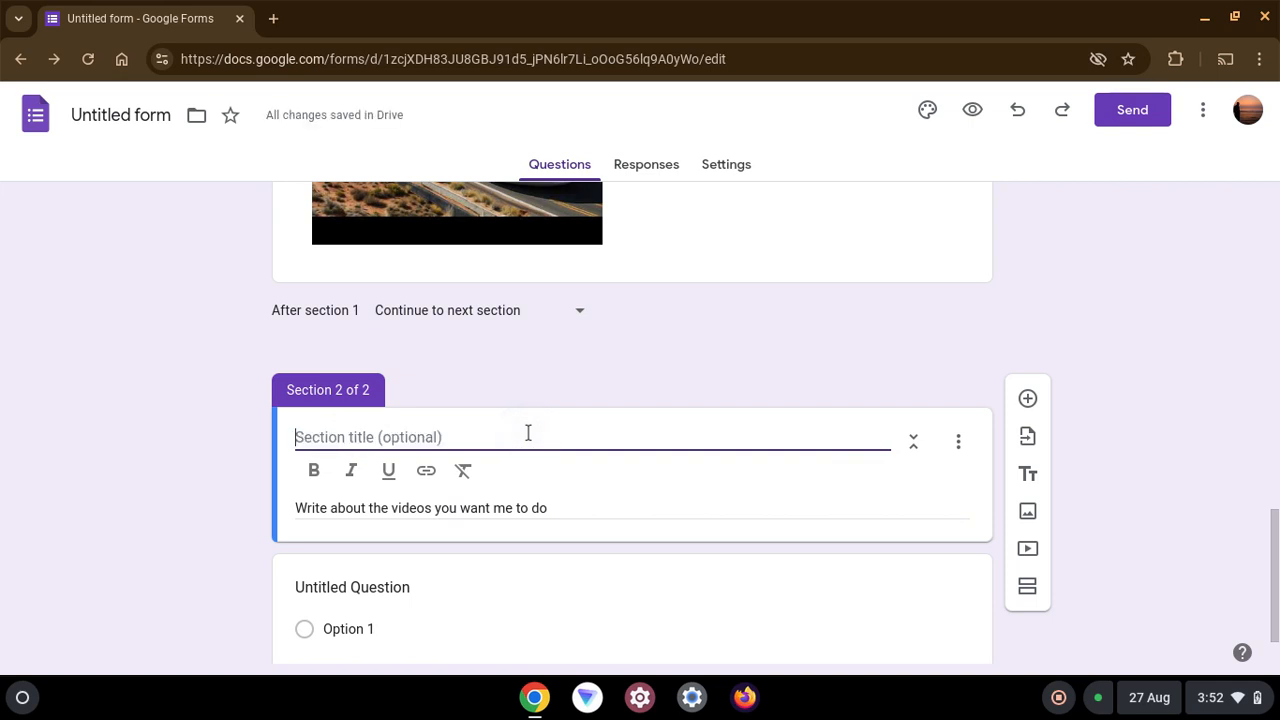
{"action": "type", "text": "Impo"}
{"action": "key", "text": "BackSpace"}
{"action": "type", "text": "rovements"}
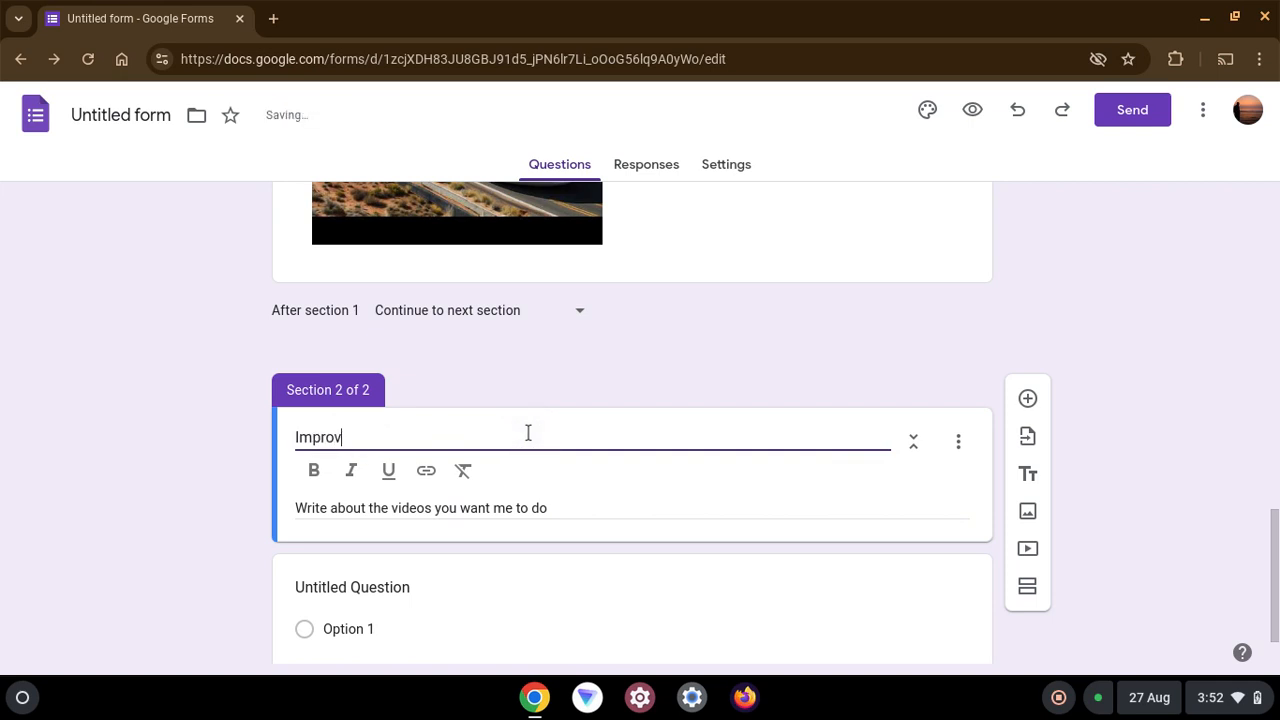
{"action": "scroll", "coordinate": [528, 434], "scroll_direction": "down", "scroll_amount": 1}
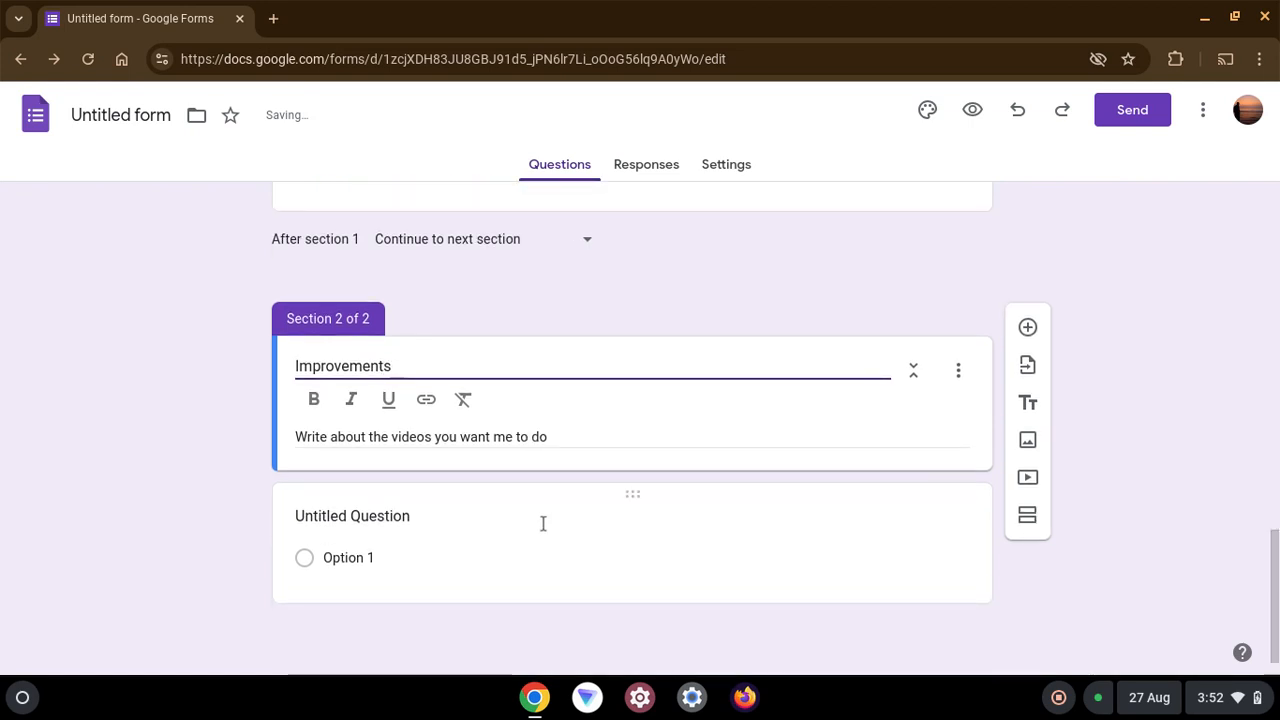
Step: Title the question in section 2 "What video do you want me to do next?"
{"action": "left_click", "coordinate": [411, 530]}
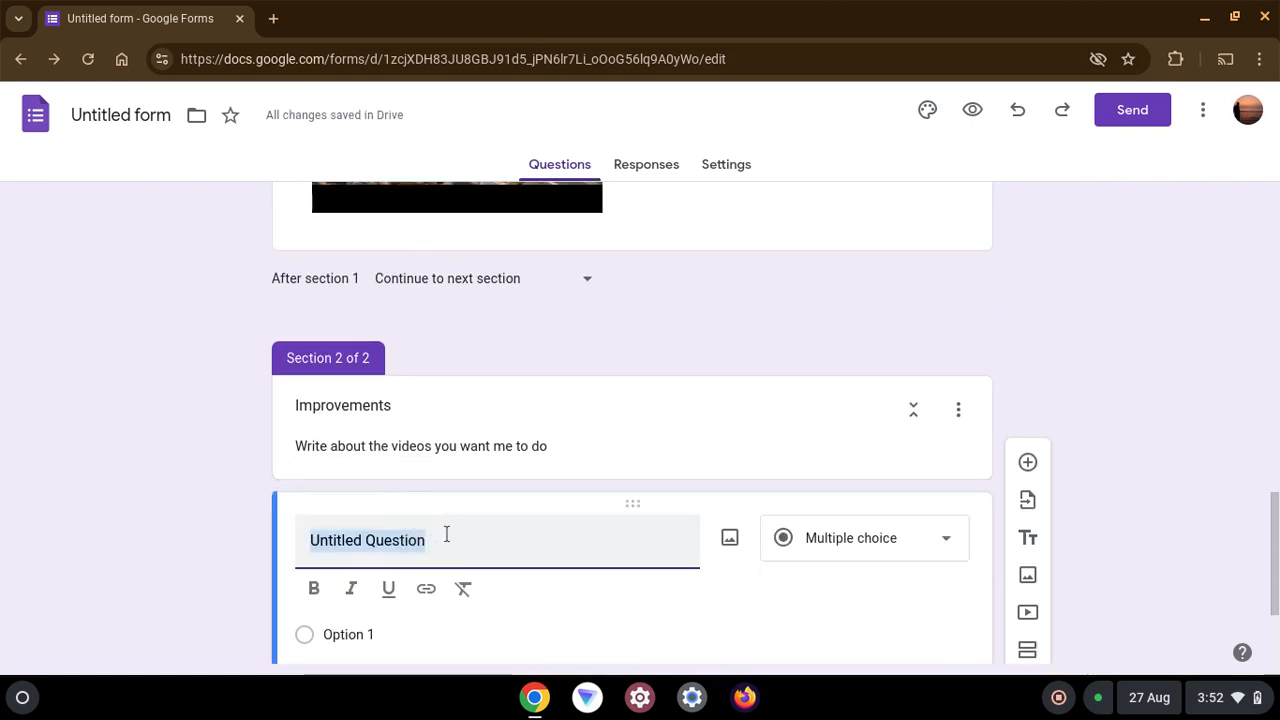
{"action": "type", "text": "What video"}
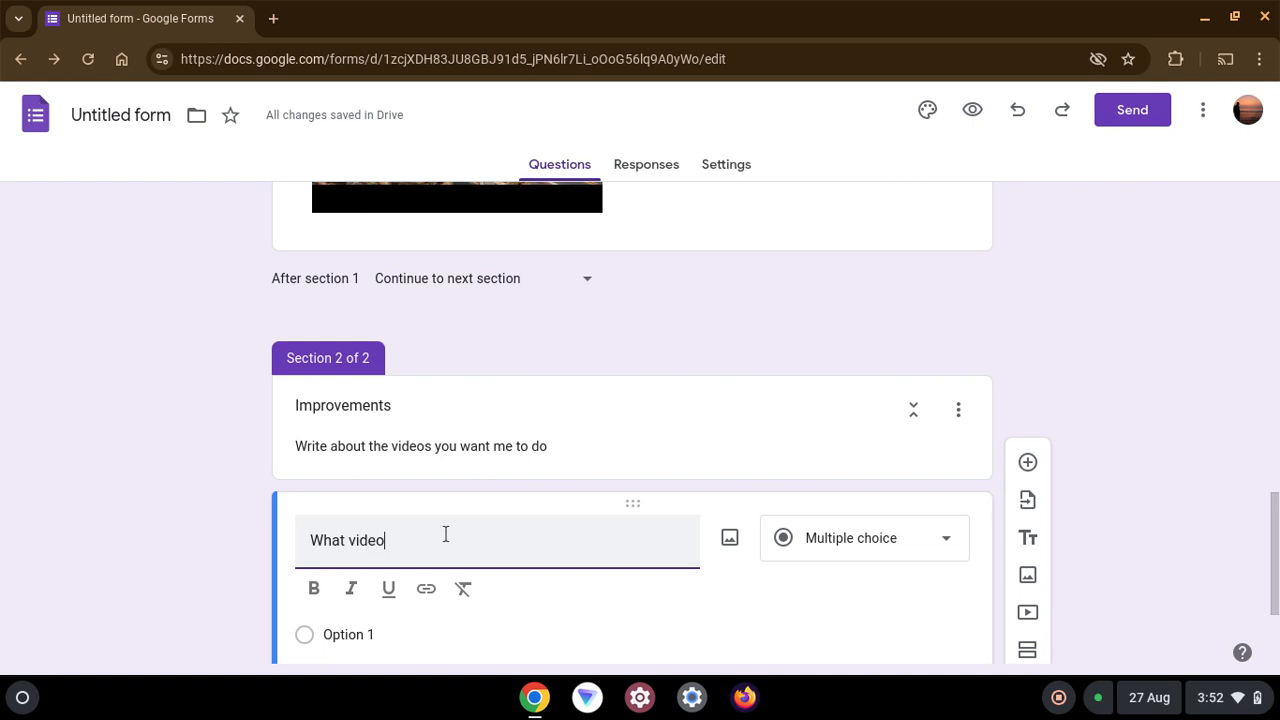
{"action": "type", "text": " do you want me do"}
{"action": "type", "text": "to do"}
{"action": "type", "text": " next?"}
Step: Change the section 2 question's type to File upload and allow respondents to upload files to Drive
{"action": "scroll", "coordinate": [470, 545], "scroll_direction": "down", "scroll_amount": 1}
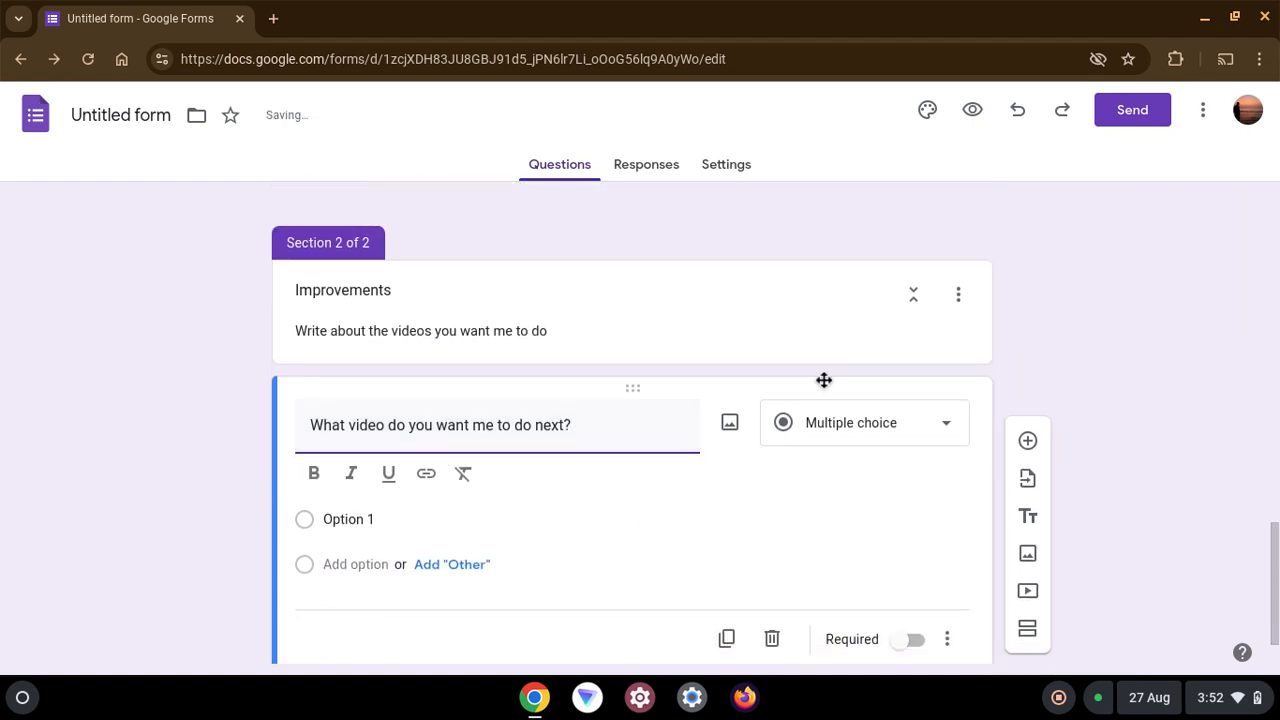
{"action": "left_click", "coordinate": [843, 424]}
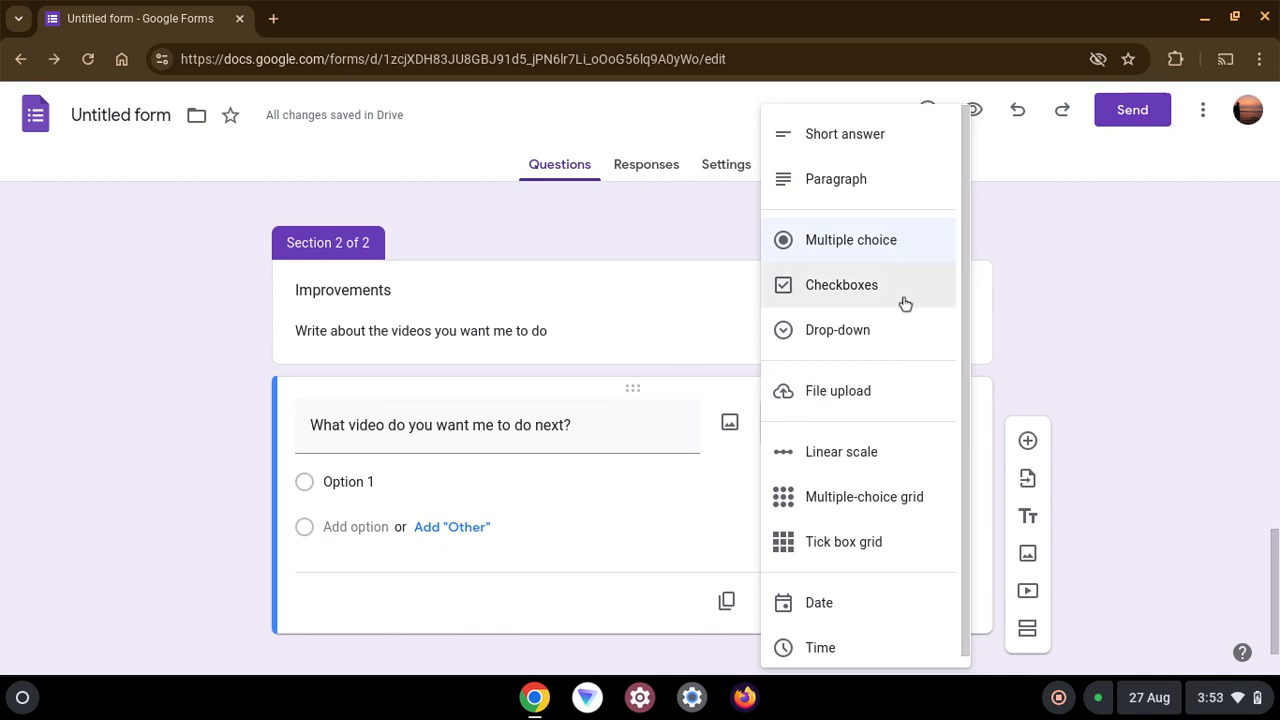
{"action": "scroll", "coordinate": [918, 334], "scroll_direction": "down", "scroll_amount": 1}
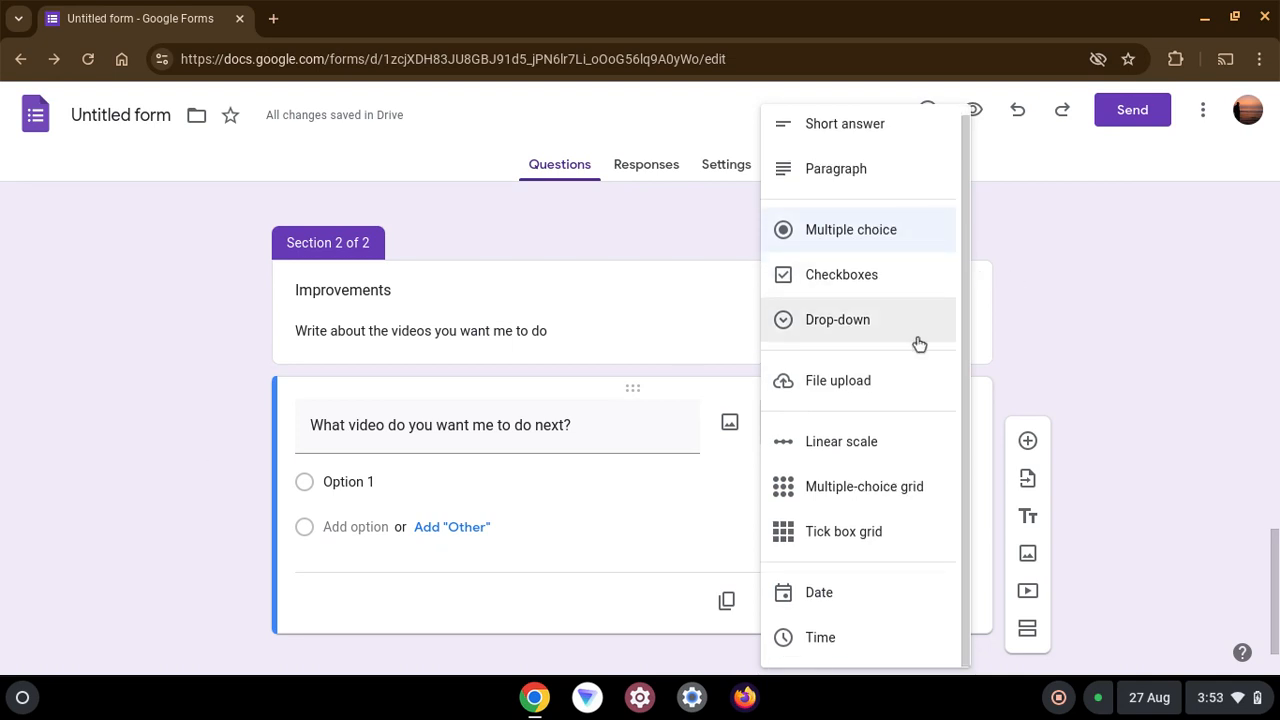
{"action": "left_click", "coordinate": [926, 396]}
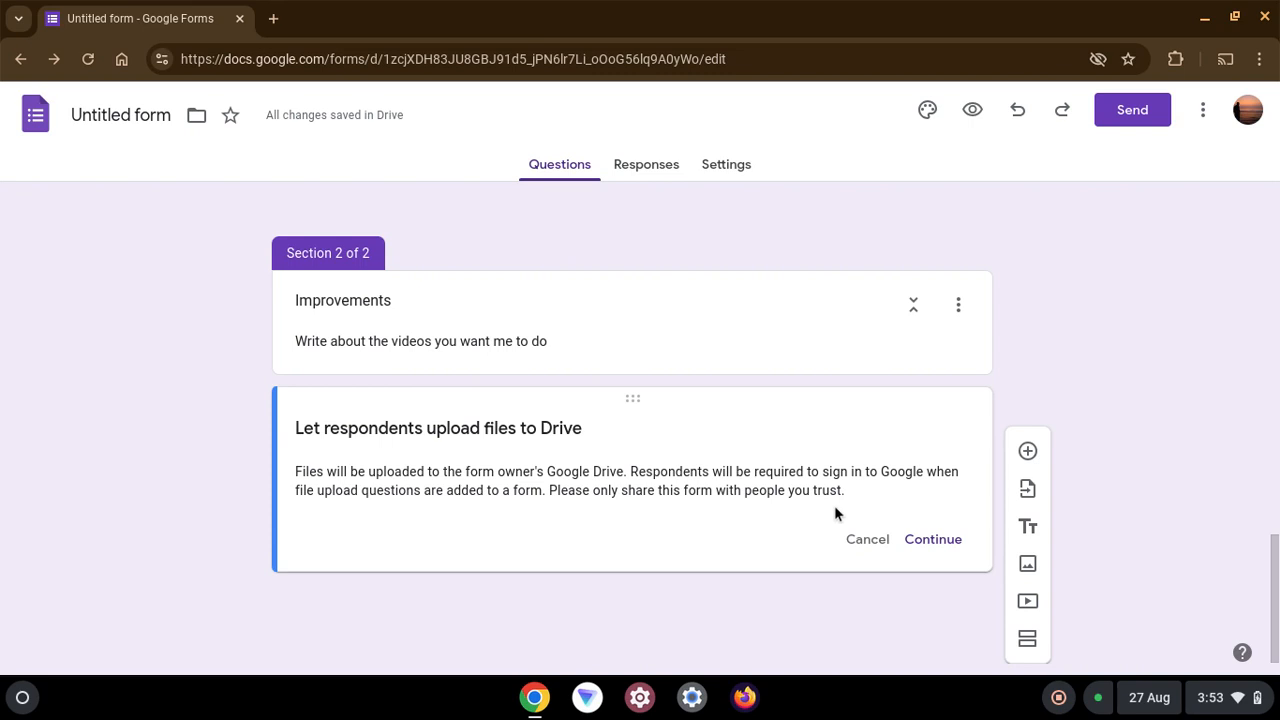
{"action": "left_click", "coordinate": [913, 540]}
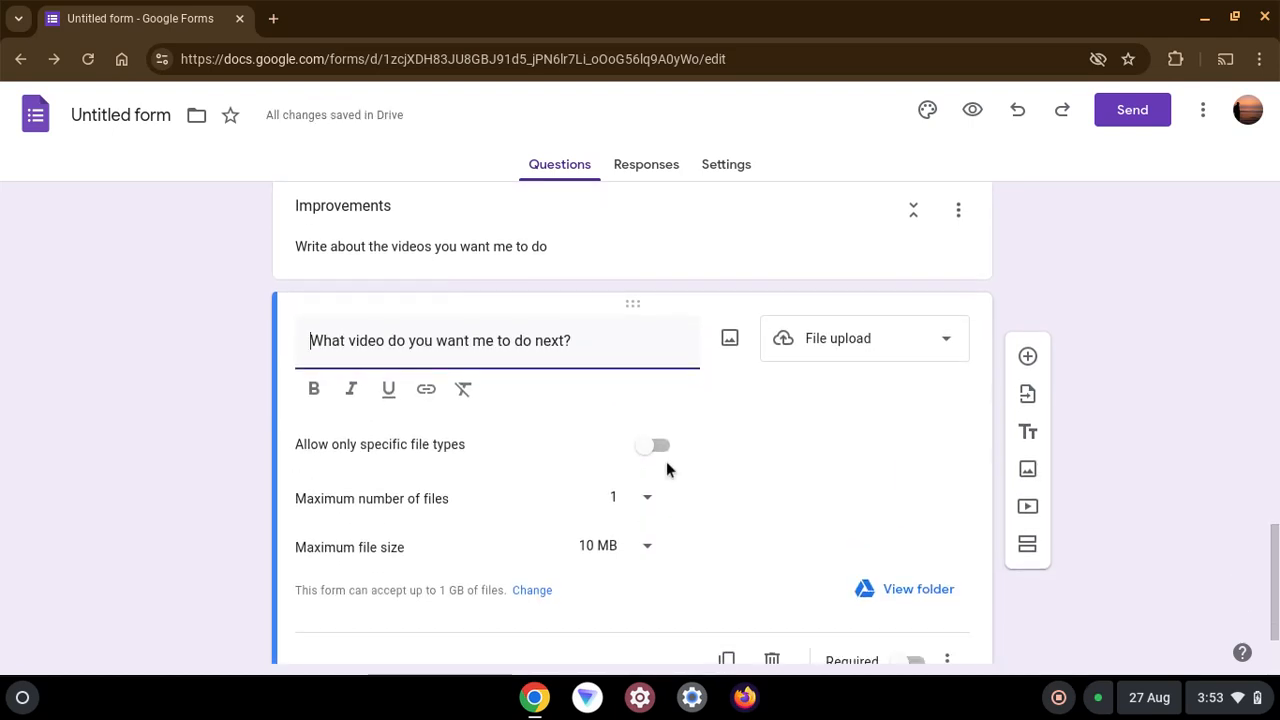
Step: Set the upload question's maximum number of files to 5 and its maximum file size to 10 GB
{"action": "left_click", "coordinate": [648, 512]}
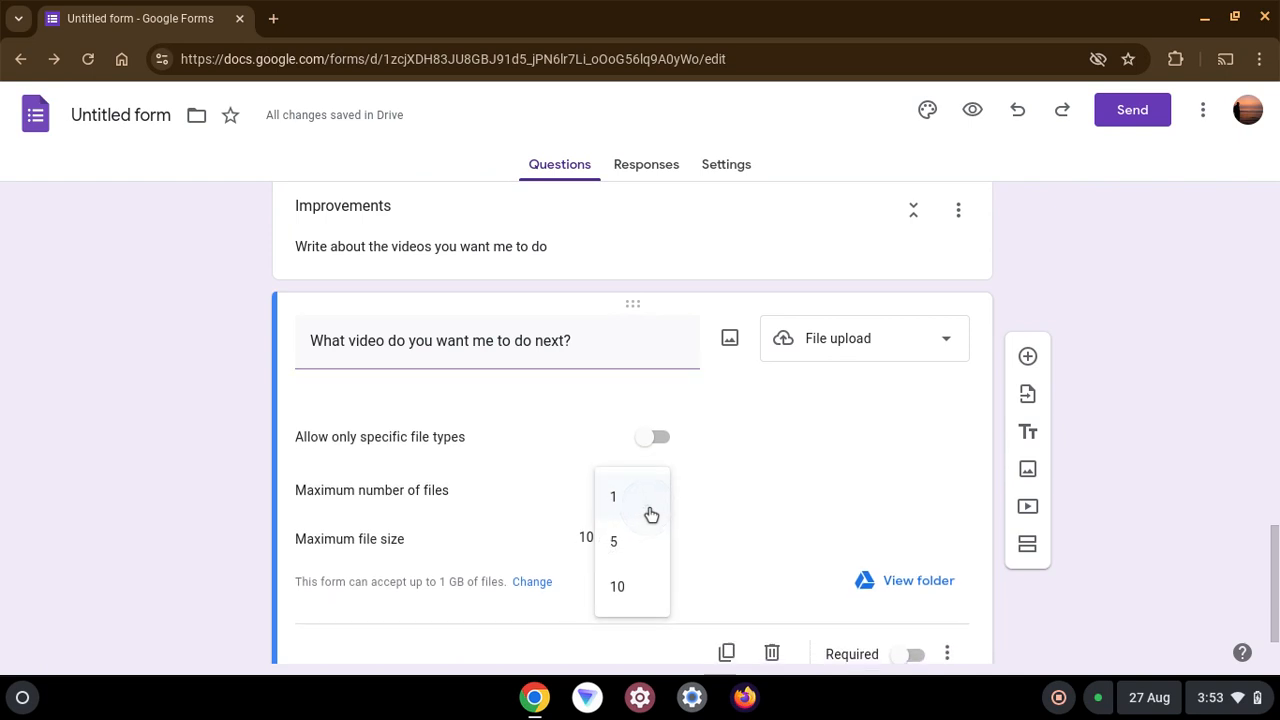
{"action": "left_click", "coordinate": [654, 566]}
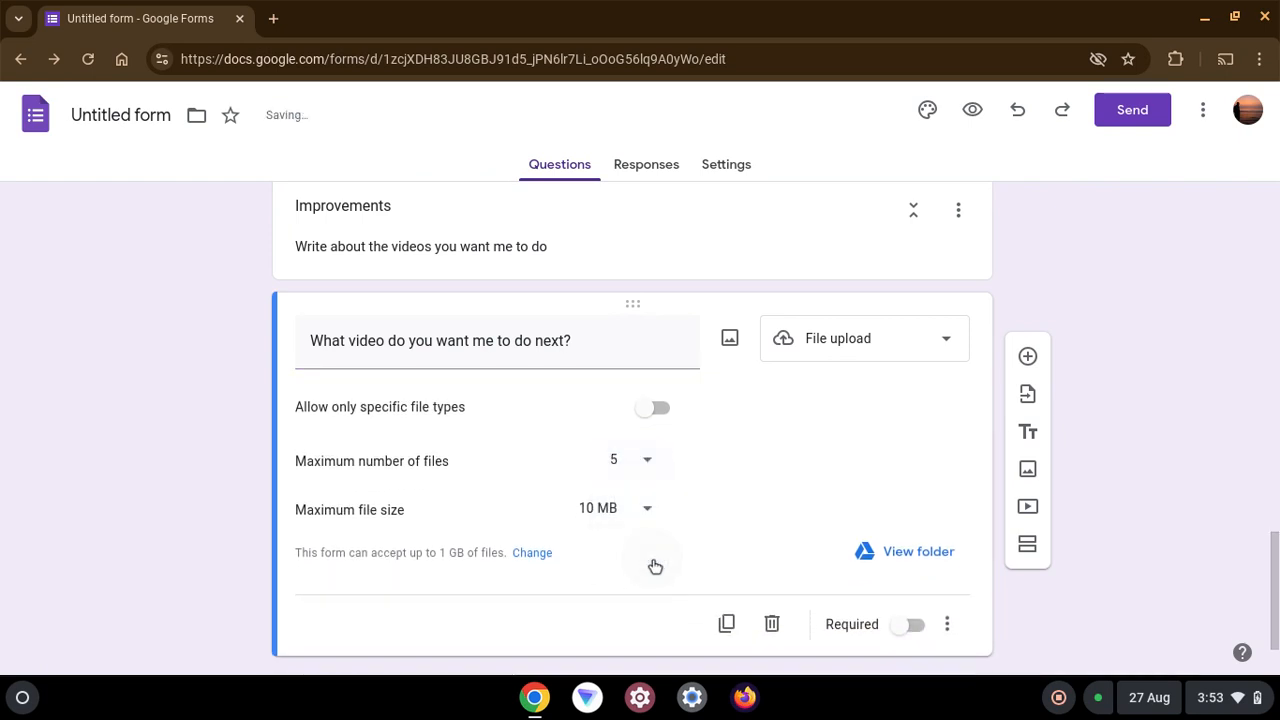
{"action": "left_click", "coordinate": [620, 514]}
{"action": "left_click", "coordinate": [654, 620]}
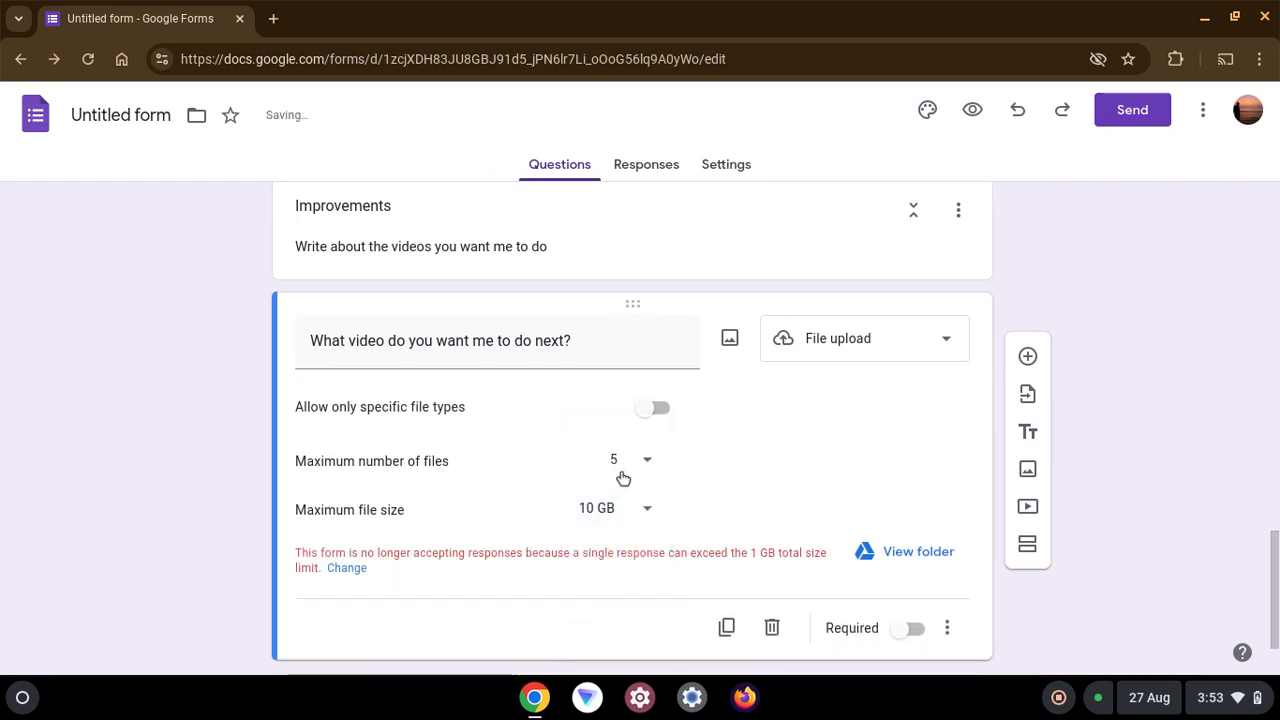
Step: Set the upload question's maximum number of files to 10 and its maximum file size to 1 GB
{"action": "left_click", "coordinate": [624, 468]}
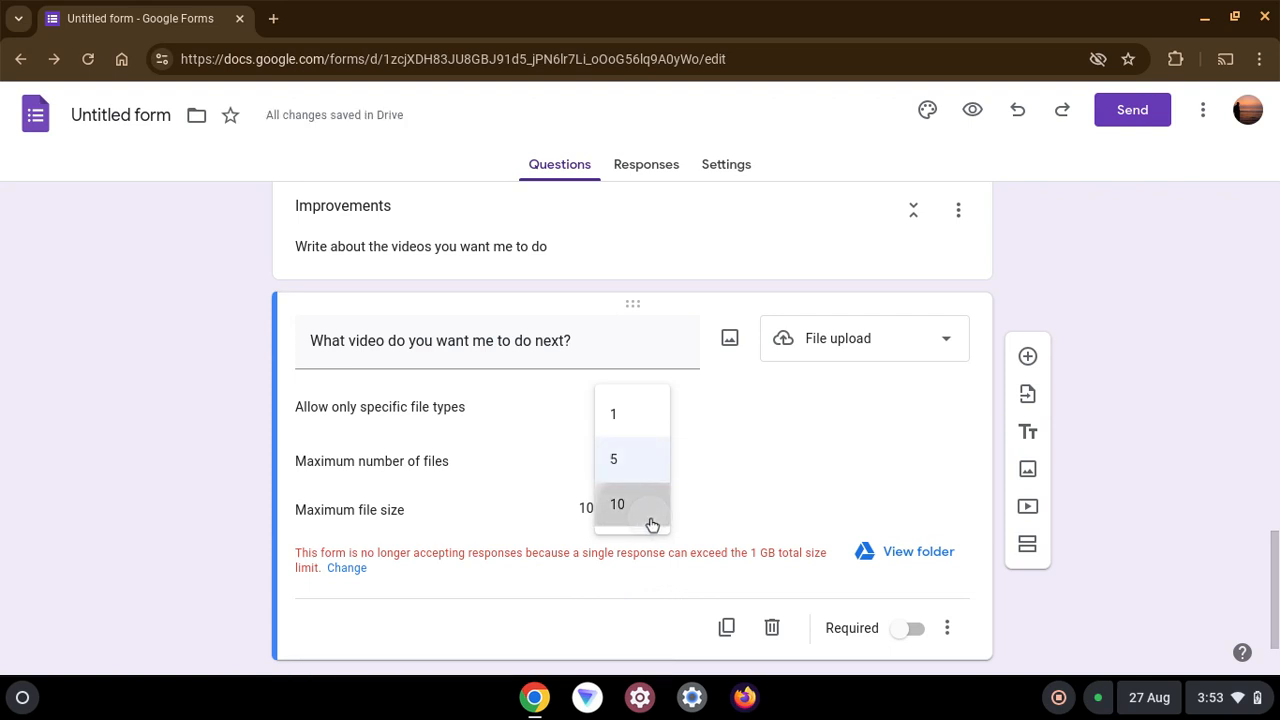
{"action": "left_click", "coordinate": [651, 522]}
{"action": "left_click", "coordinate": [651, 516]}
{"action": "left_click", "coordinate": [633, 465]}
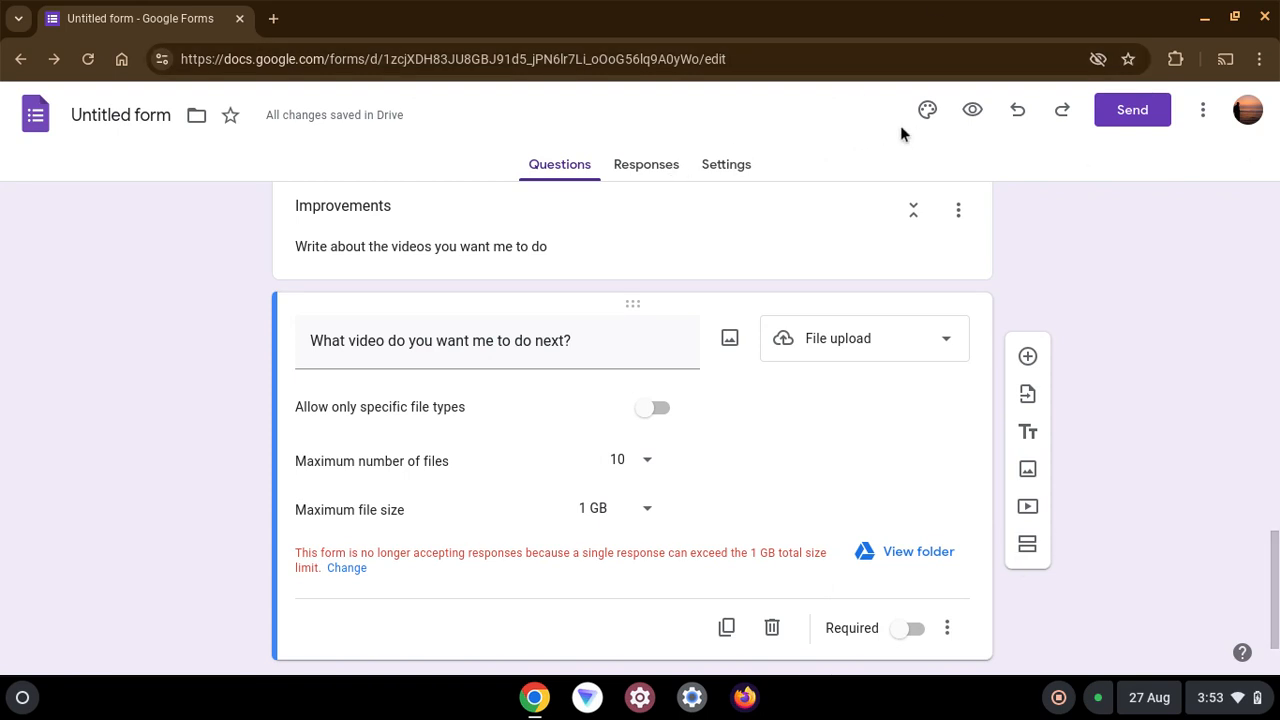
Step: Open the form's theme settings and start choosing a header image
{"action": "scroll", "coordinate": [918, 503], "scroll_direction": "up", "scroll_amount": 3}
{"action": "scroll", "coordinate": [918, 503], "scroll_direction": "up", "scroll_amount": 15}
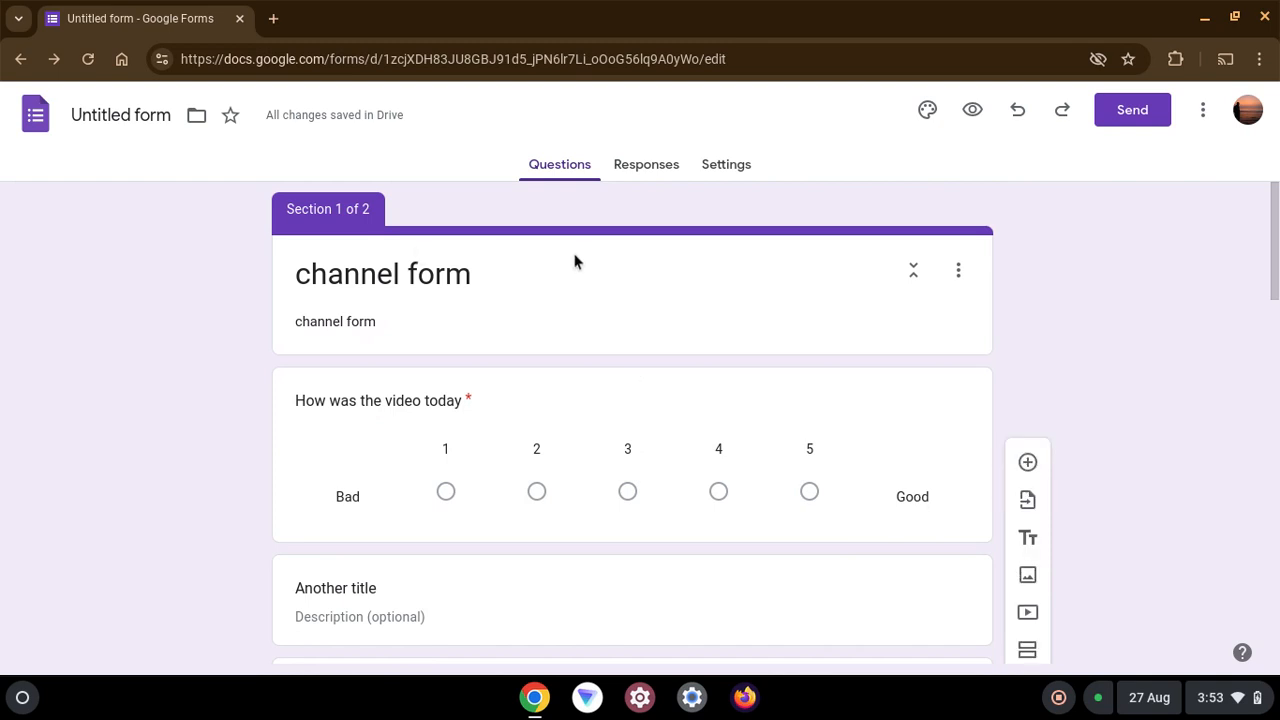
{"action": "left_click", "coordinate": [930, 111]}
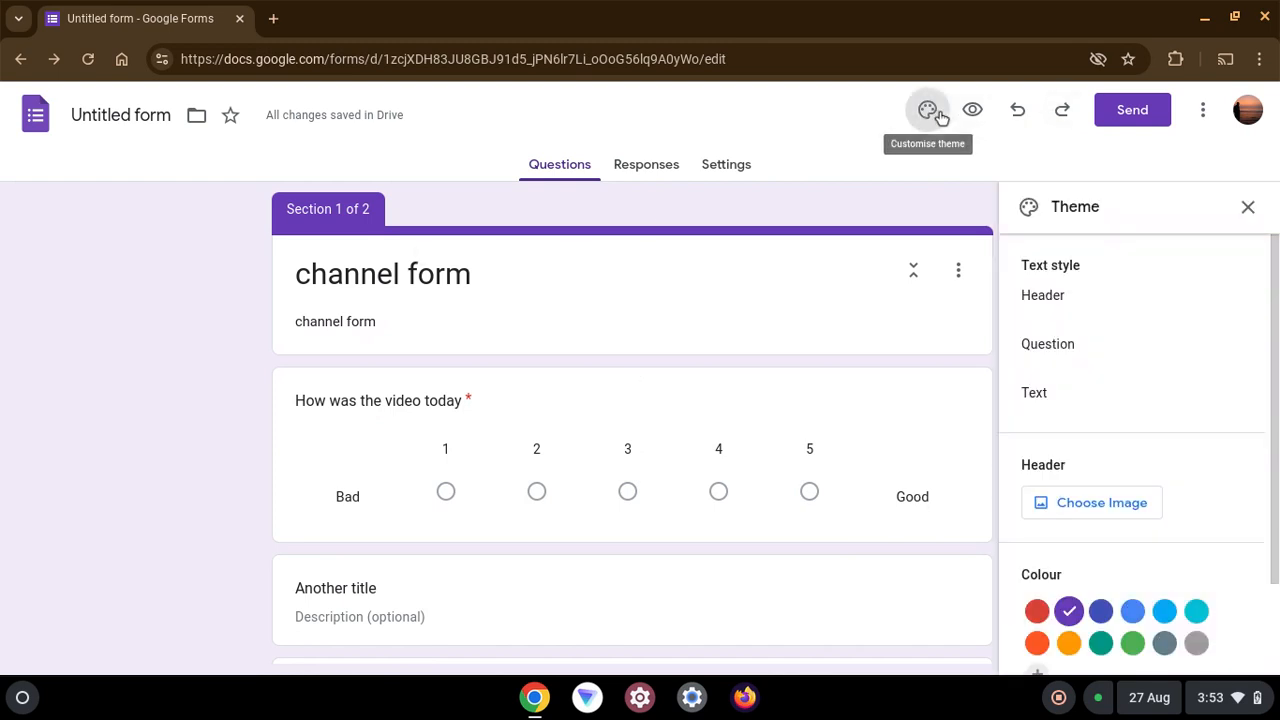
{"action": "scroll", "coordinate": [1110, 393], "scroll_direction": "down", "scroll_amount": 3}
{"action": "left_click", "coordinate": [1111, 390]}
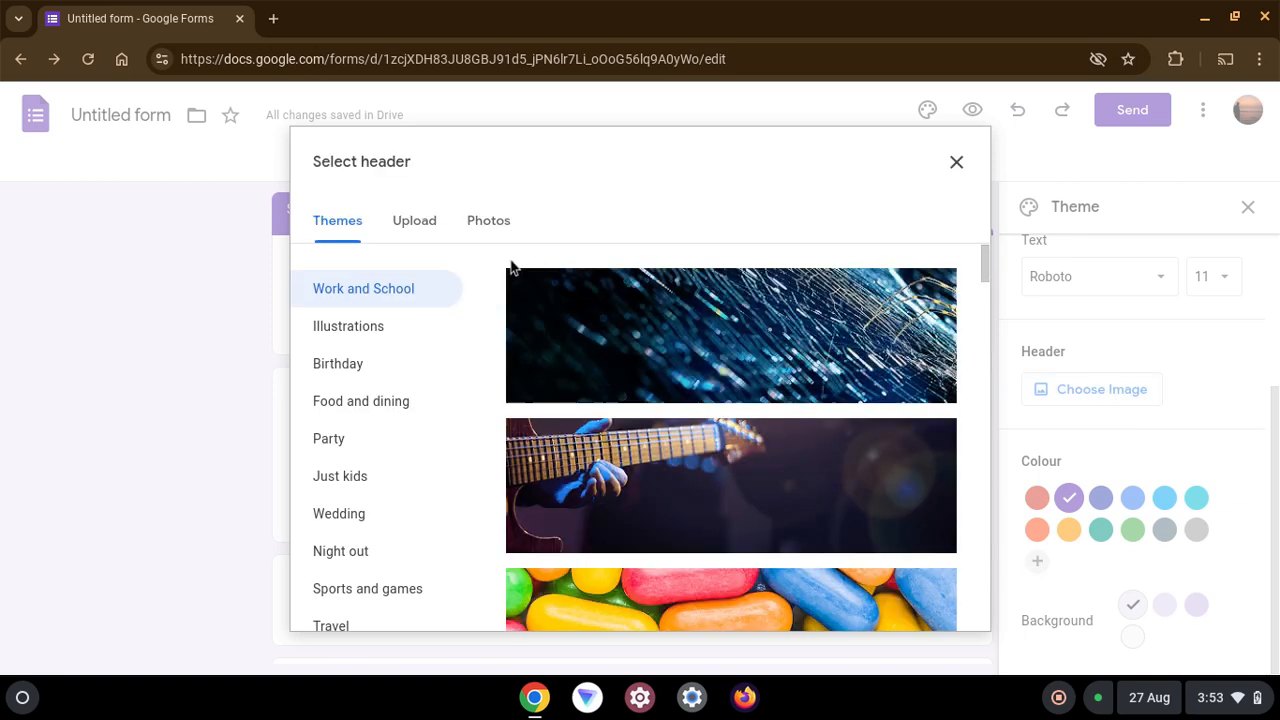
Step: Look through the header image sources: the Work and School themes, uploads, photos and the Just kids themes
{"action": "scroll", "coordinate": [636, 411], "scroll_direction": "down", "scroll_amount": 5}
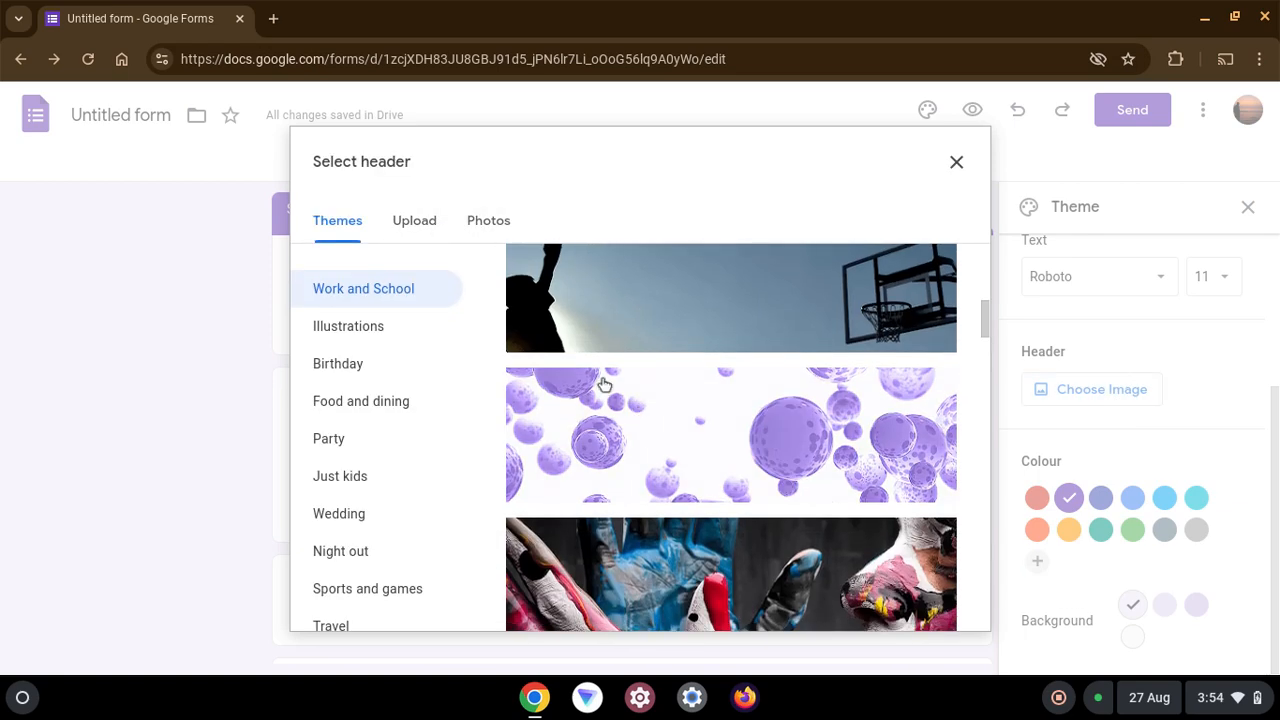
{"action": "left_click", "coordinate": [428, 232]}
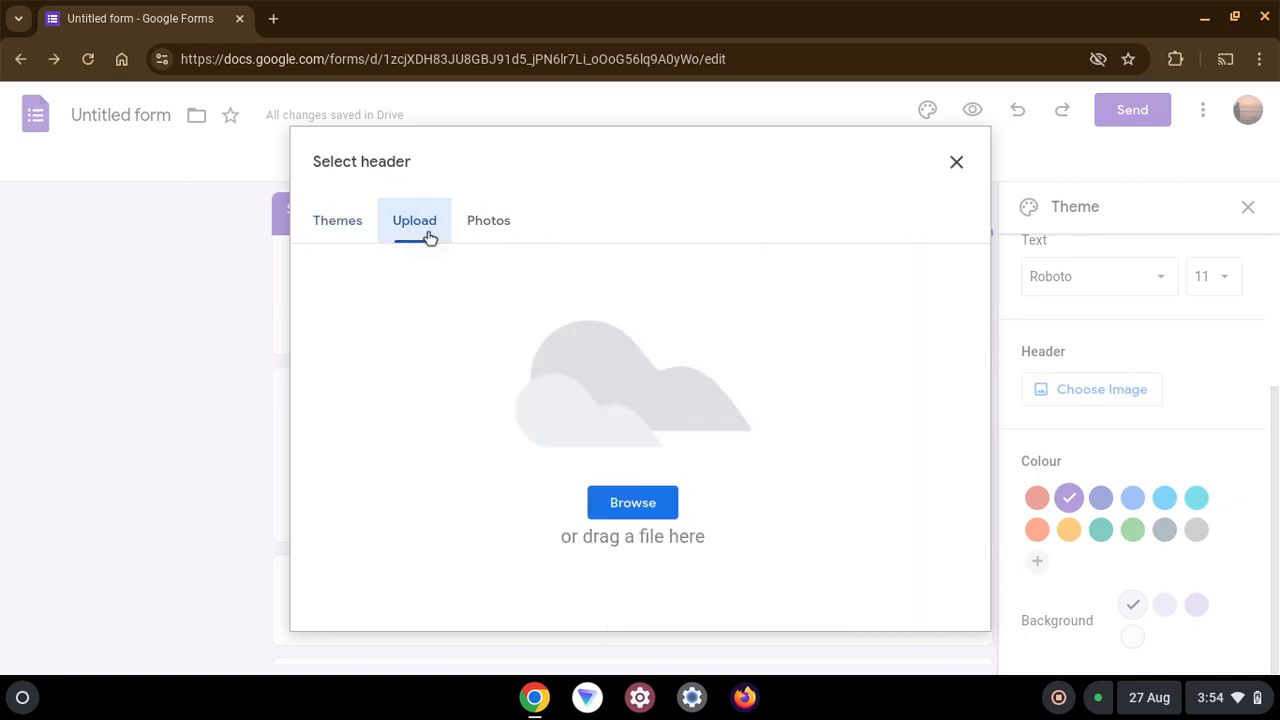
{"action": "left_click", "coordinate": [486, 236]}
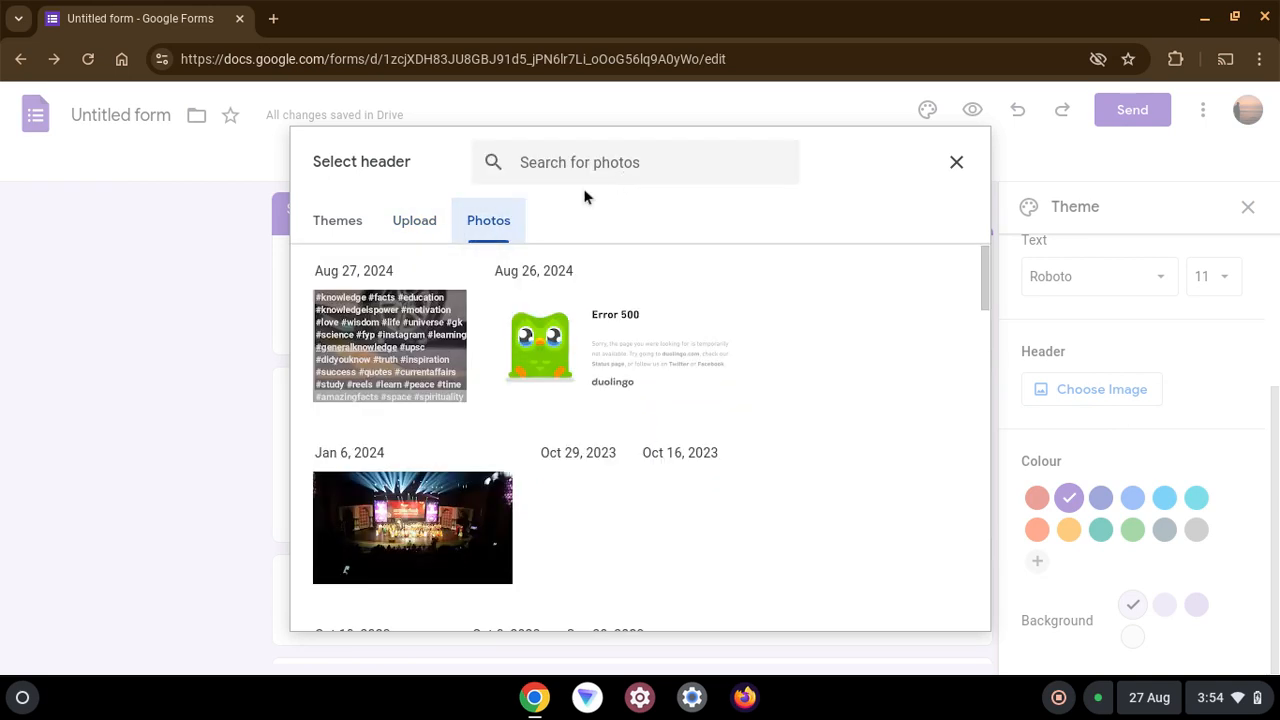
{"action": "left_click", "coordinate": [340, 226]}
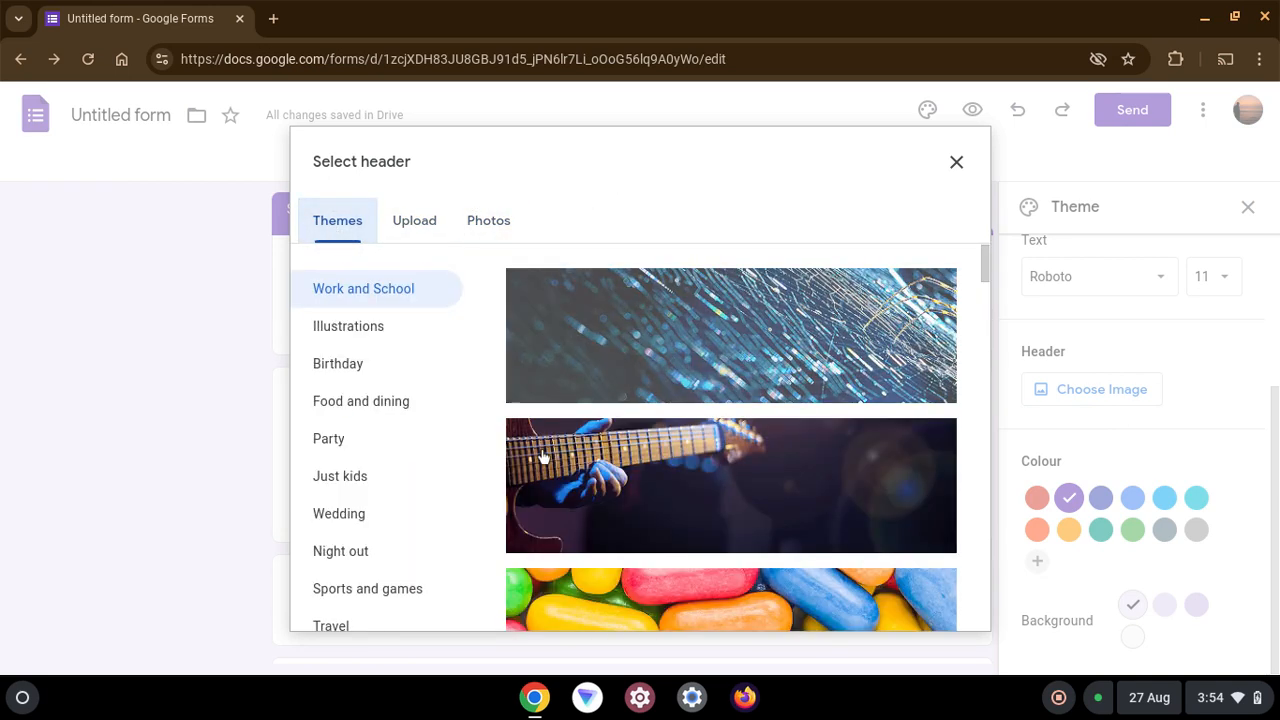
{"action": "left_click", "coordinate": [396, 475]}
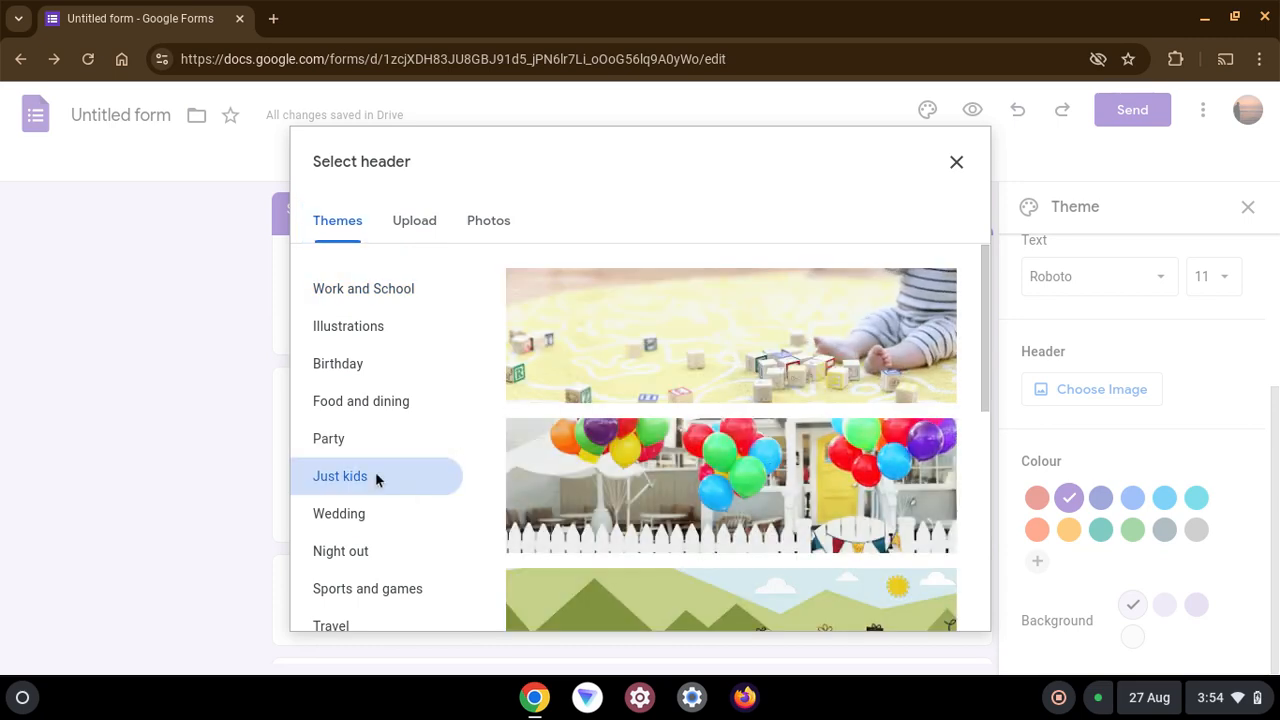
{"action": "scroll", "coordinate": [974, 420], "scroll_direction": "down", "scroll_amount": 2}
{"action": "scroll", "coordinate": [972, 352], "scroll_direction": "up", "scroll_amount": 2}
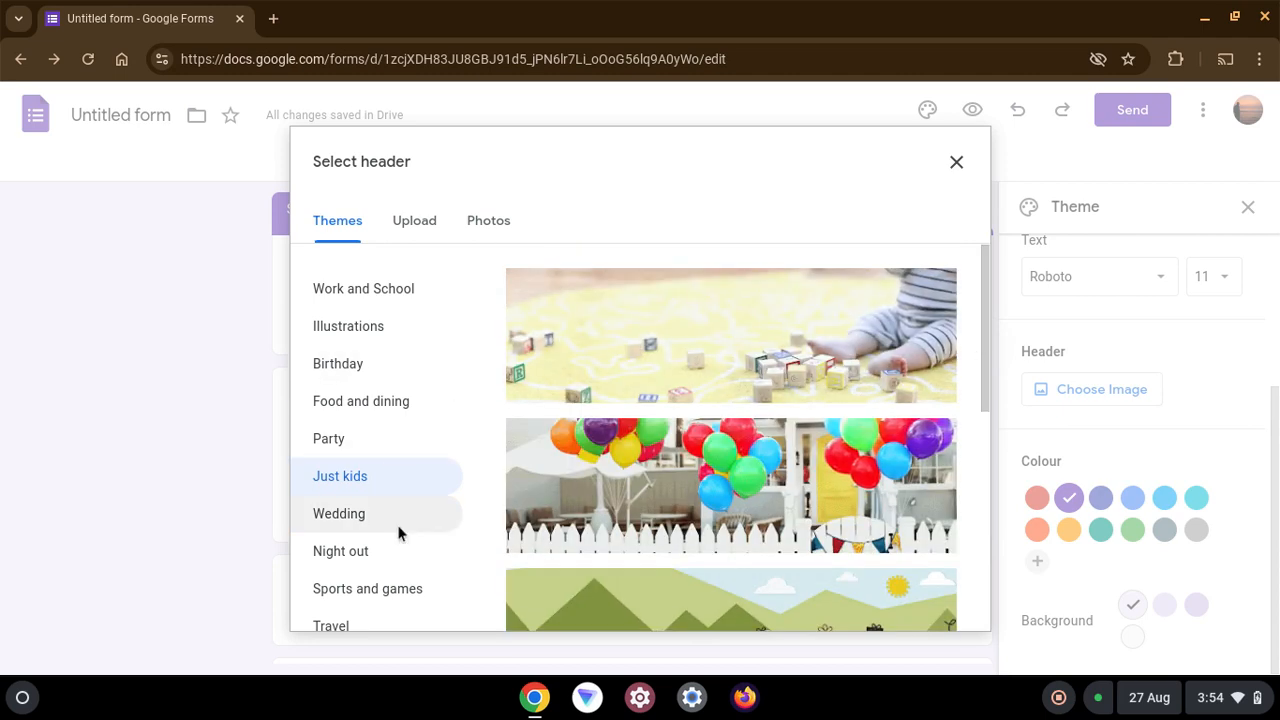
Step: Insert the guitar player picture from the Work and School themes as the form's header image
{"action": "left_click", "coordinate": [430, 285]}
{"action": "left_click", "coordinate": [933, 518]}
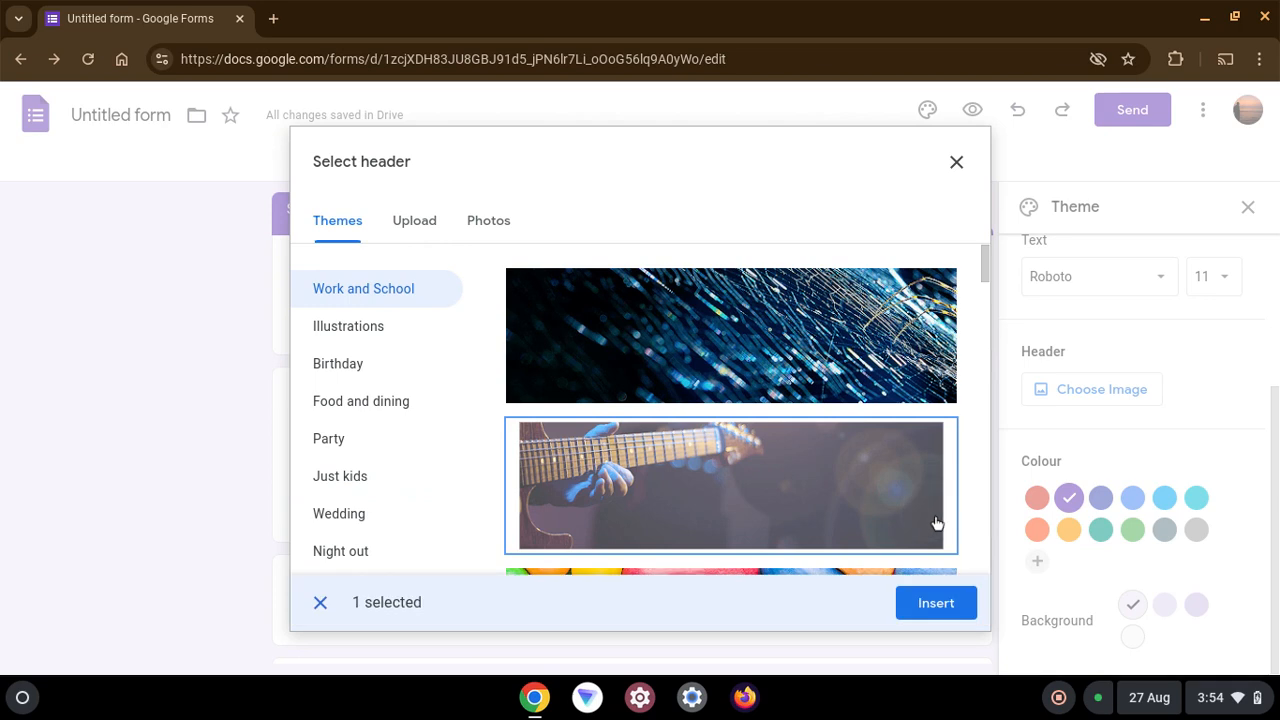
{"action": "left_click", "coordinate": [966, 602]}
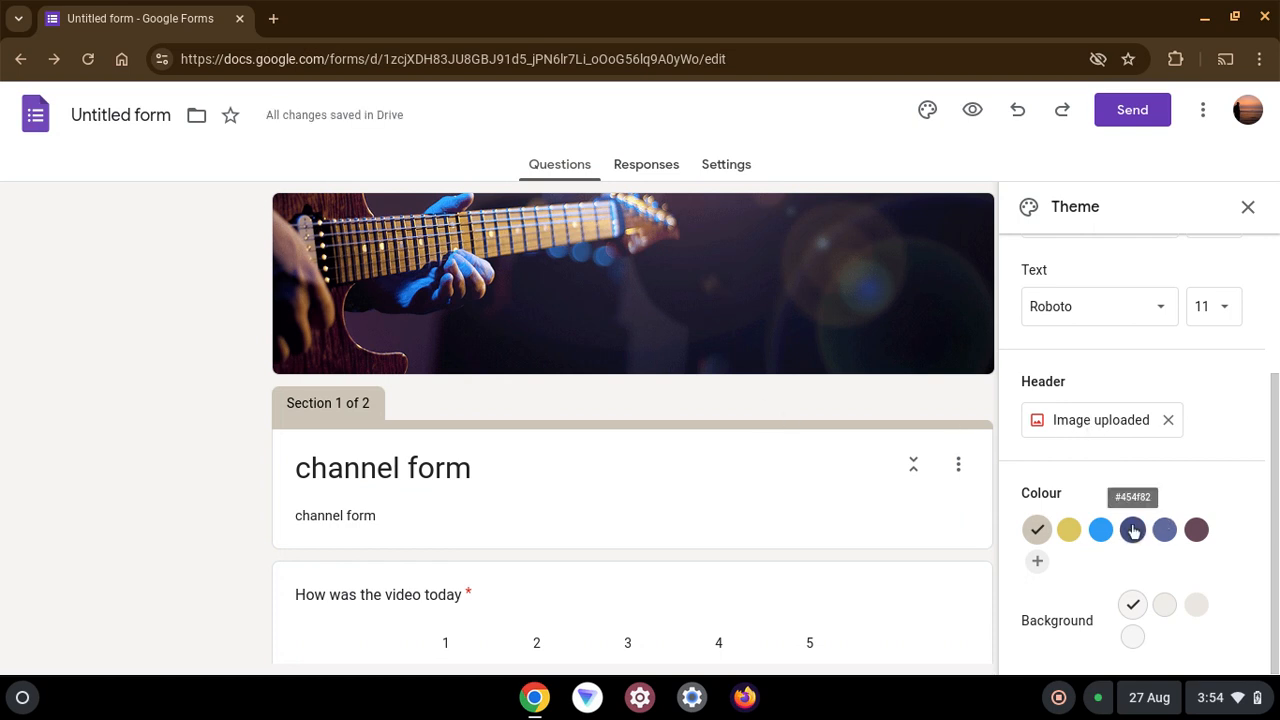
Step: Set the theme colour to bright blue with the darkest blue background shade, and close the theme settings
{"action": "left_click", "coordinate": [1100, 530]}
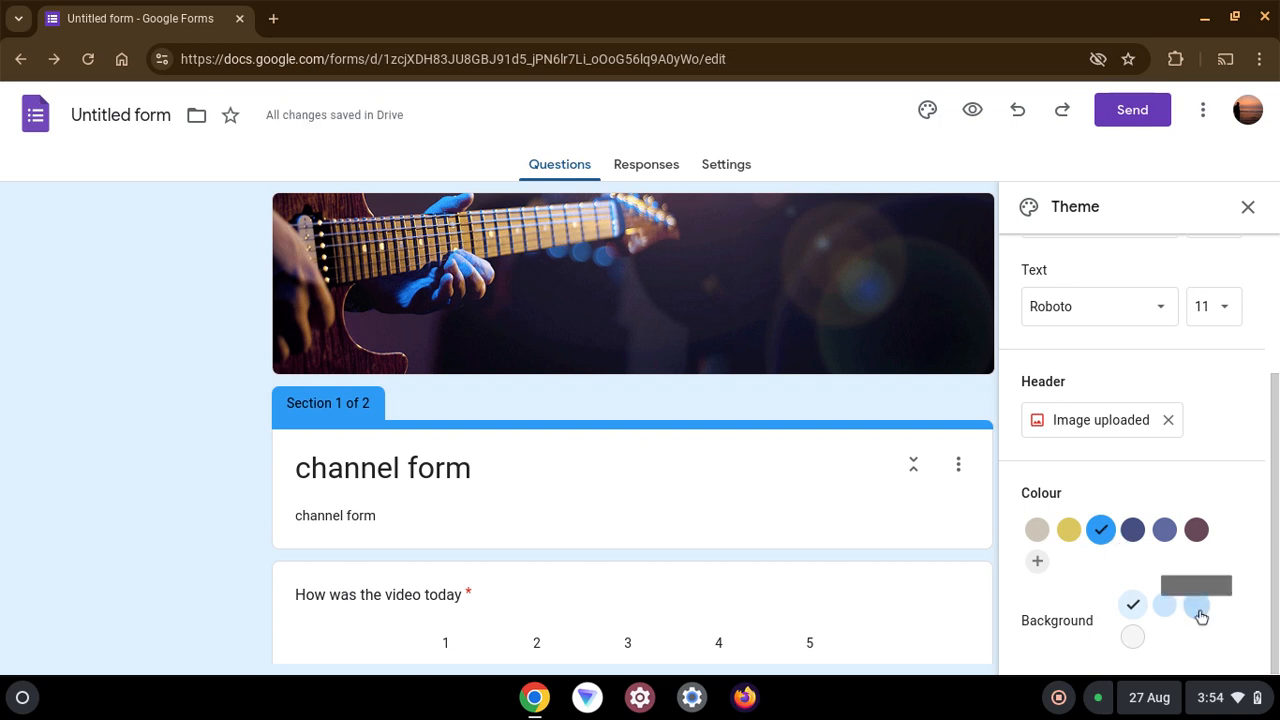
{"action": "left_click", "coordinate": [1199, 610]}
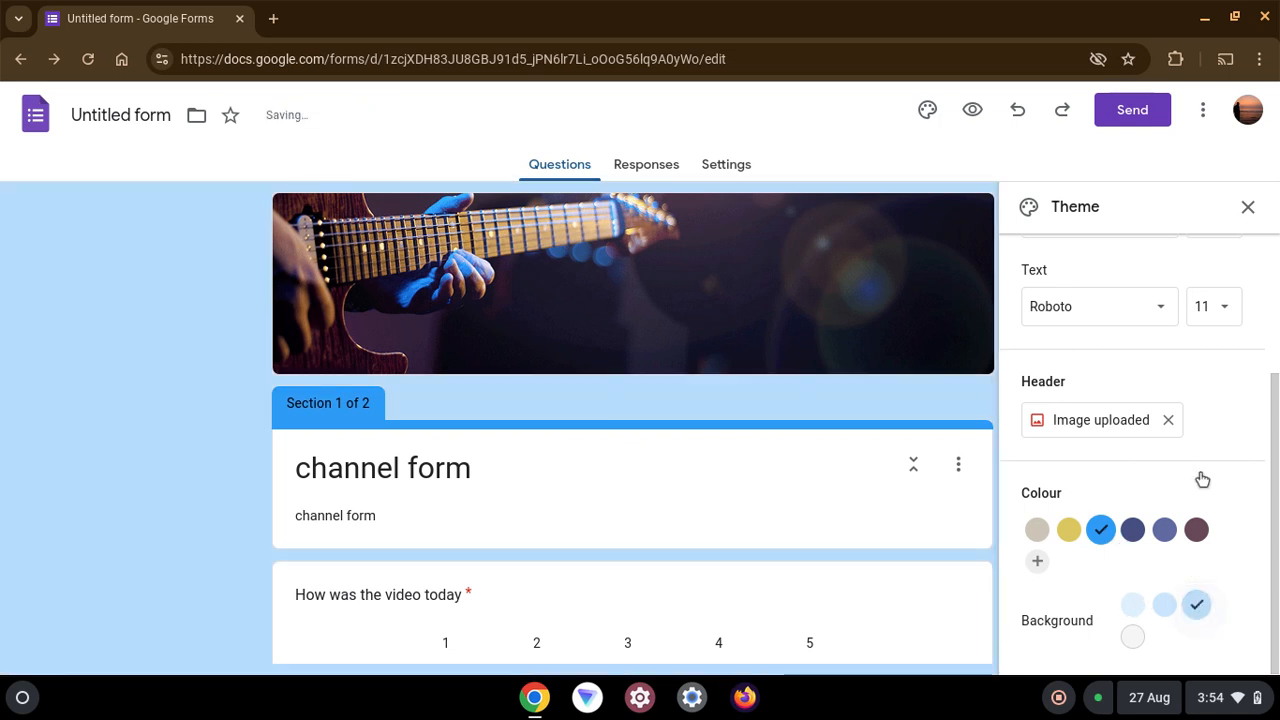
{"action": "scroll", "coordinate": [1217, 400], "scroll_direction": "up", "scroll_amount": 3}
{"action": "left_click", "coordinate": [1258, 207]}
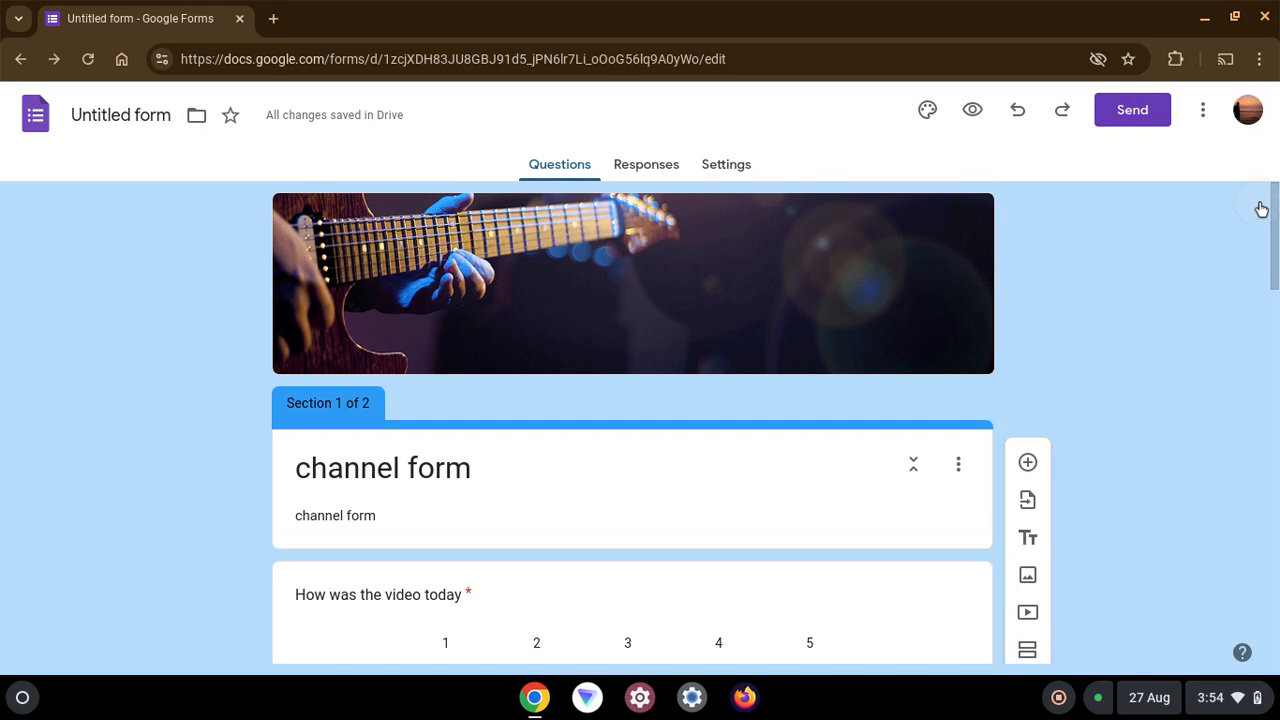
Step: Open the form's sending options, try Responder input for email address collection, and settle on Verified
{"action": "left_click", "coordinate": [1165, 121]}
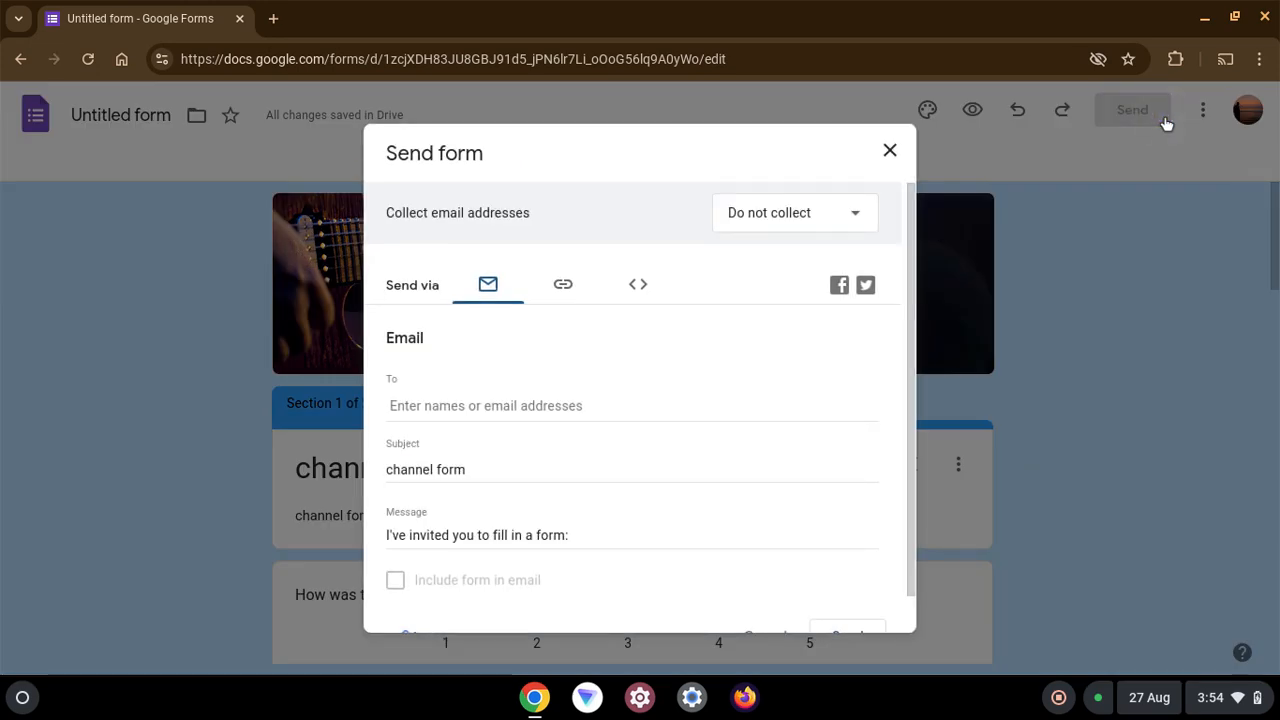
{"action": "left_click", "coordinate": [812, 210]}
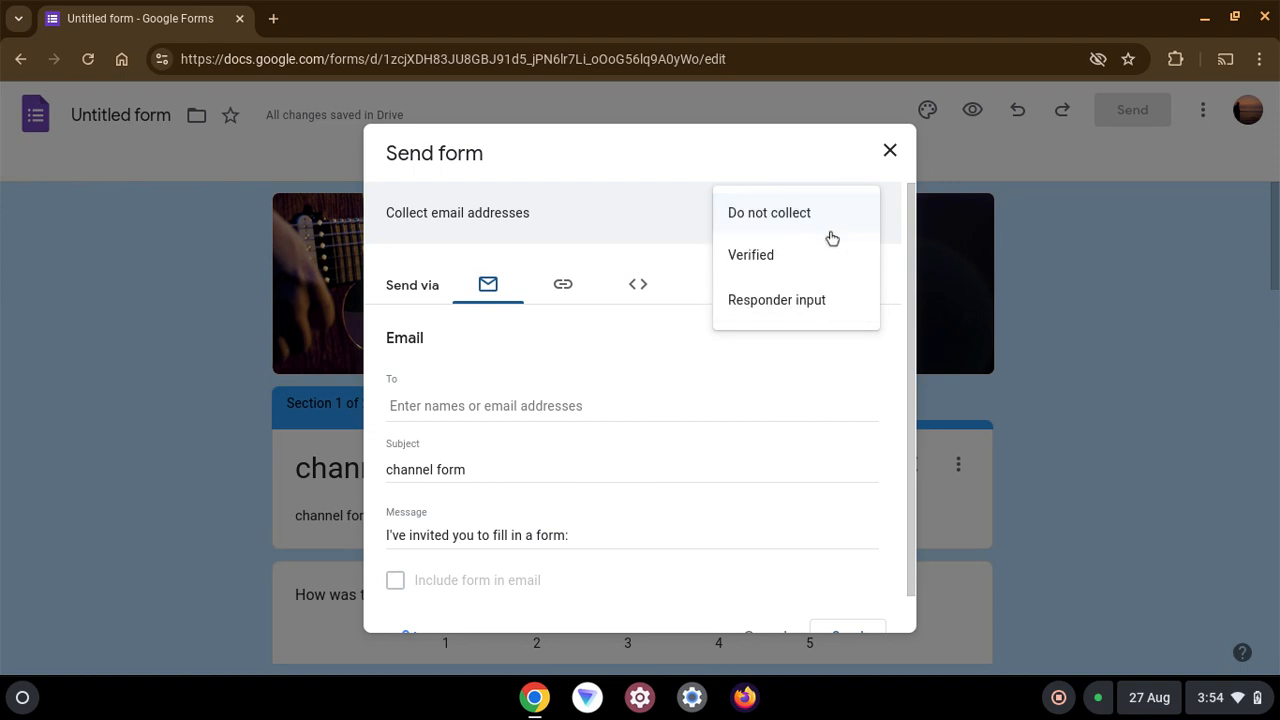
{"action": "left_click", "coordinate": [846, 302]}
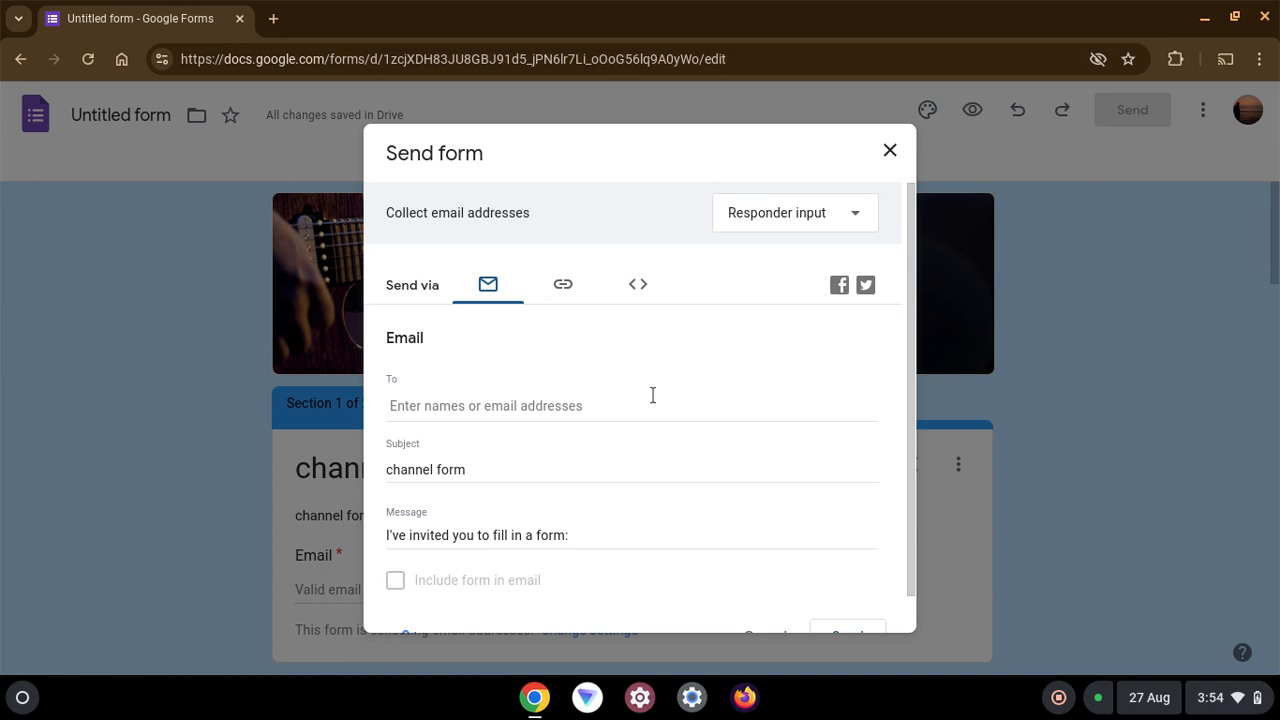
{"action": "left_click", "coordinate": [854, 226]}
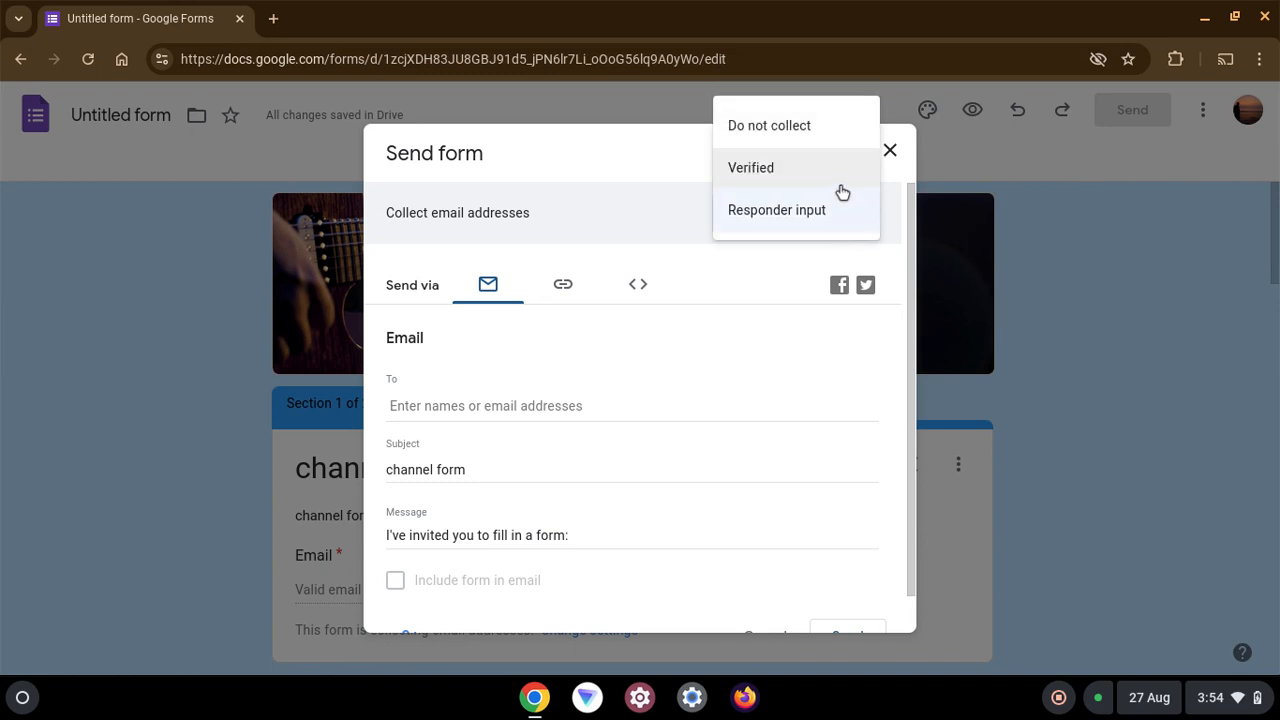
{"action": "left_click", "coordinate": [842, 190]}
{"action": "left_click", "coordinate": [548, 418]}
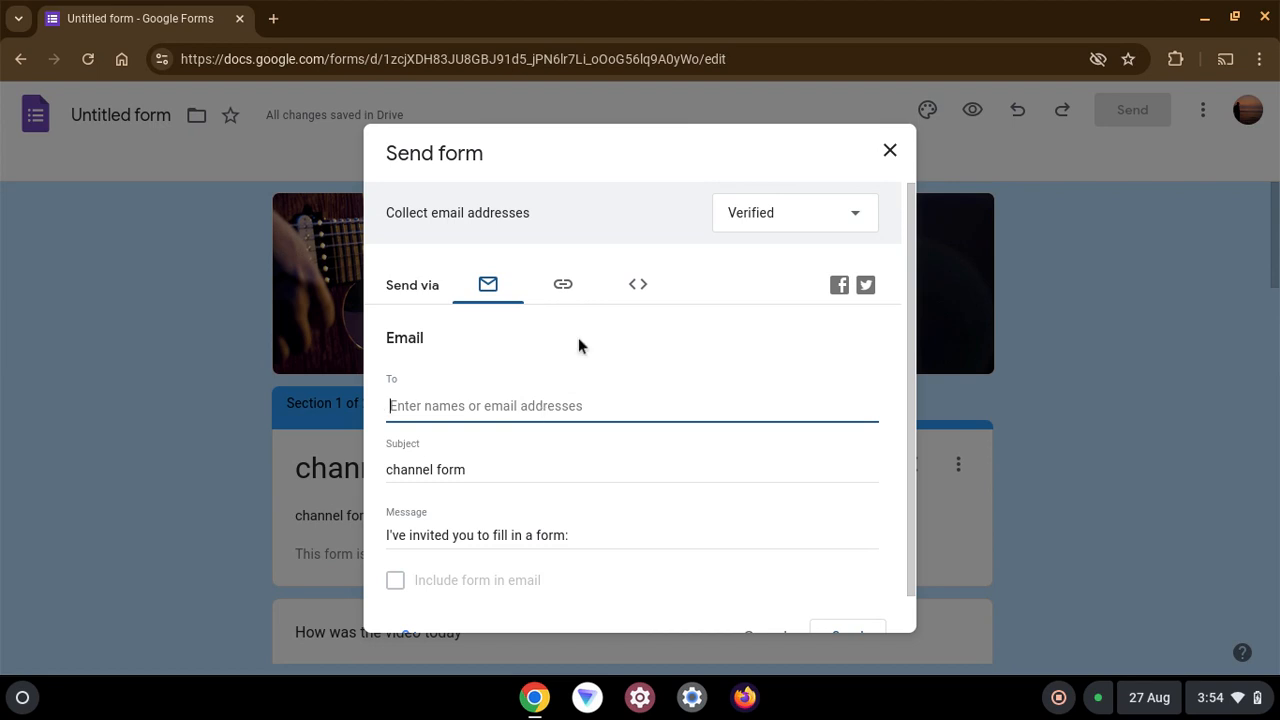
Step: Try the shortened URL for the form's sharing link and restore the full link
{"action": "left_click", "coordinate": [565, 288]}
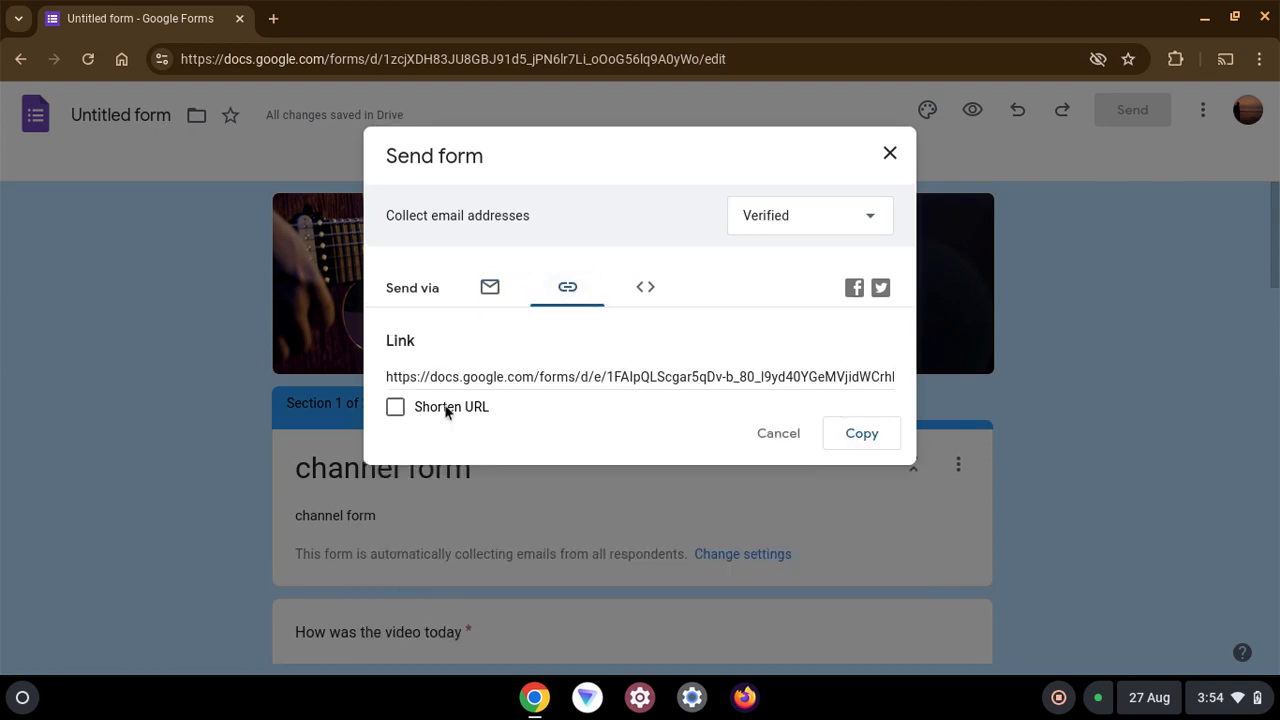
{"action": "left_click", "coordinate": [395, 408]}
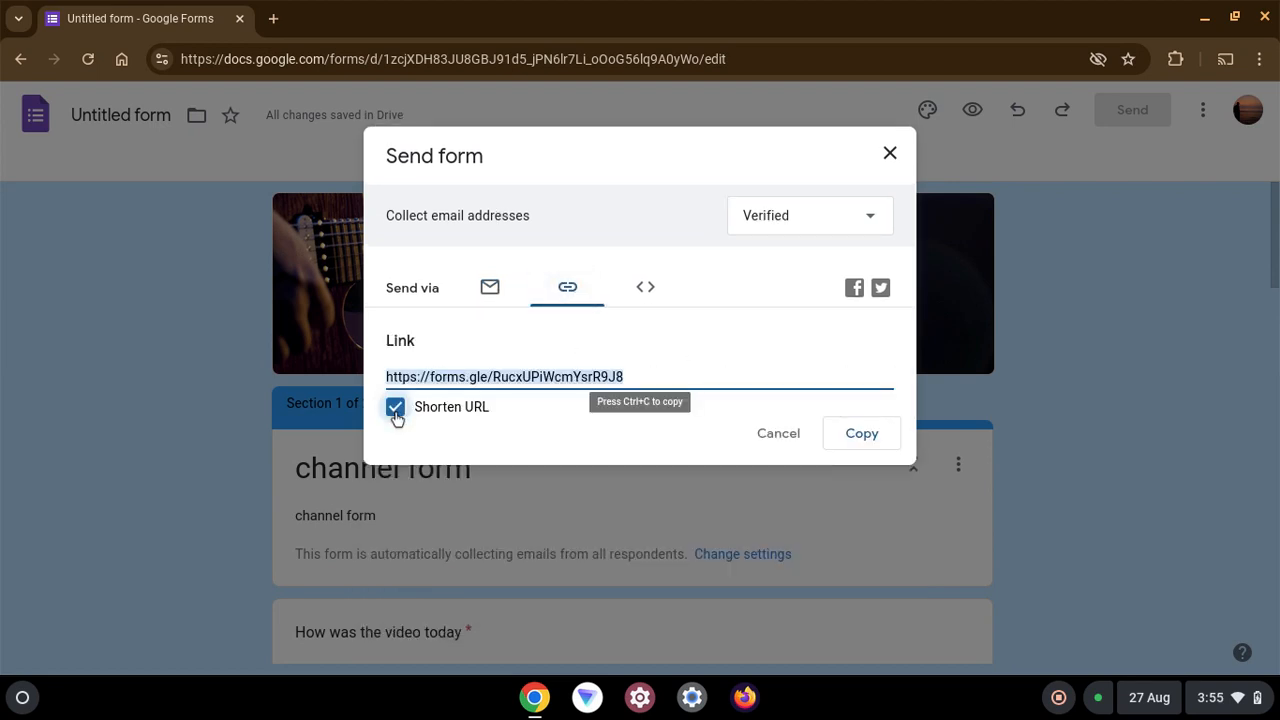
{"action": "left_click", "coordinate": [395, 408]}
Step: Review the HTML embed, email and link options for sending the form
{"action": "left_click", "coordinate": [644, 289]}
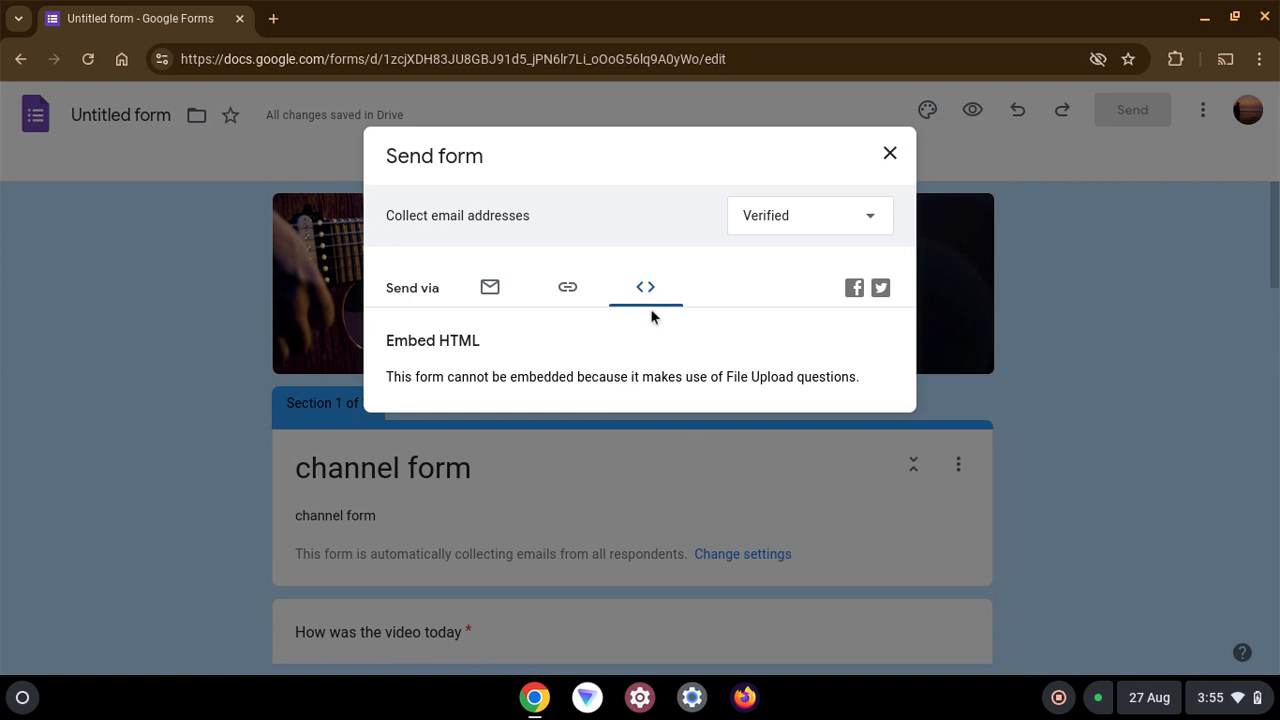
{"action": "left_click", "coordinate": [509, 300]}
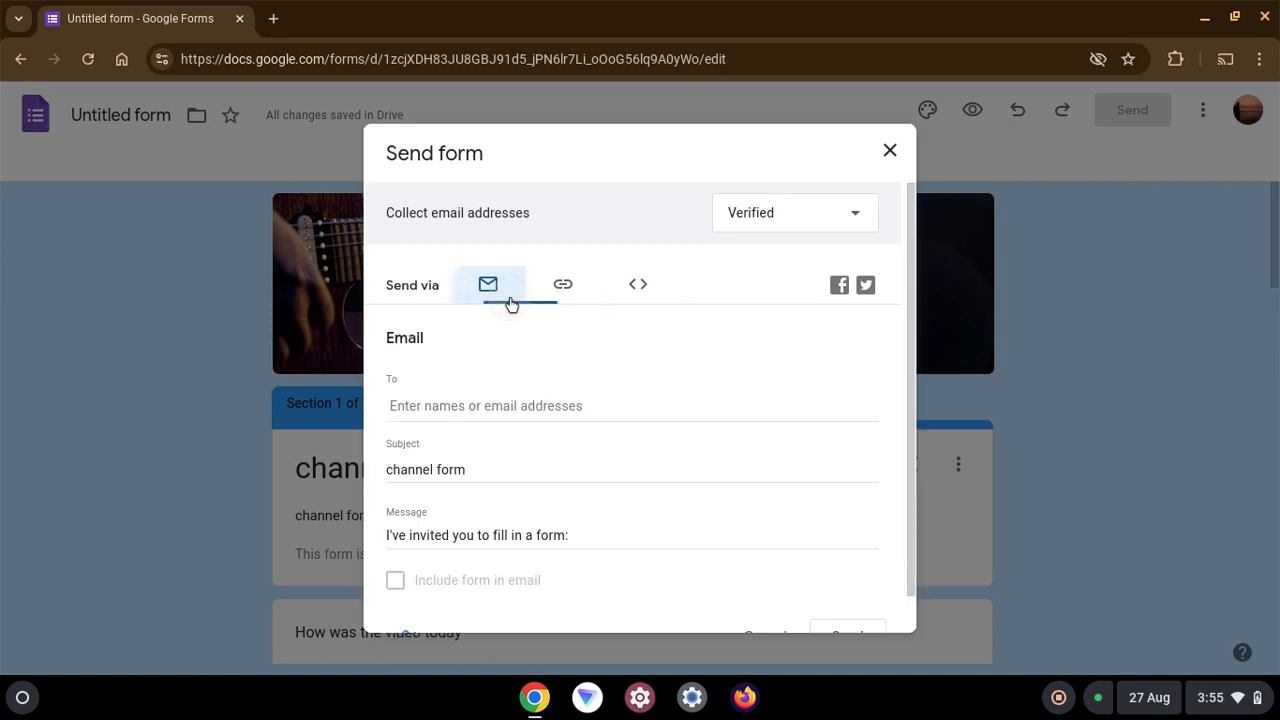
{"action": "left_click", "coordinate": [563, 300]}
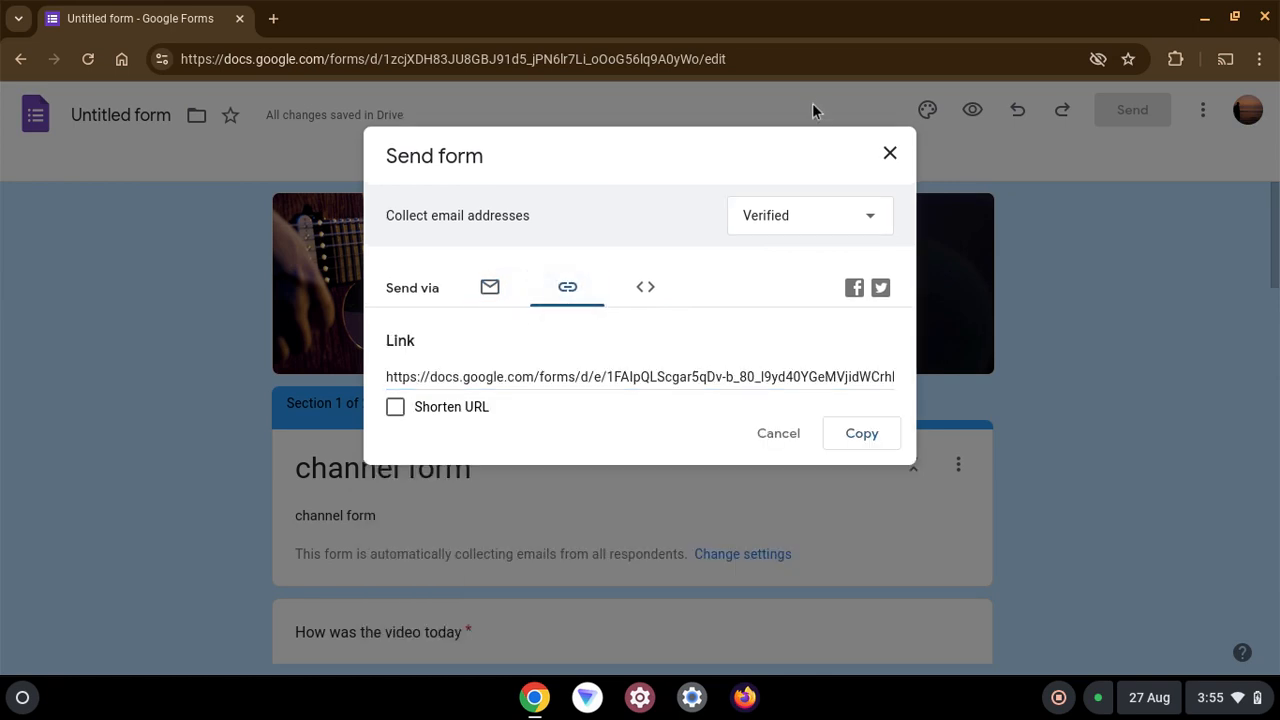
{"action": "left_click", "coordinate": [660, 303]}
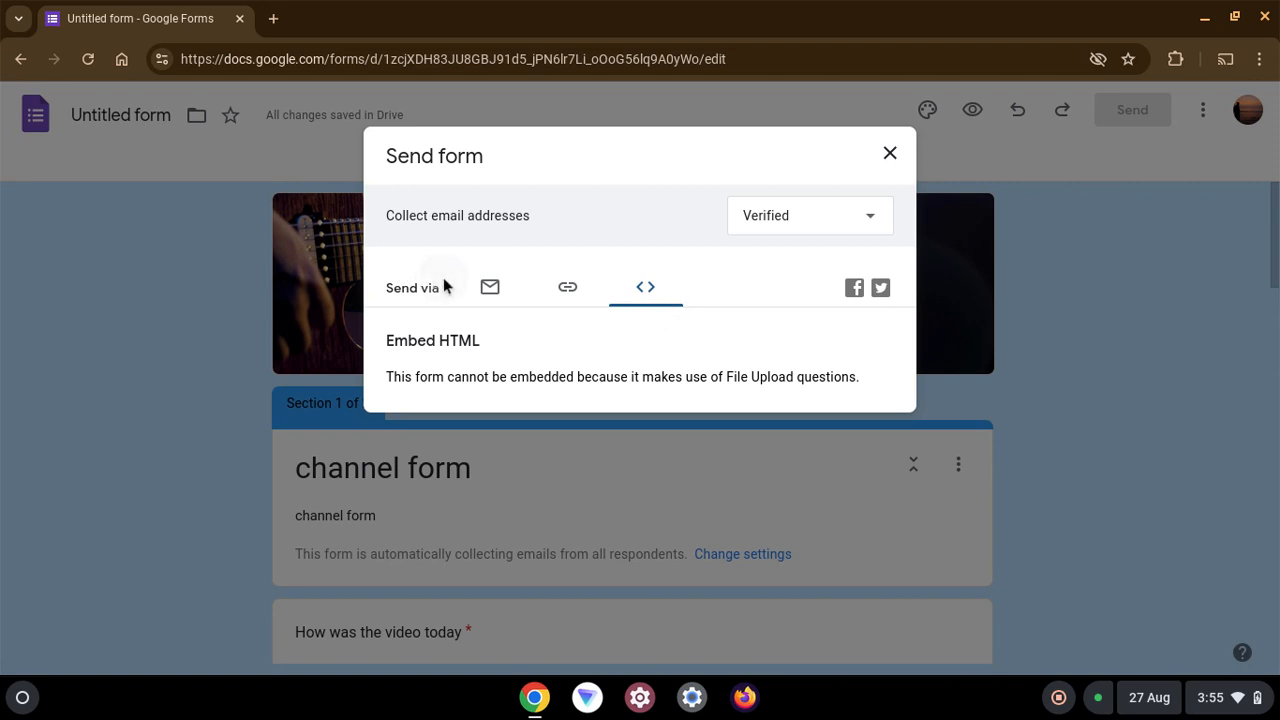
{"action": "left_click", "coordinate": [515, 302]}
Step: Choose sending the form by link and shorten its URL
{"action": "left_click", "coordinate": [570, 295]}
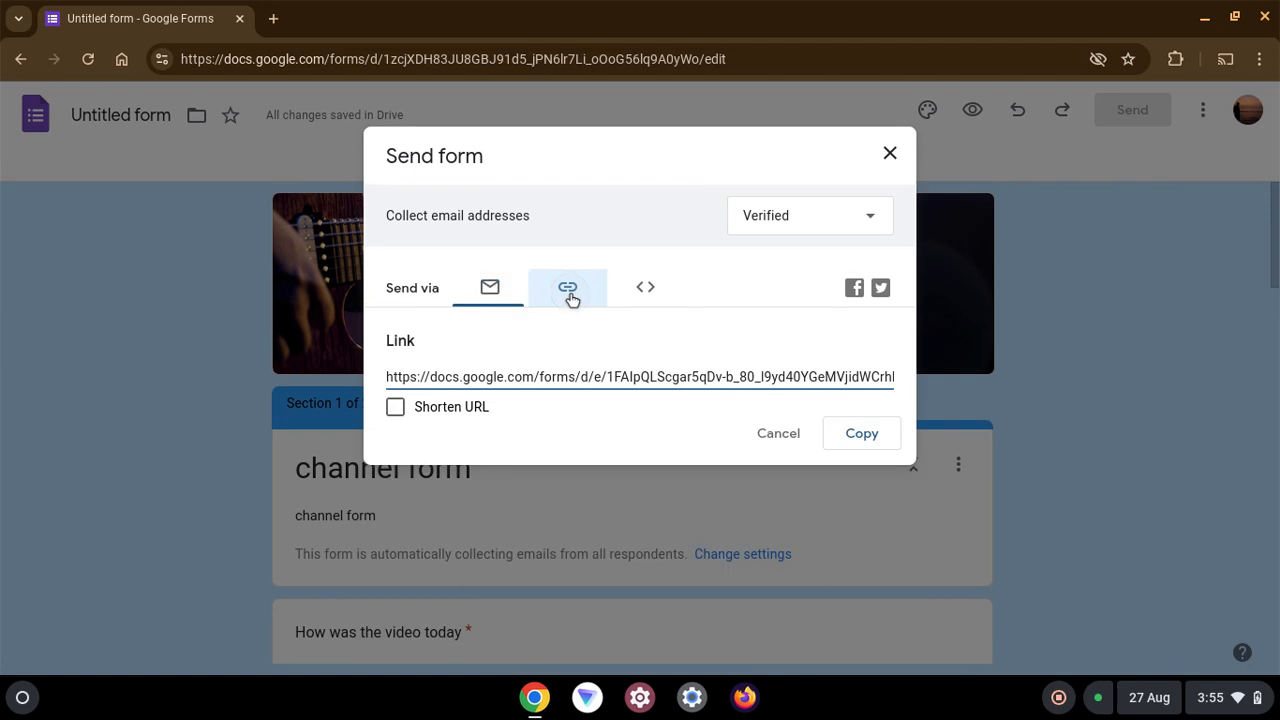
{"action": "left_click", "coordinate": [447, 410]}
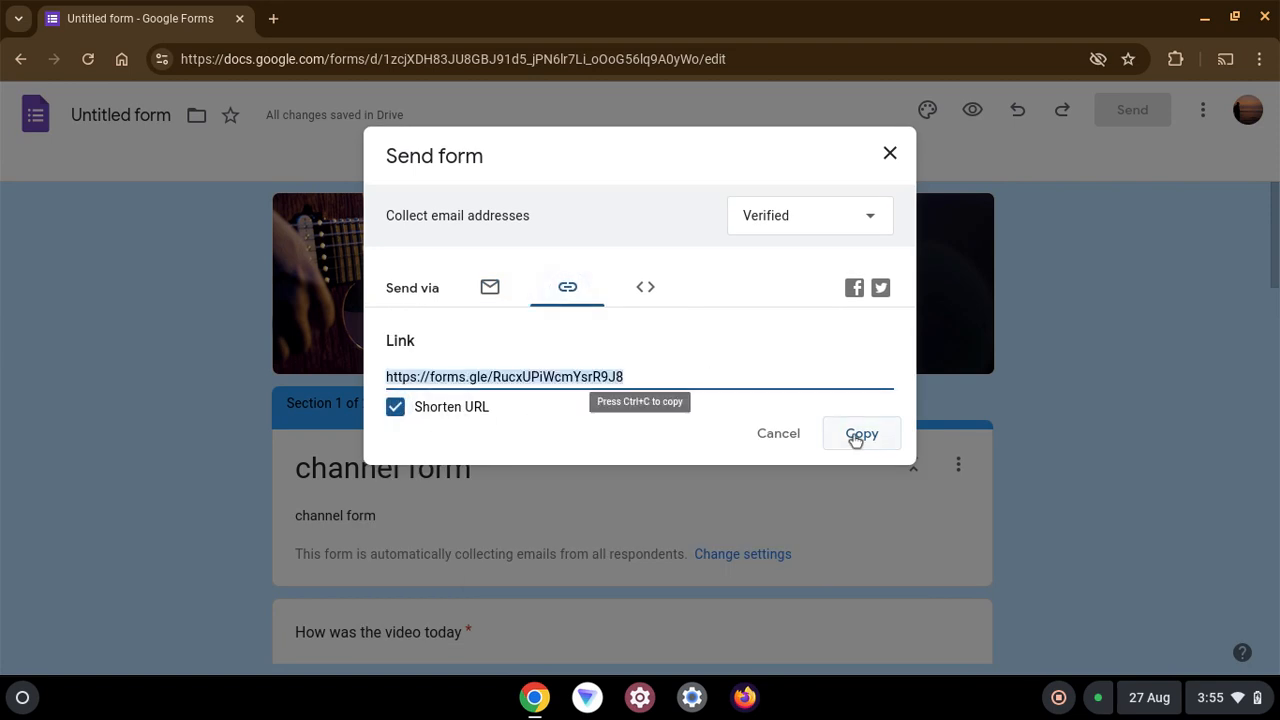